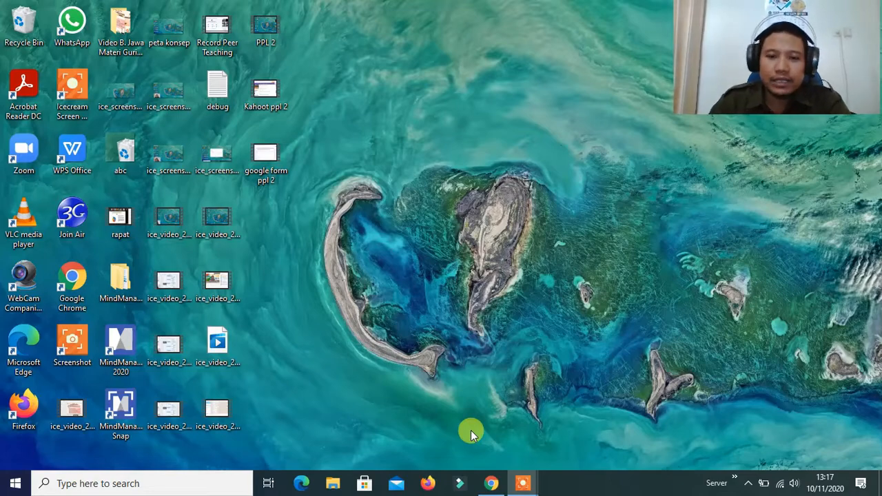
Switch to Google Chrome, search Google for "kahoot" and open the kahoot.com website from the results
left_click(491, 483)
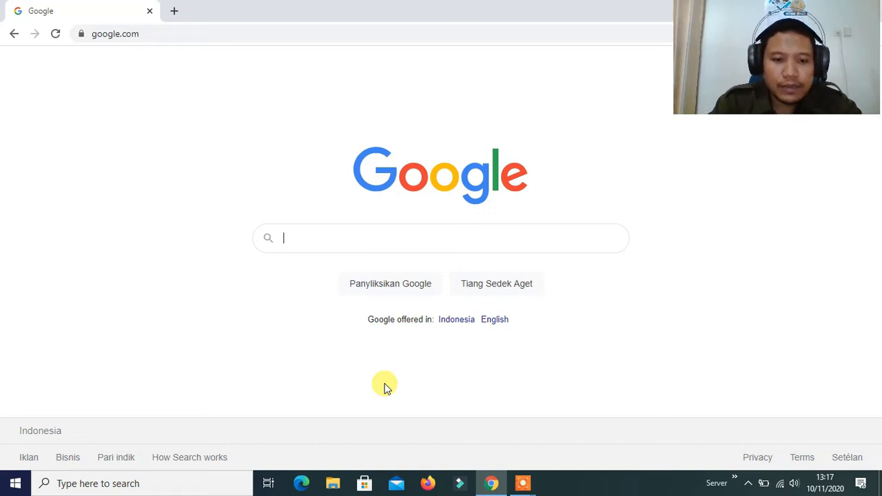
type("K")
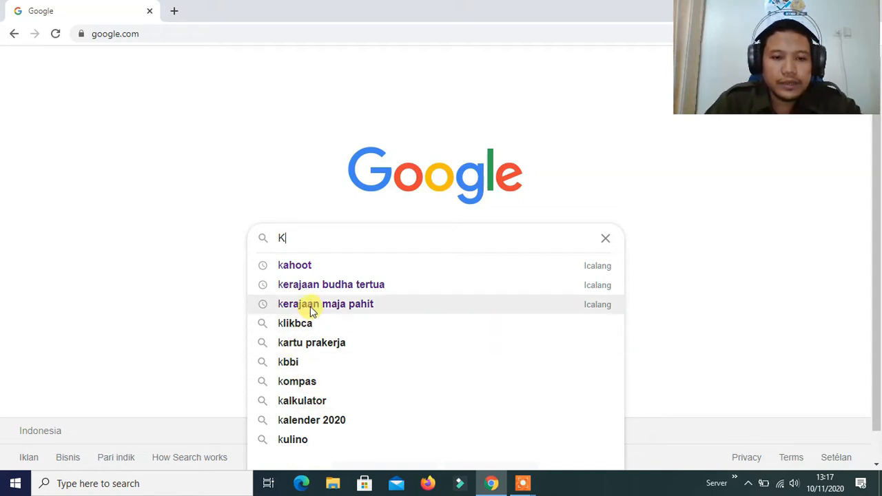
left_click(321, 269)
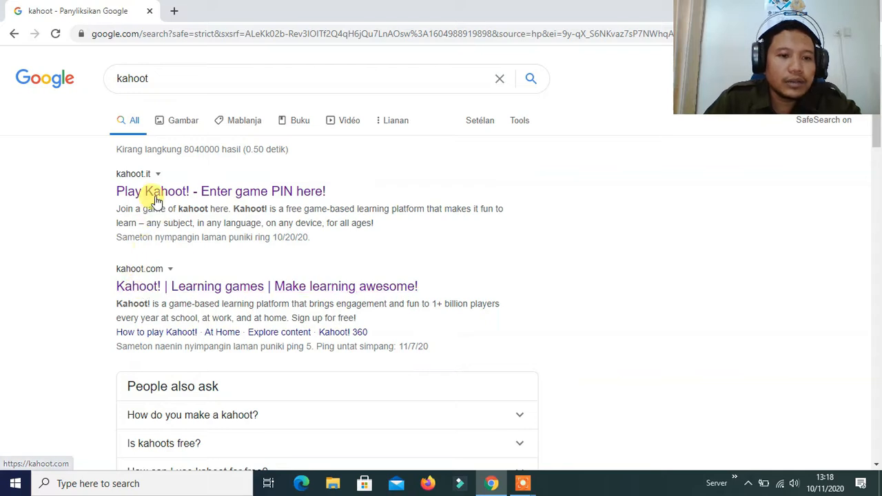
left_click(135, 181)
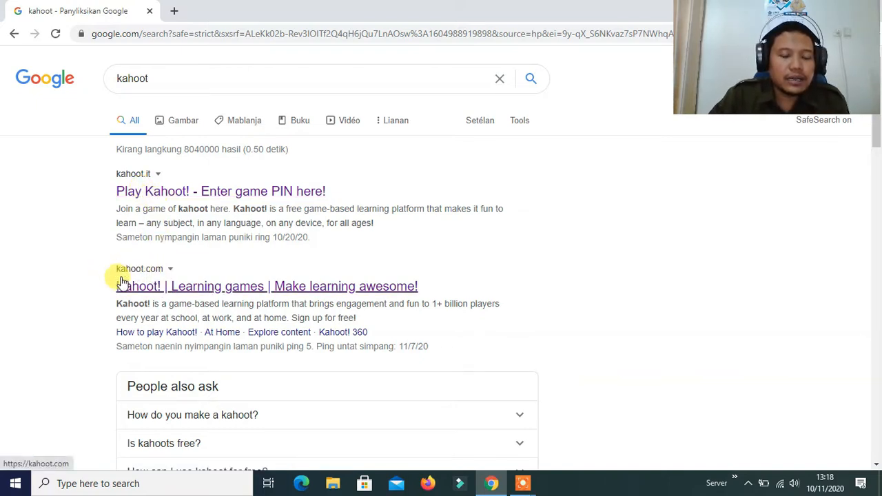
left_click(158, 291)
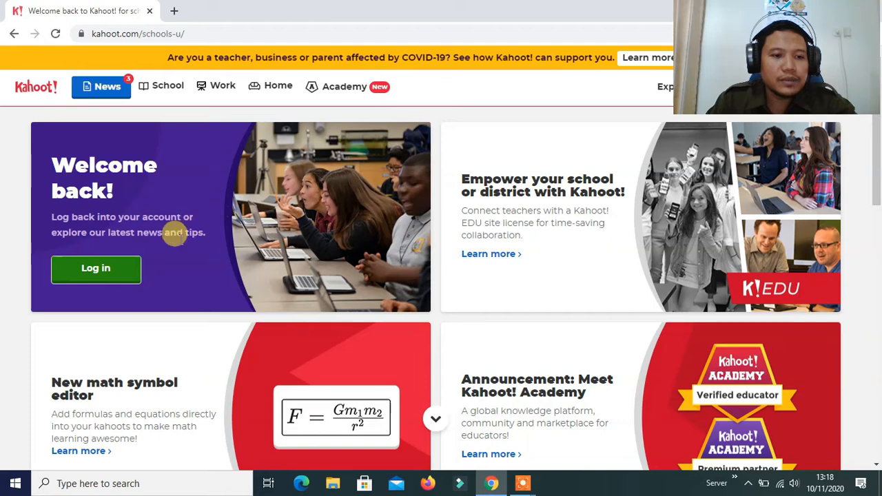
Log in to Kahoot with Google, using the first account offered in the account chooser
left_click(115, 279)
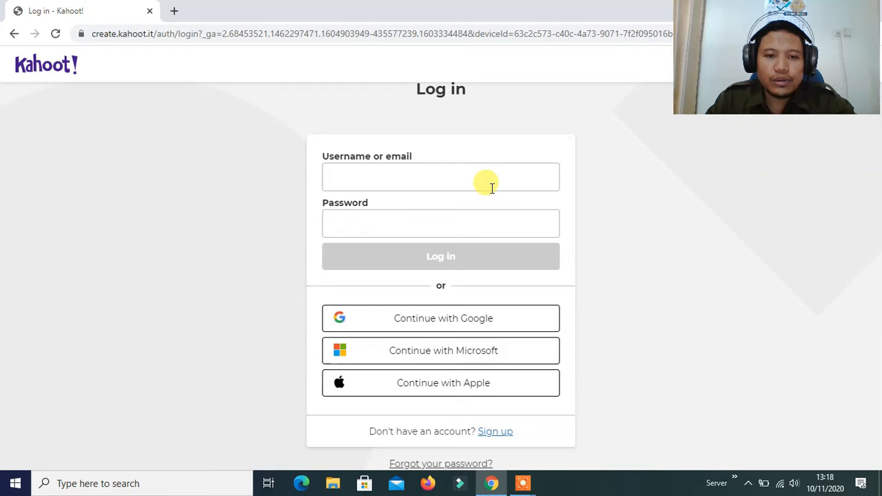
left_click(387, 181)
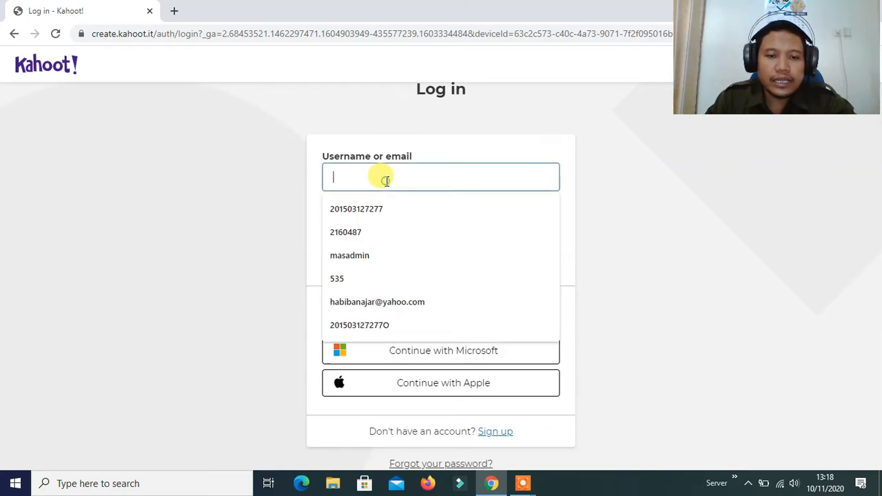
left_click(637, 219)
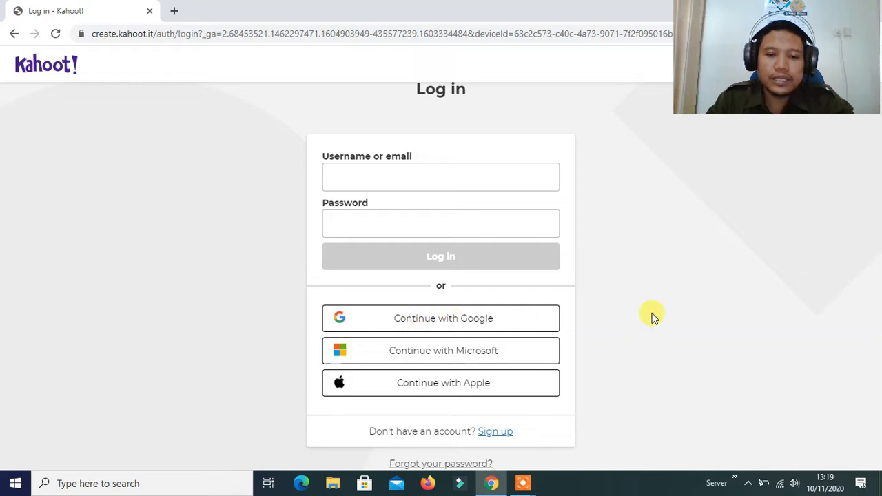
left_click(448, 324)
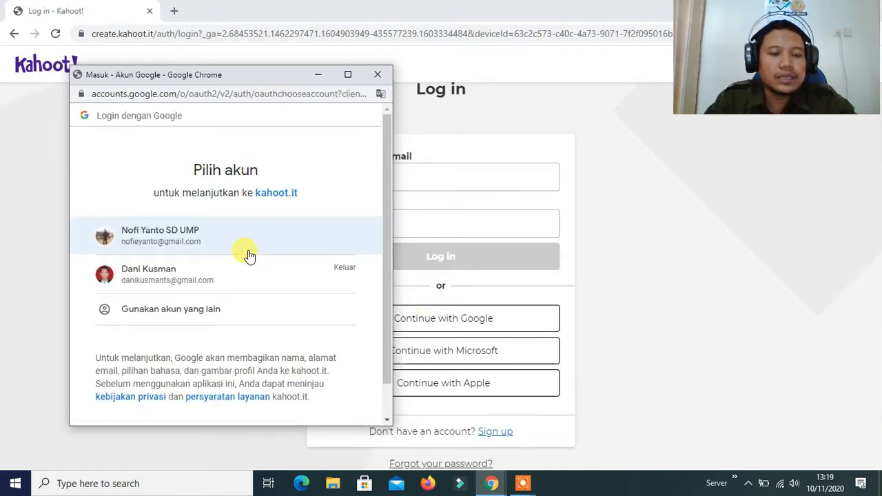
left_click(201, 245)
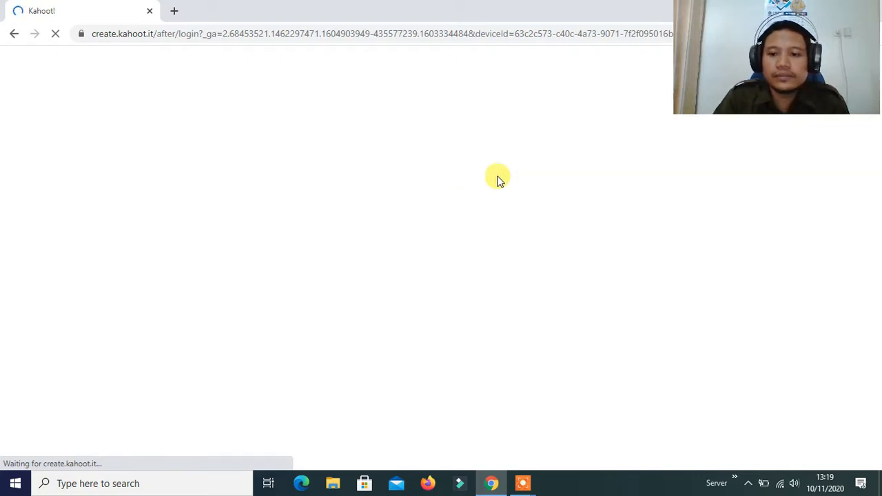
Continue with the free Basic plan and create a new blank kahoot
left_click_drag(754, 15, 780, 393)
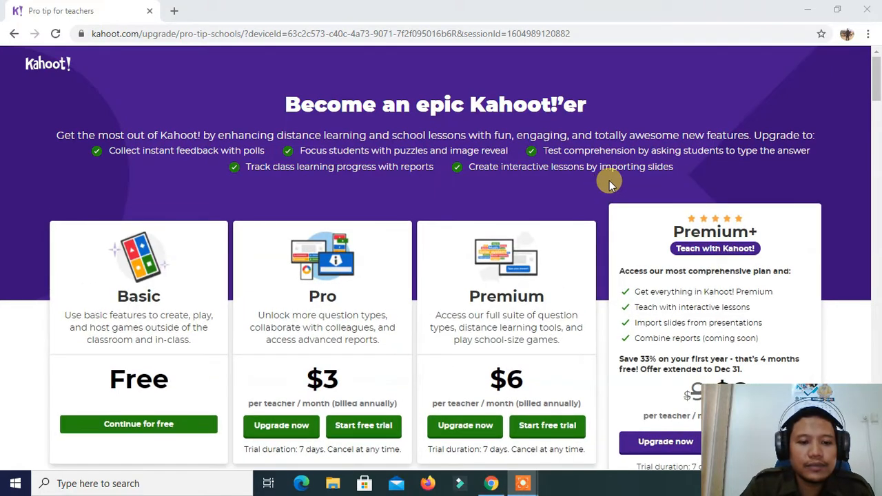
scroll(592, 180, "down", 1)
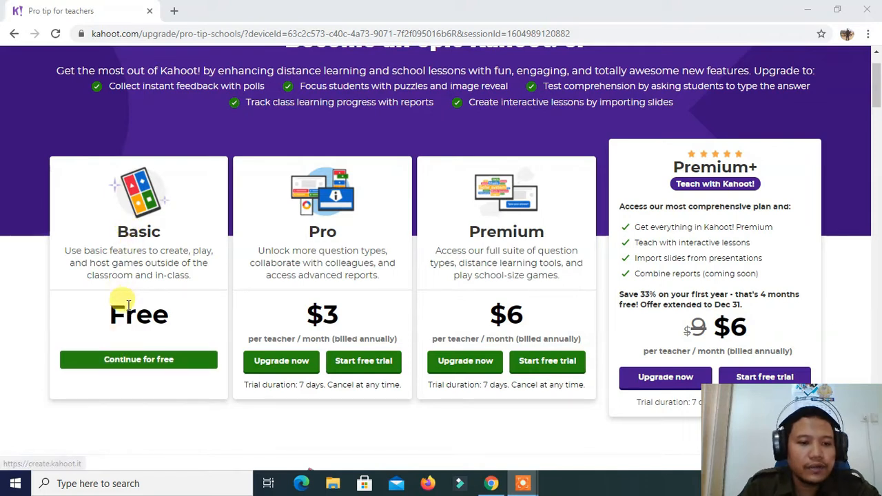
left_click(132, 364)
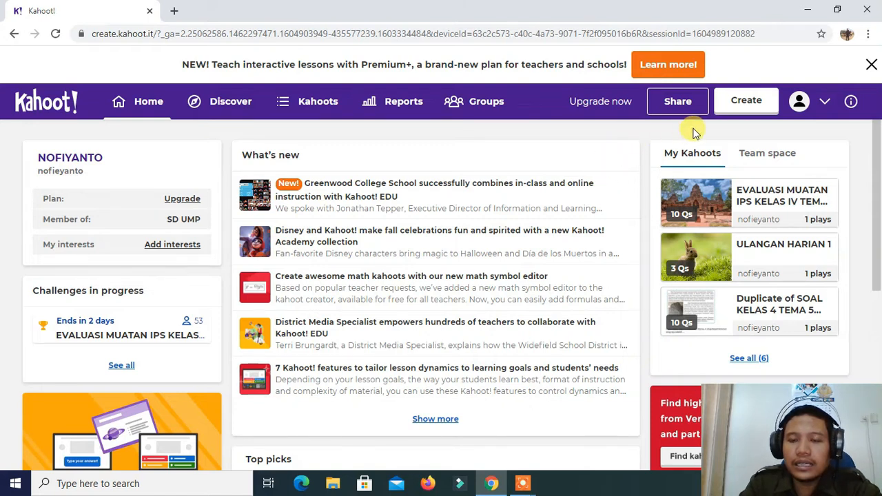
left_click(748, 103)
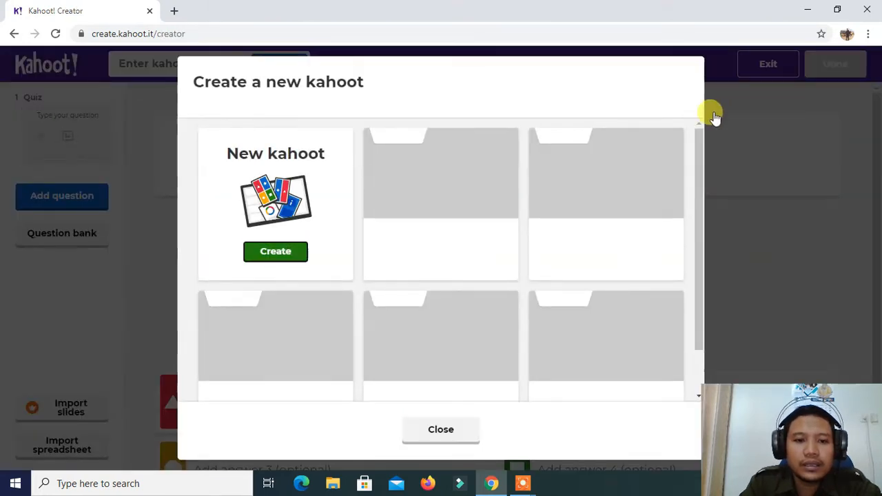
left_click(277, 253)
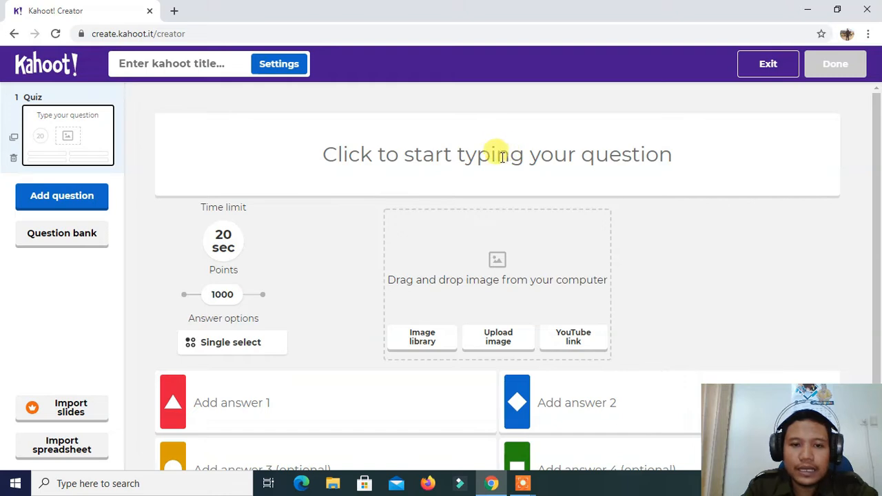
Enter "Hewan dibawah ini termasuk golongan ..." as the text of the first quiz question
left_click(501, 157)
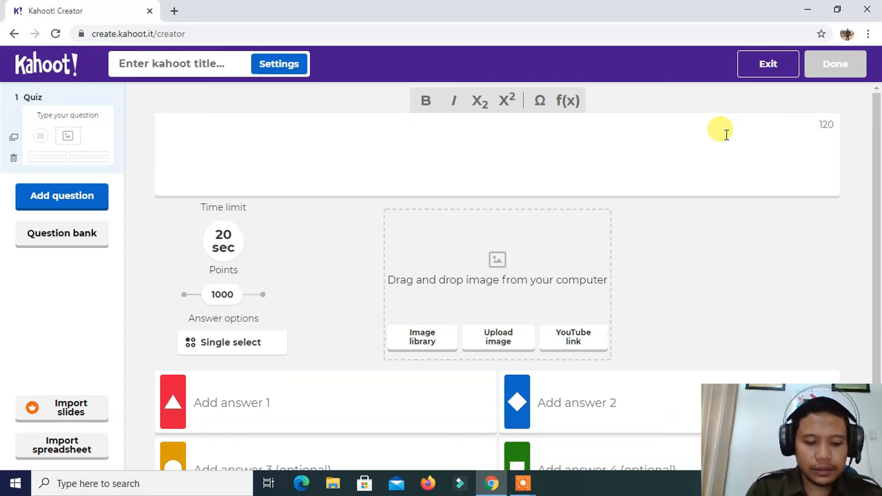
type("h")
key("BackSpace")
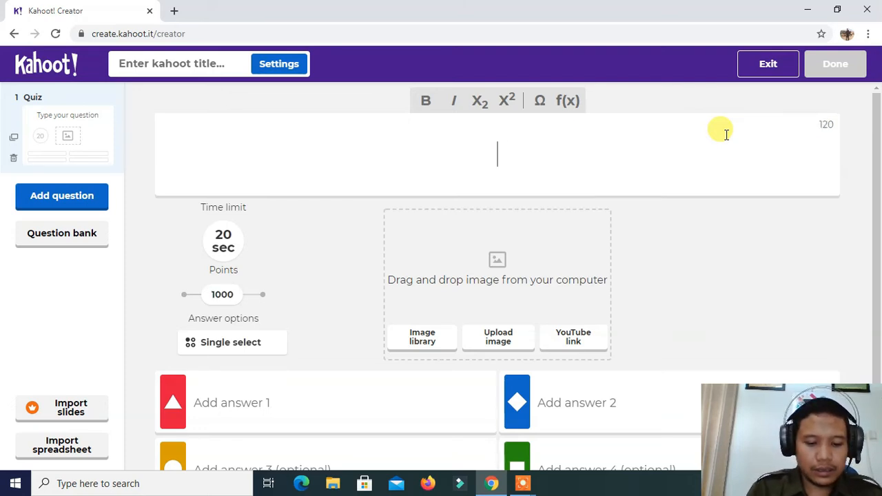
type("hE")
key("BackSpace")
key("BackSpace")
key("Caps_Lock")
type("Hewan ")
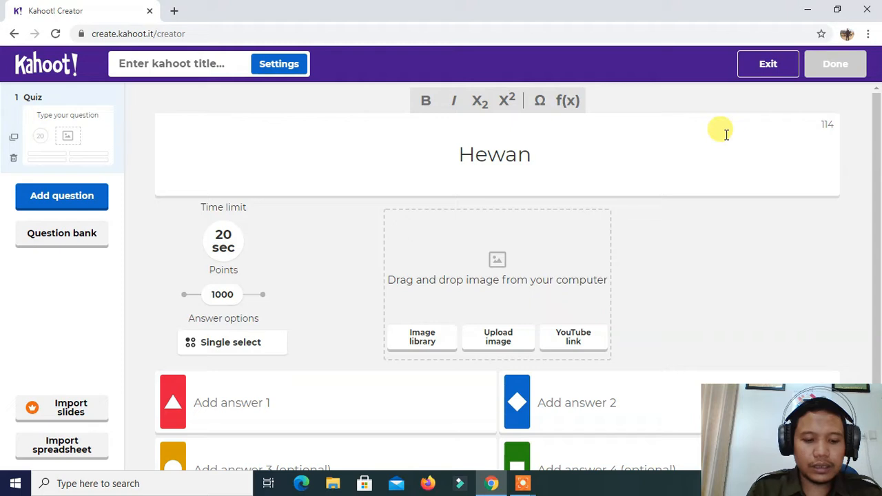
type("di")
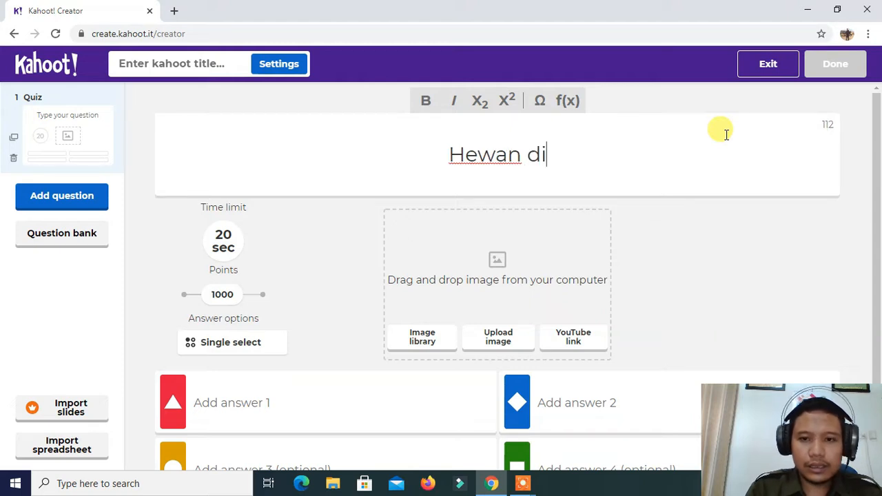
type("bwah")
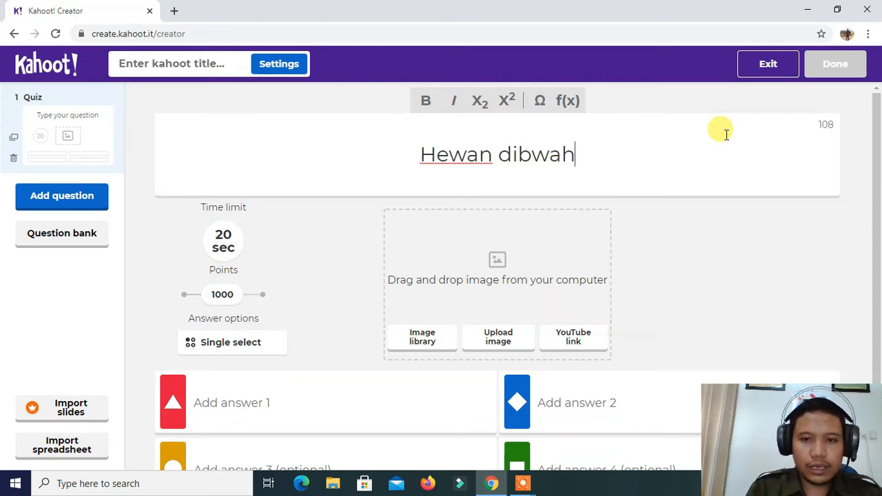
key("BackSpace")
key("BackSpace")
key("BackSpace")
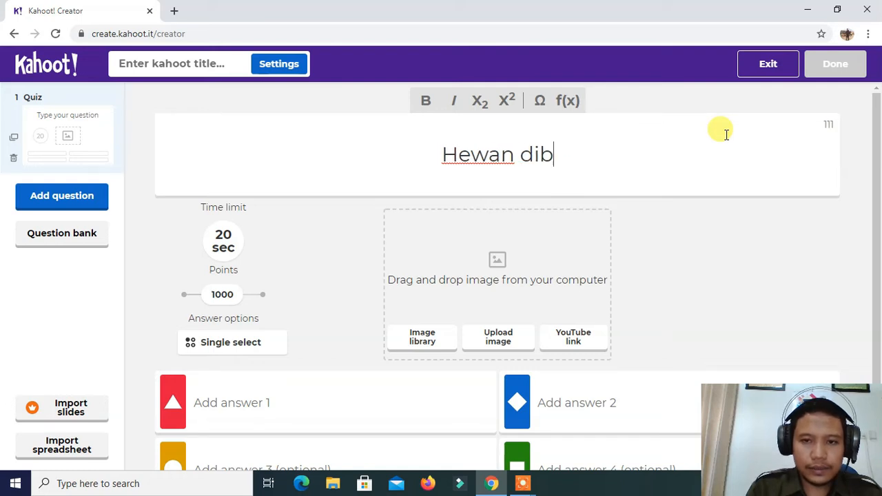
type("awah ini")
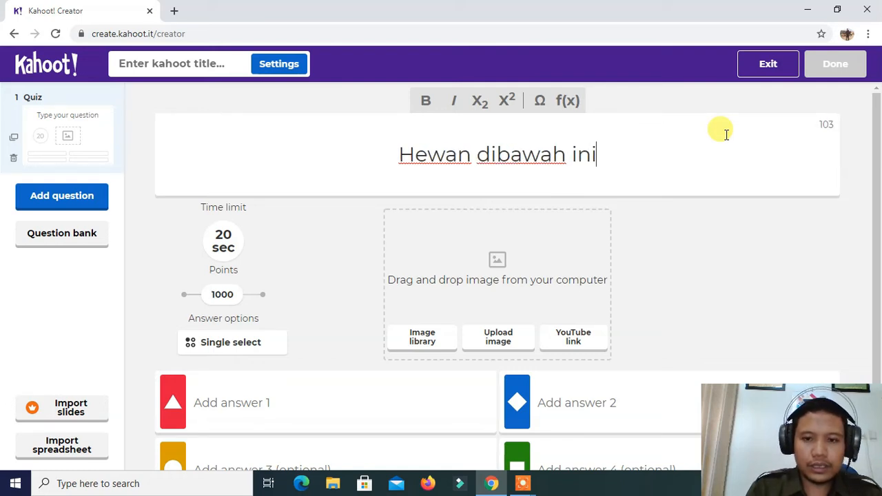
type(" terma")
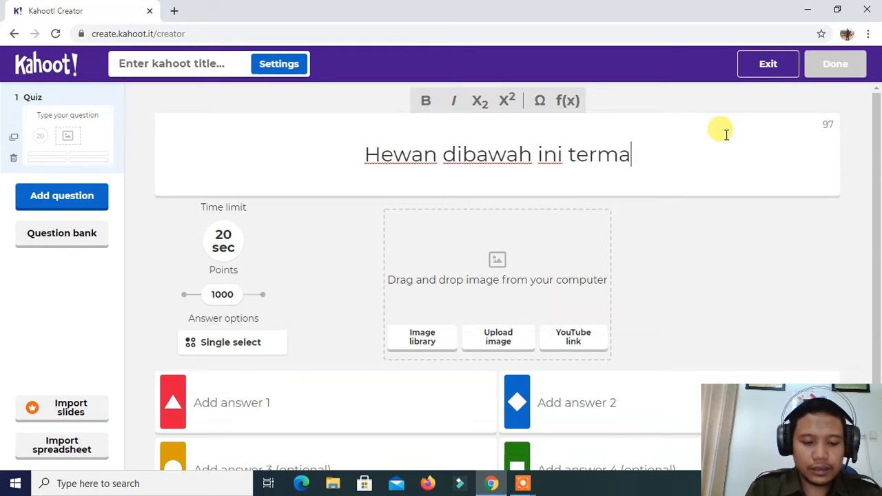
type("suk gol")
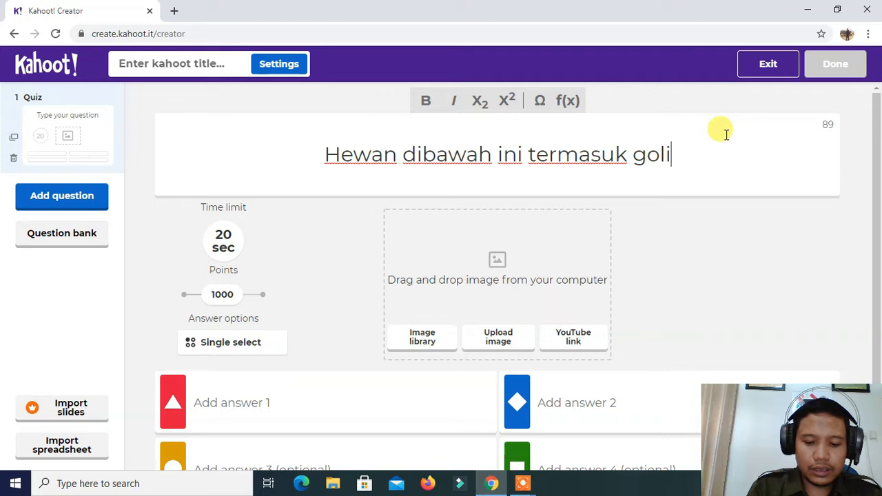
type("ongan")
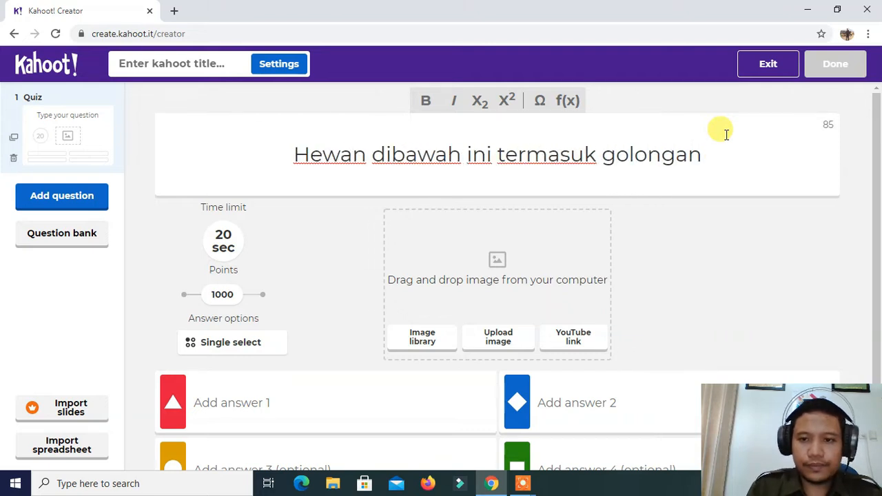
type(" ...")
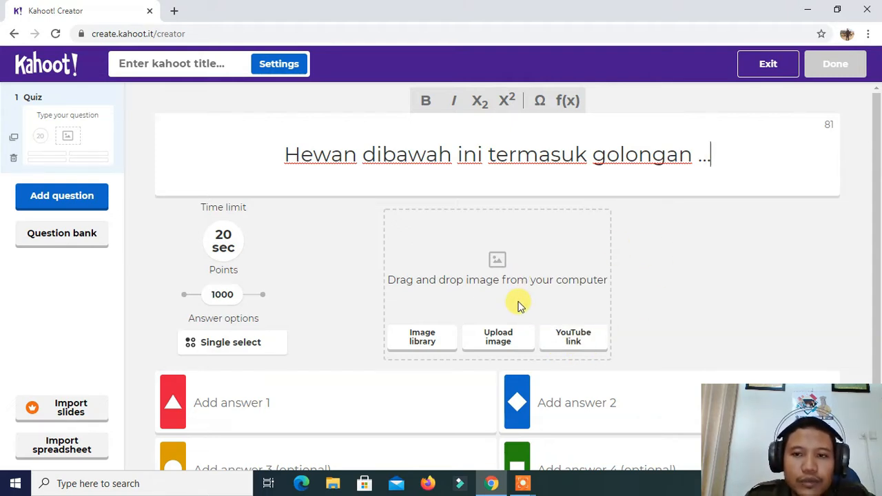
Add the picture of the brown rabbit on grass from the image library's Animals category to the question
left_click(422, 339)
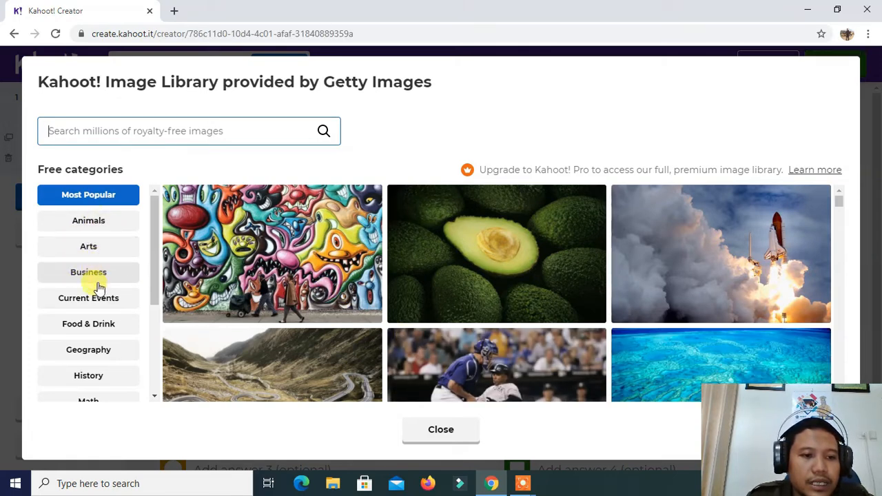
scroll(93, 275, "down", 2)
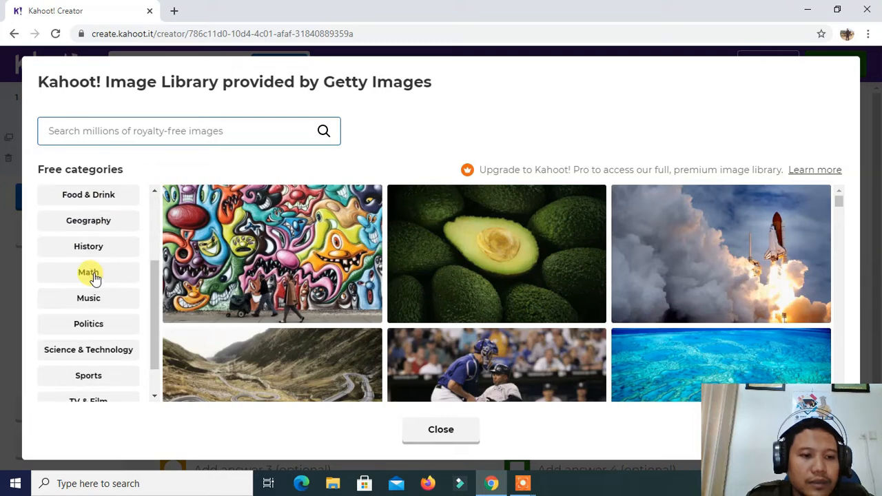
scroll(93, 275, "down", 1)
scroll(93, 275, "up", 3)
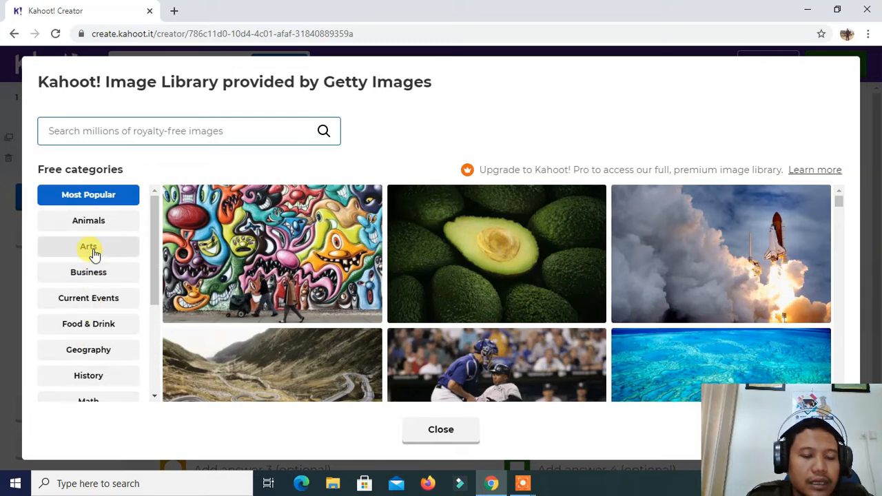
left_click(88, 221)
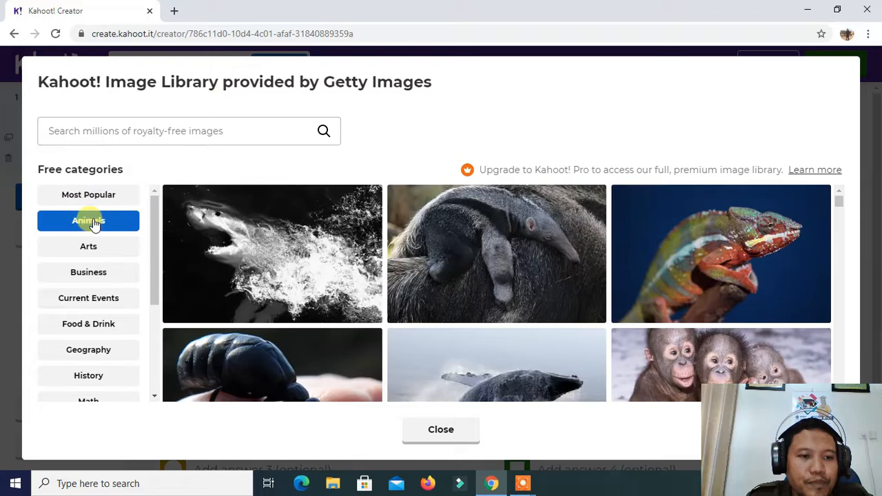
scroll(527, 268, "down", 5)
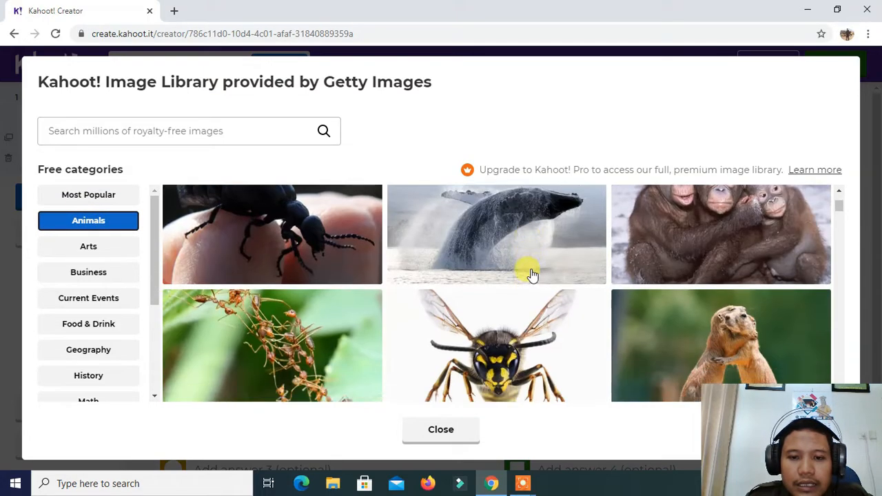
scroll(531, 274, "down", 10)
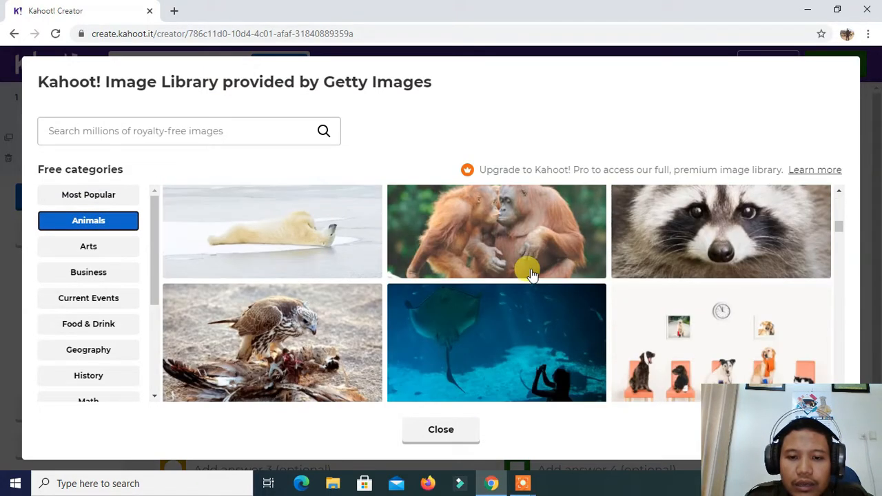
scroll(530, 274, "down", 10)
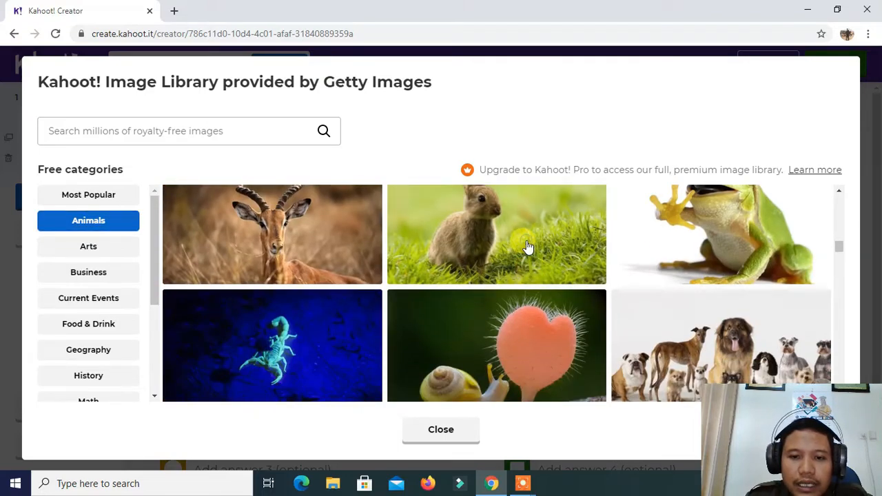
left_click(527, 245)
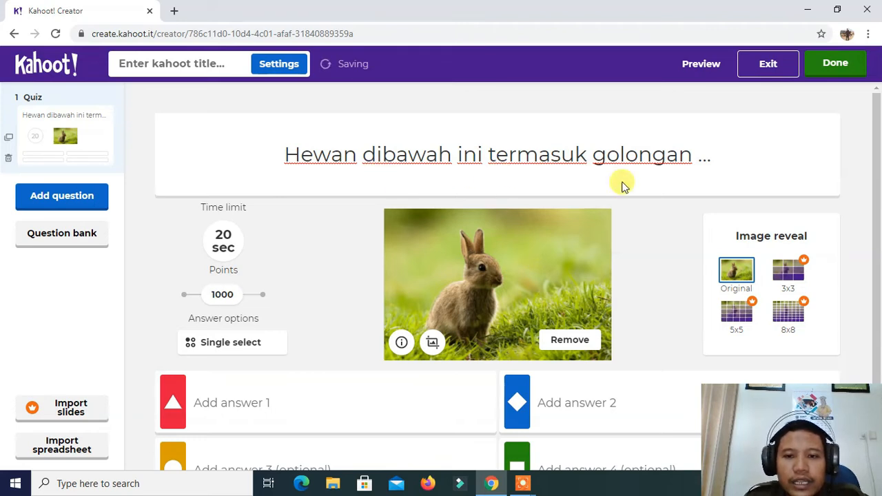
Enter "Herbivora" as the first answer of the rabbit question
scroll(575, 228, "down", 1)
left_click(245, 341)
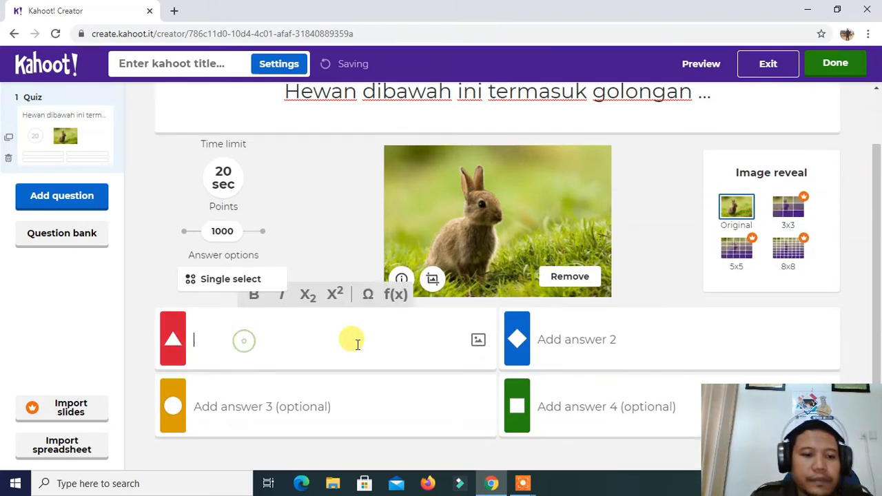
type("He")
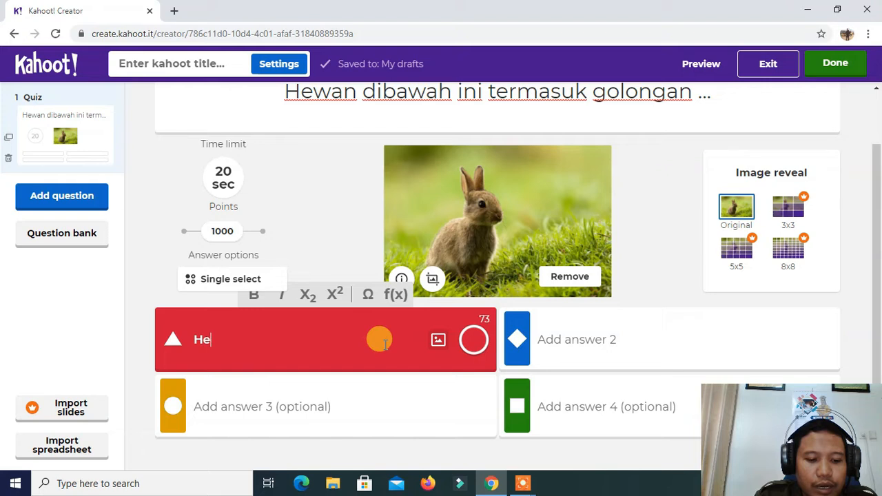
type("rb")
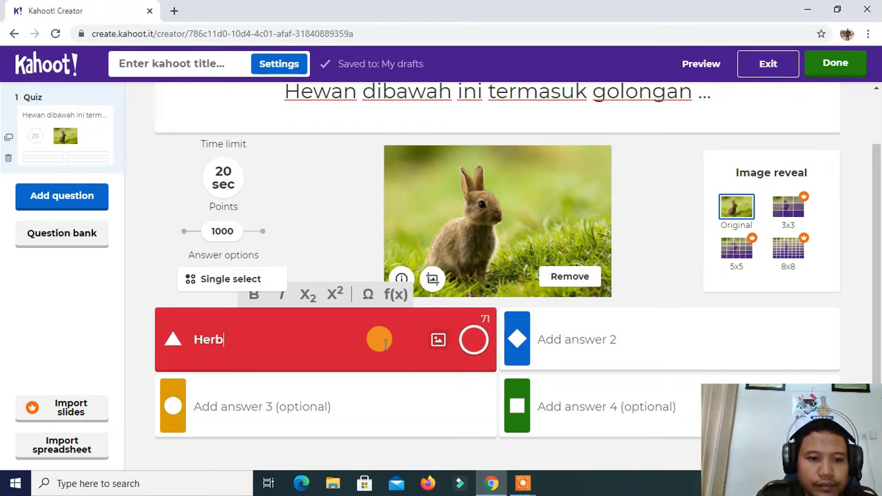
type("ovora")
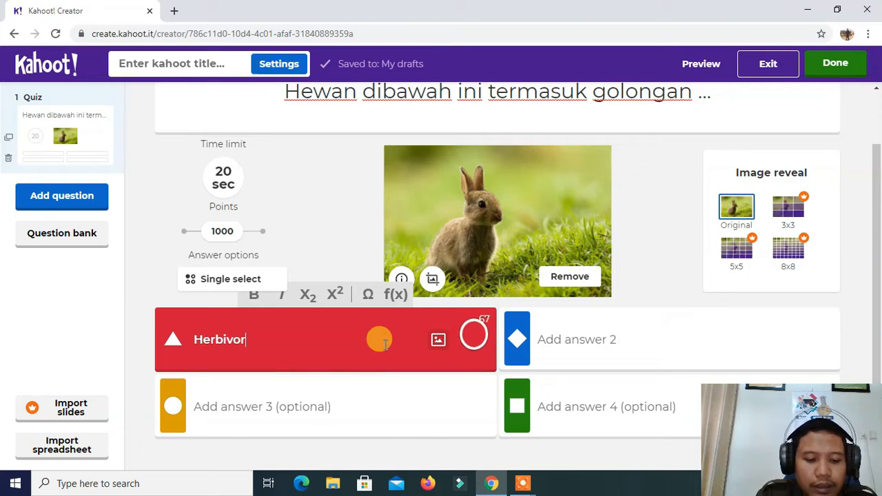
Enter "Karnovora" as the second answer of the rabbit question
left_click(303, 412)
left_click(561, 332)
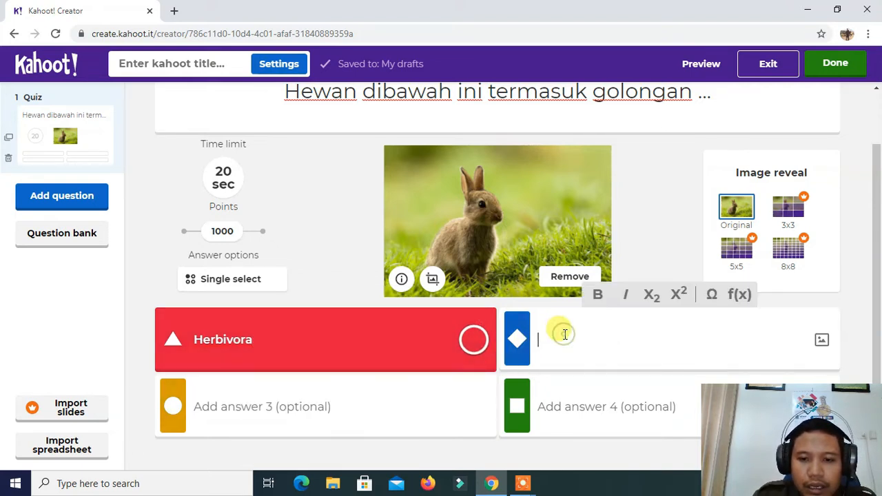
type("K")
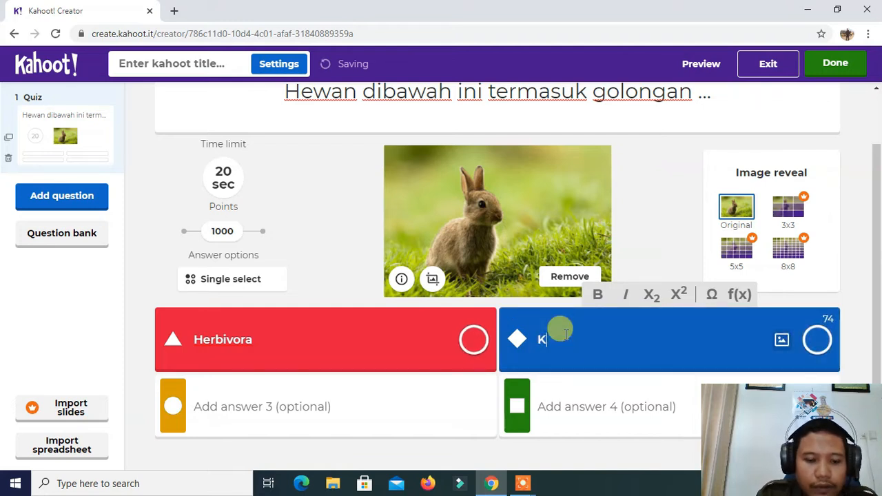
type("arno")
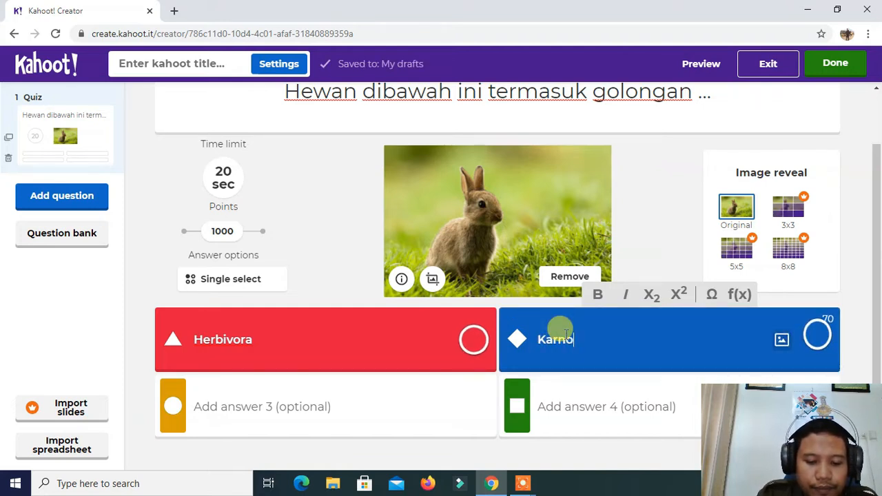
type("vora")
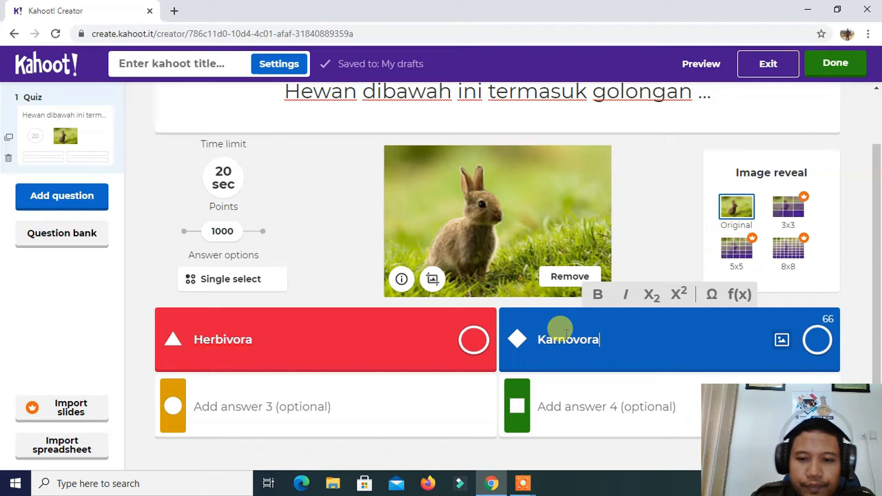
Enter "Omnivora" as the third answer of the rabbit question
left_click(318, 404)
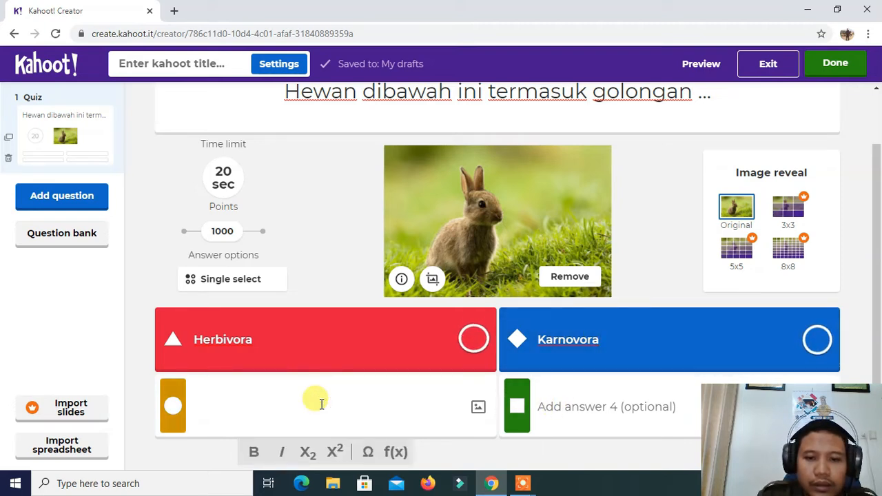
type("O")
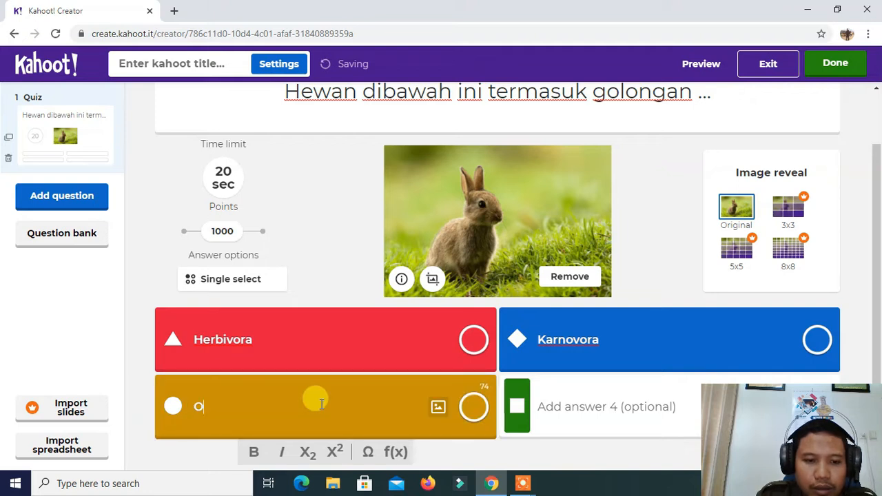
type("mni")
key("BackSpace")
type("ni")
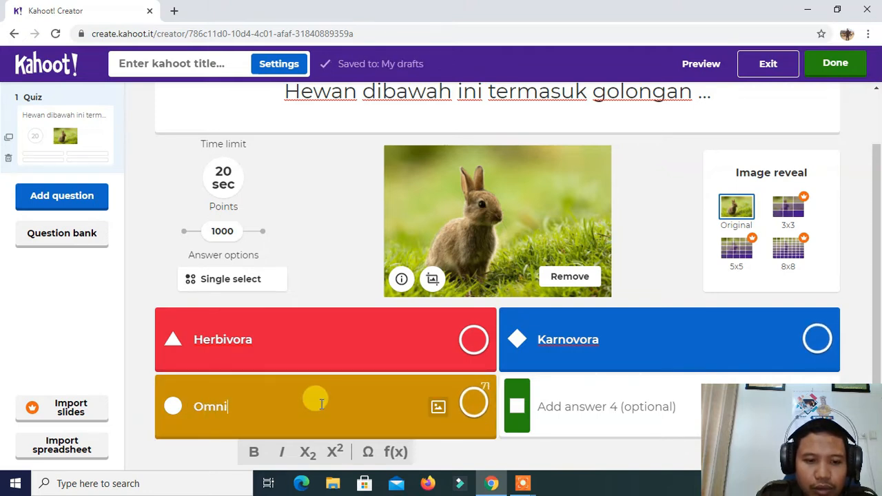
type("vor")
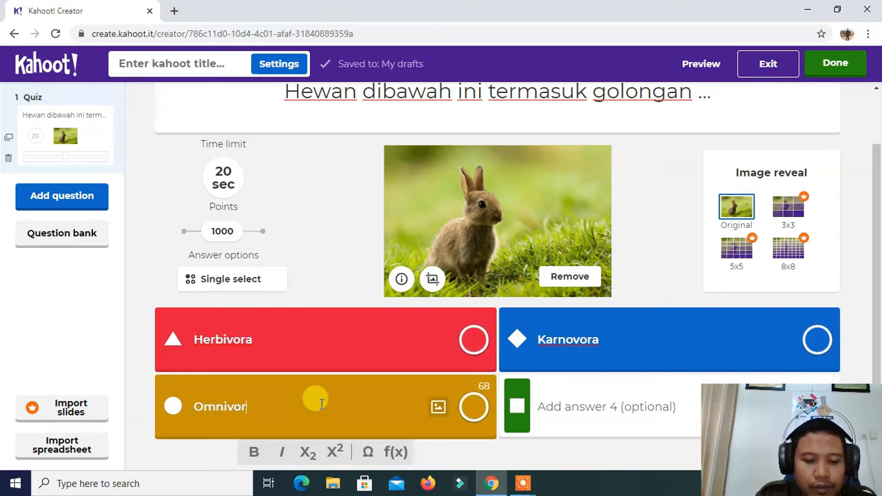
type("e")
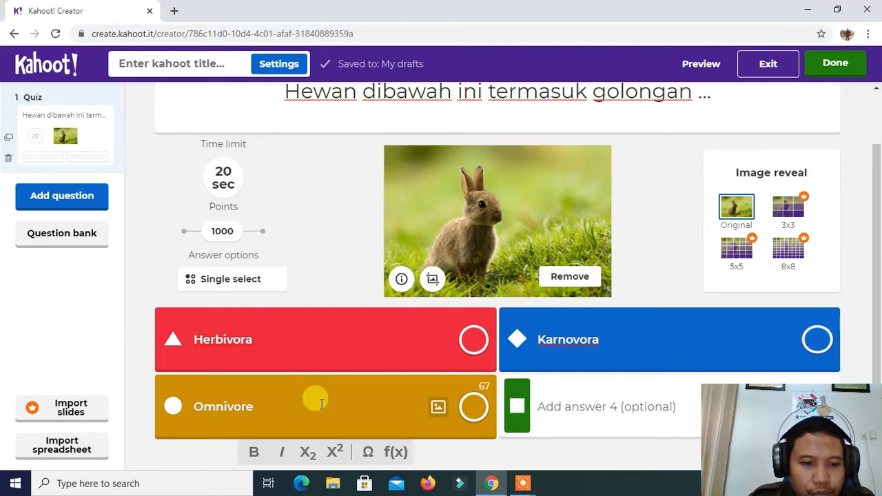
key("BackSpace")
type("a")
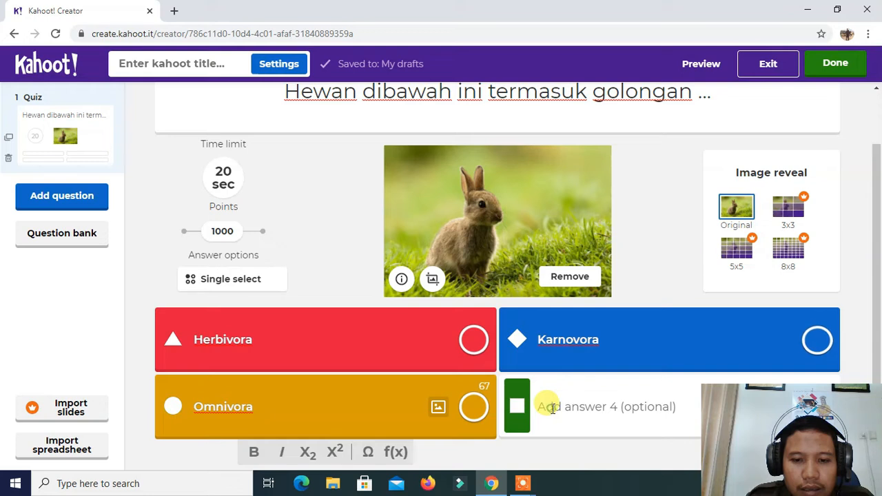
Enter "Ovipar" as the fourth answer of the rabbit question
left_click(591, 405)
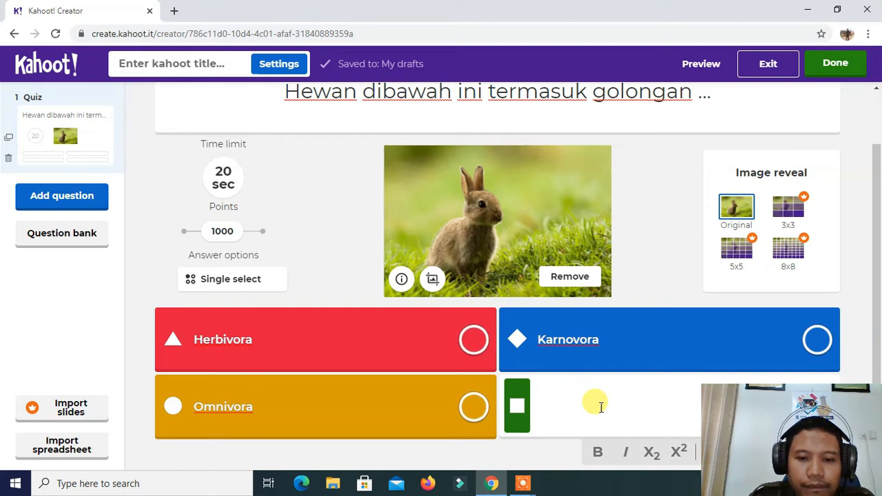
type("Ov")
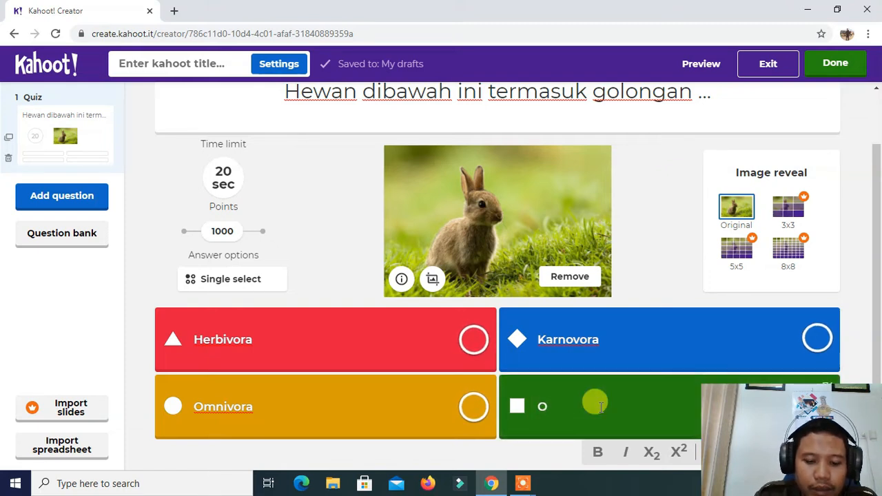
type("par")
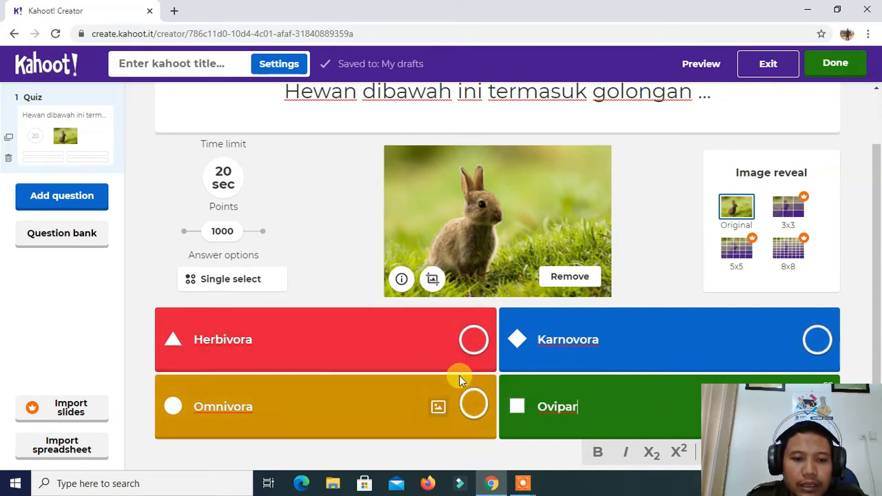
Mark "Herbivora" as the correct answer and set the question's time limit to 60 seconds
left_click(473, 340)
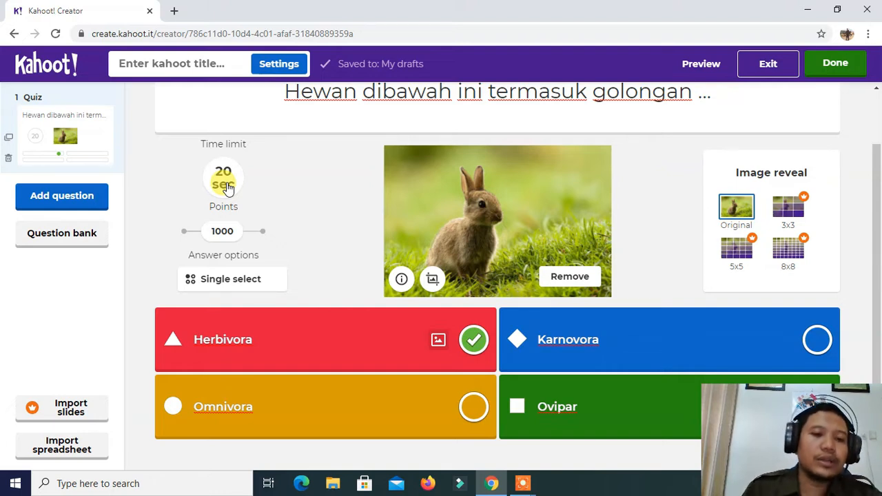
left_click(225, 187)
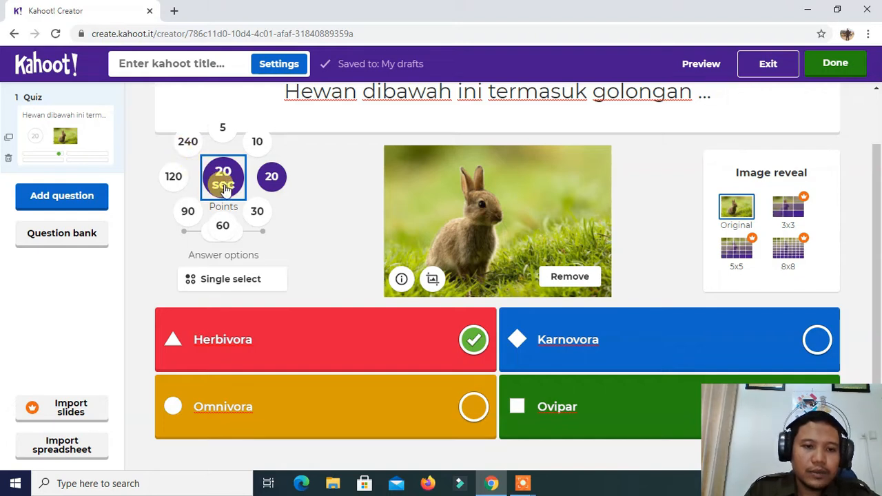
left_click(223, 227)
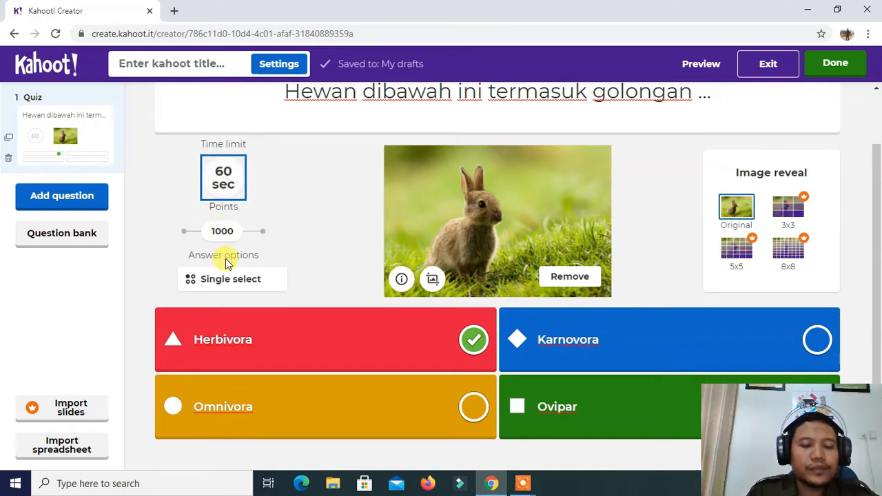
Try the 0 and 2000 point settings for the question and return its points to 1000
left_click(183, 230)
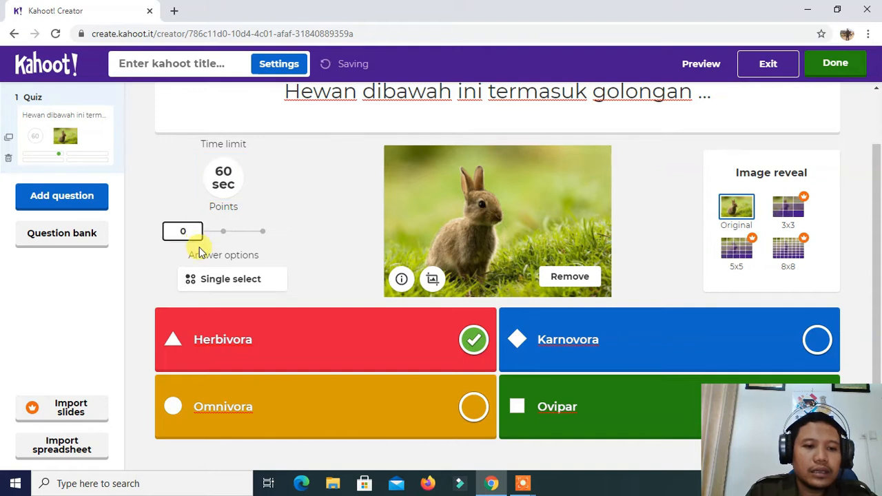
left_click(222, 231)
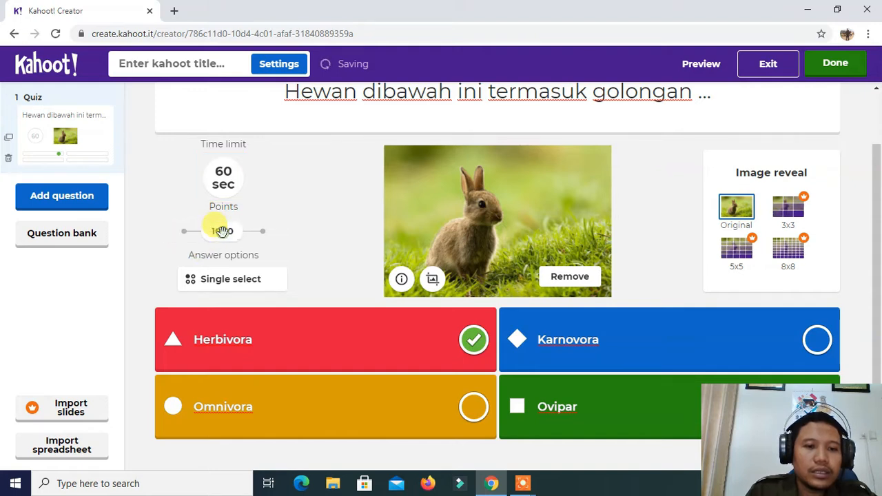
left_click(261, 233)
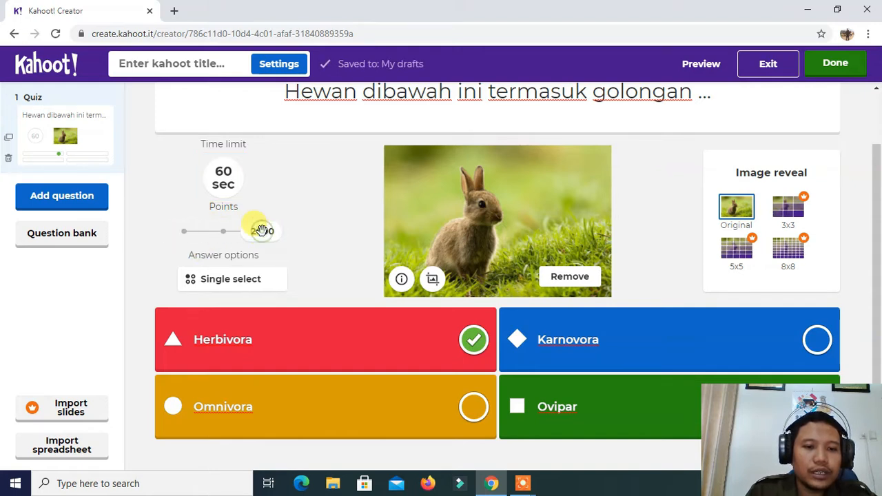
left_click(221, 232)
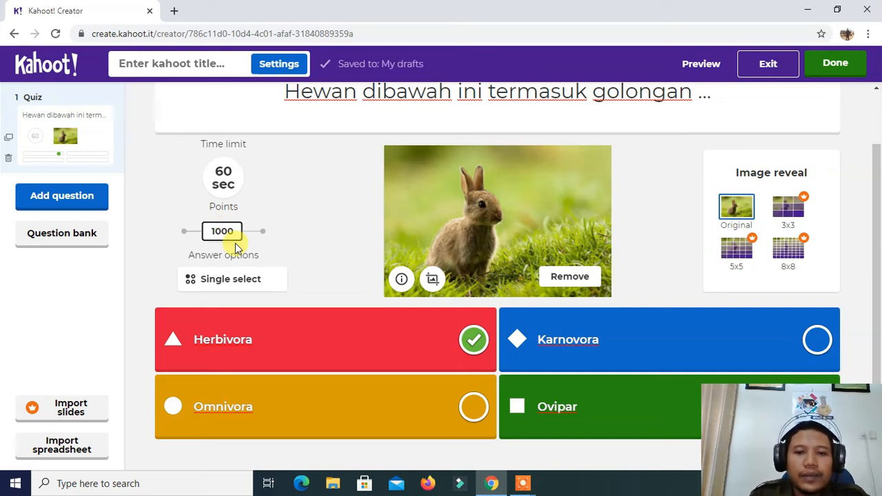
scroll(640, 238, "up", 1)
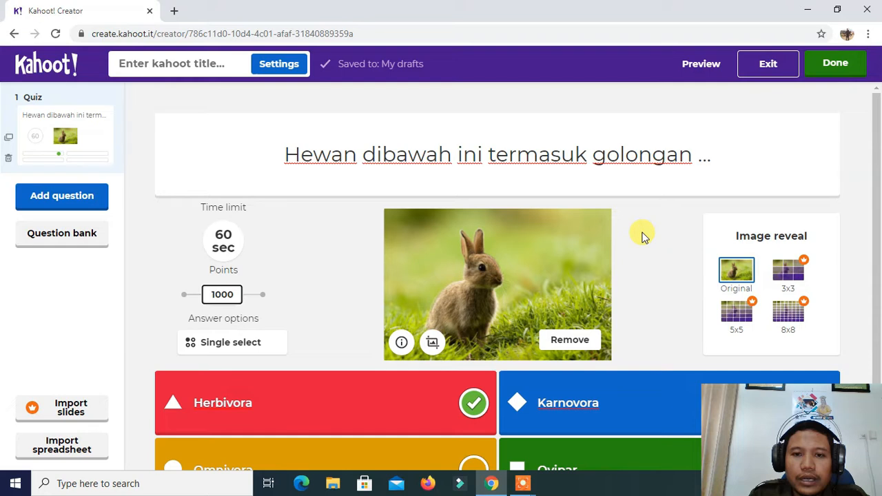
scroll(655, 239, "down", 1)
scroll(655, 239, "up", 1)
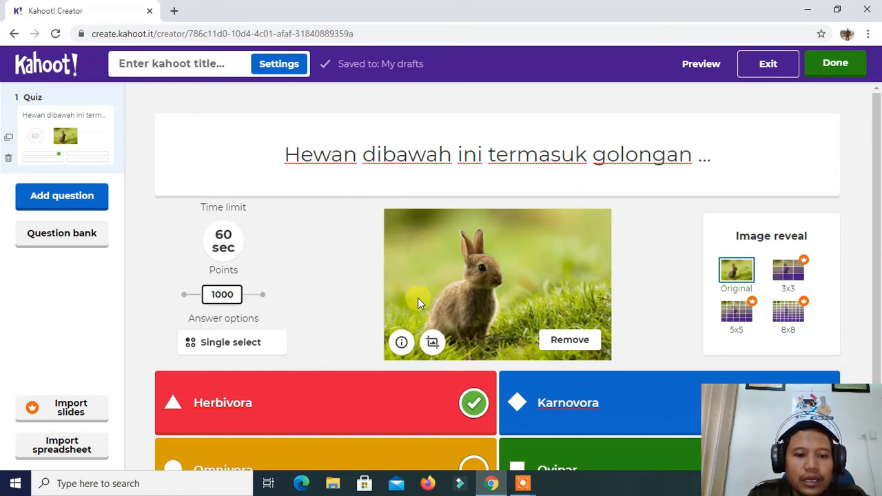
scroll(426, 286, "down", 1)
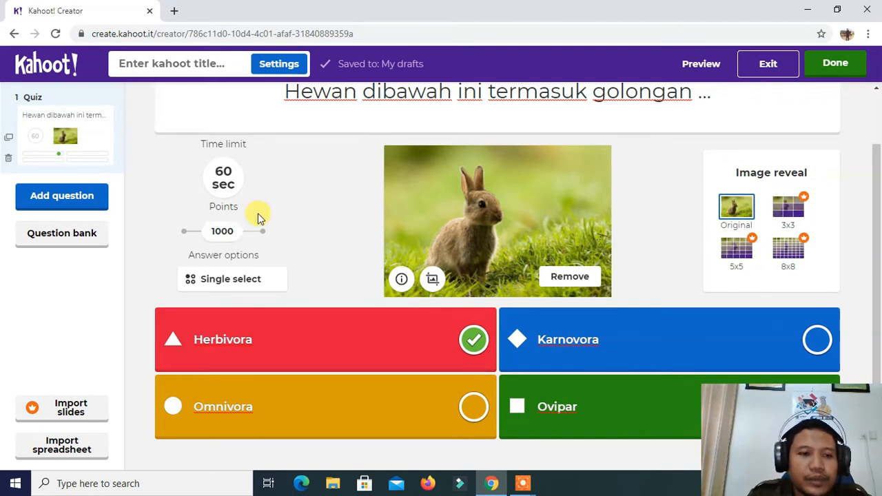
Add a second question of the Quiz type to the kahoot
left_click(77, 205)
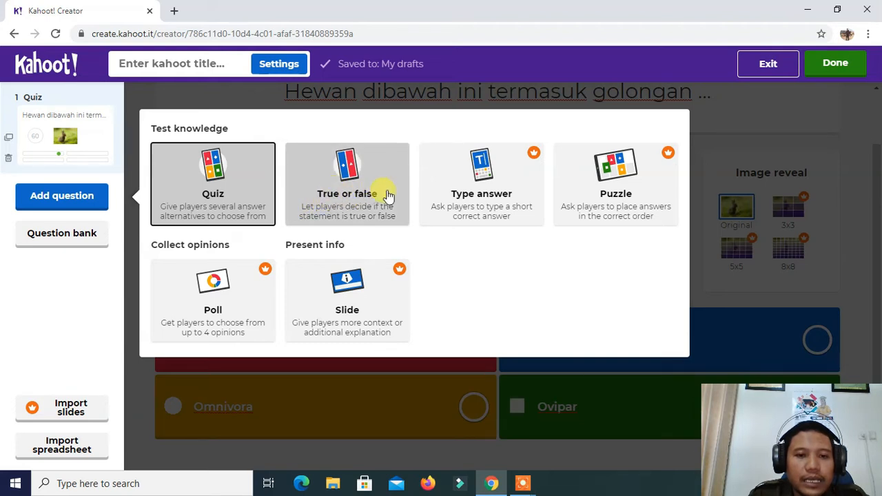
left_click(227, 187)
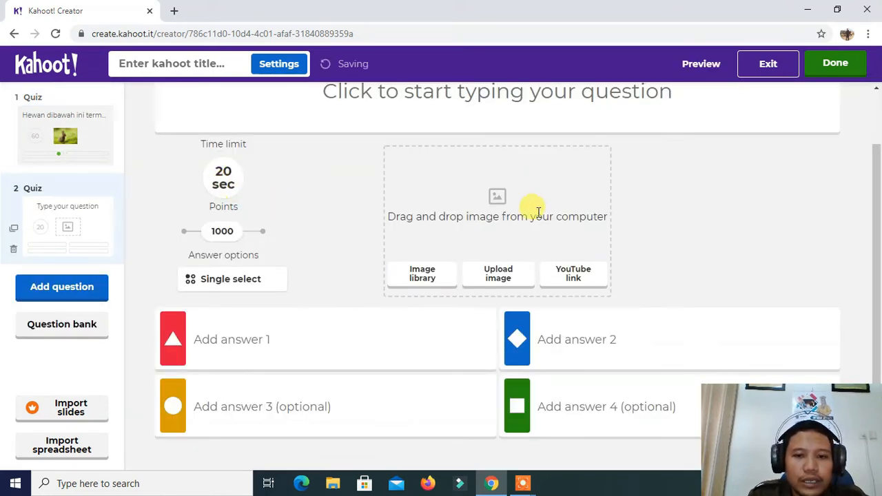
scroll(563, 209, "up", 1)
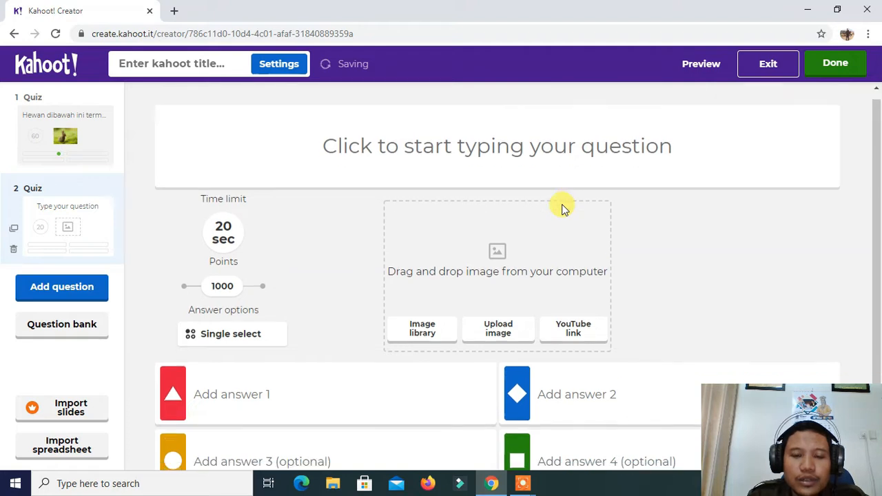
scroll(563, 209, "down", 1)
scroll(561, 206, "up", 1)
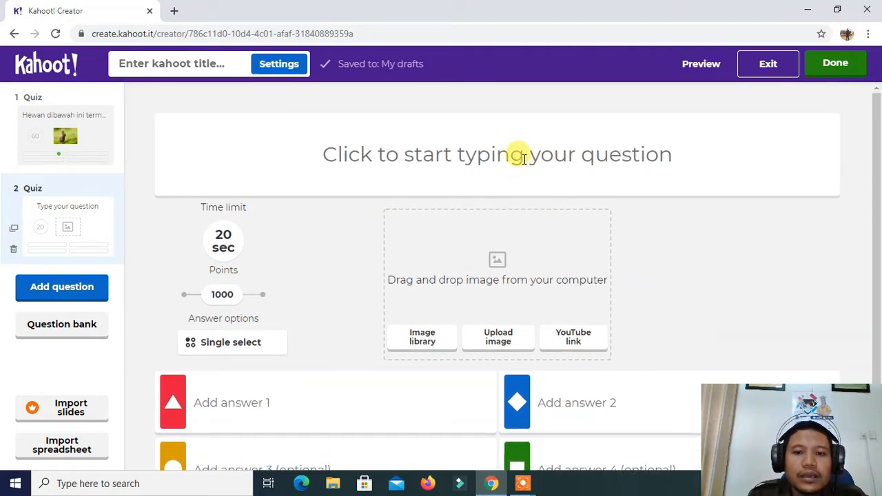
Enter "Yang termasuk hewan herbivora adalah ..." as the text of the second question
left_click(525, 158)
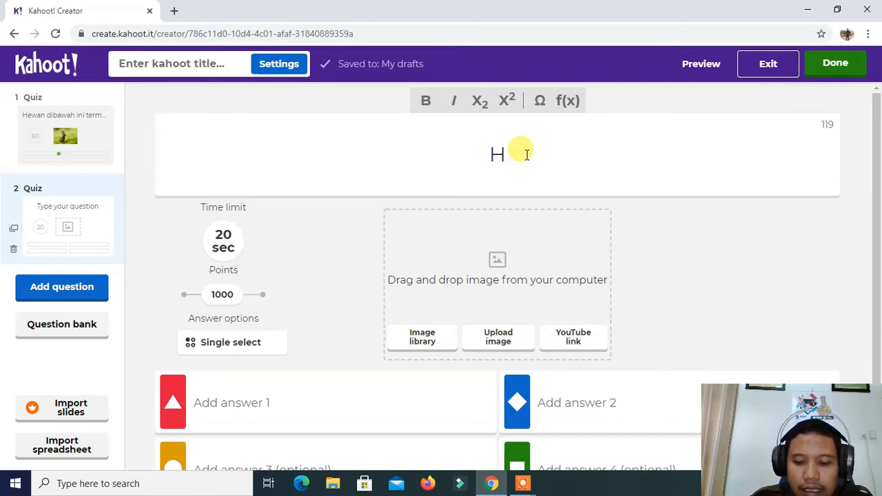
type("ng")
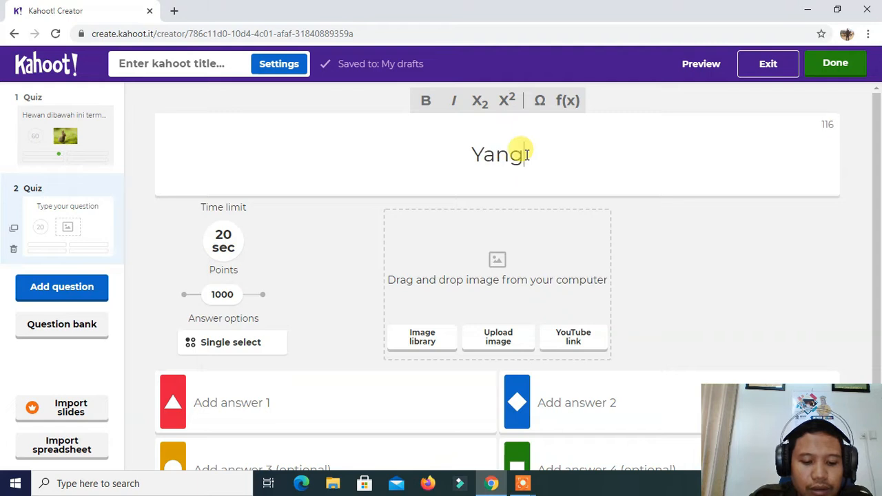
type(" termasuk ")
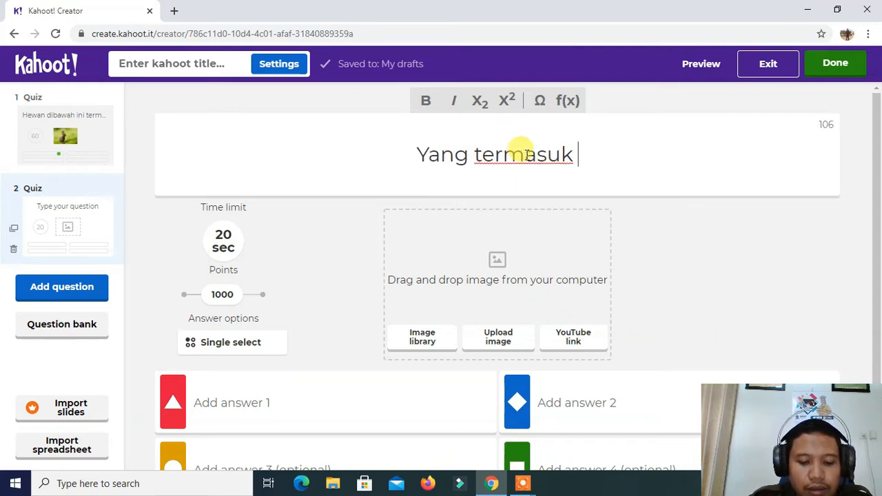
type("hewan herb")
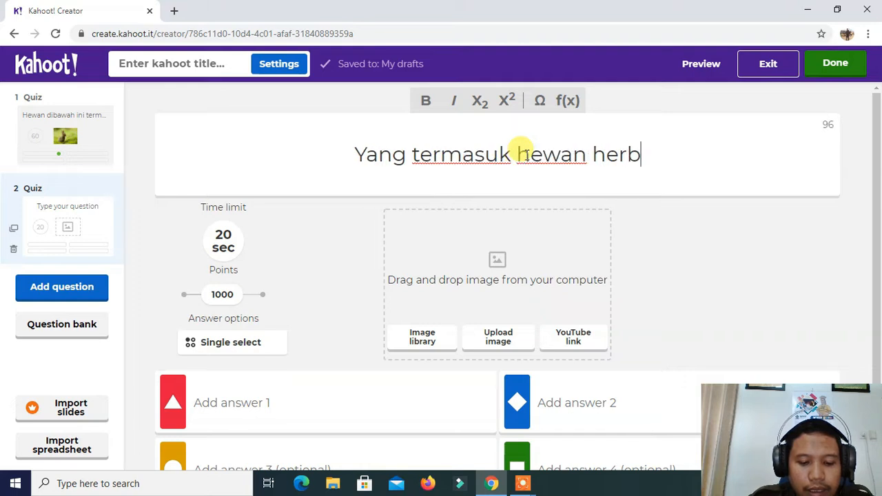
type("iv")
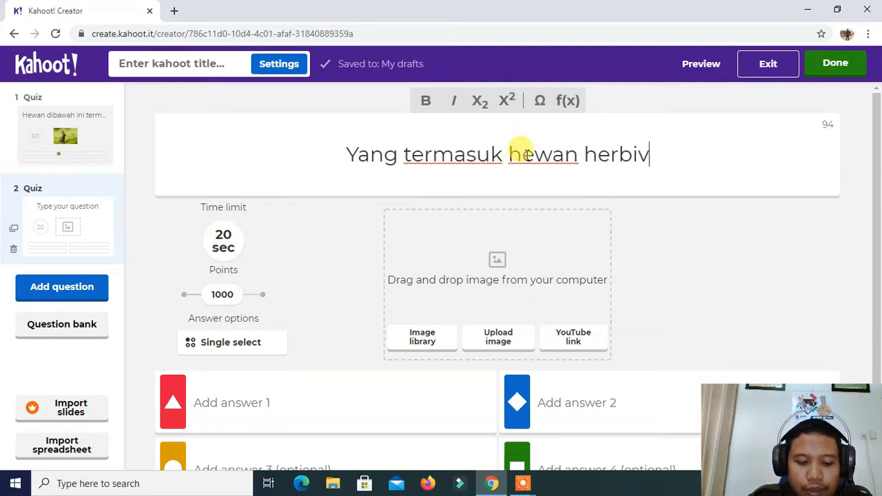
type("ora adal")
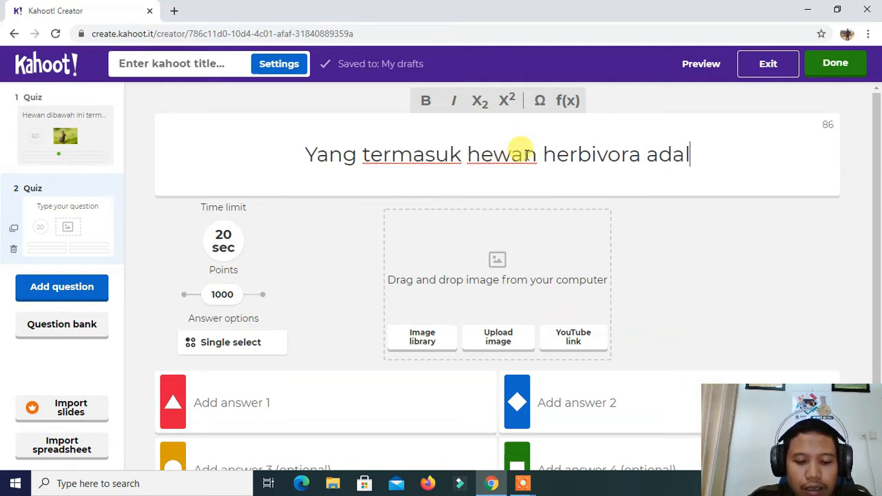
type("ah ...")
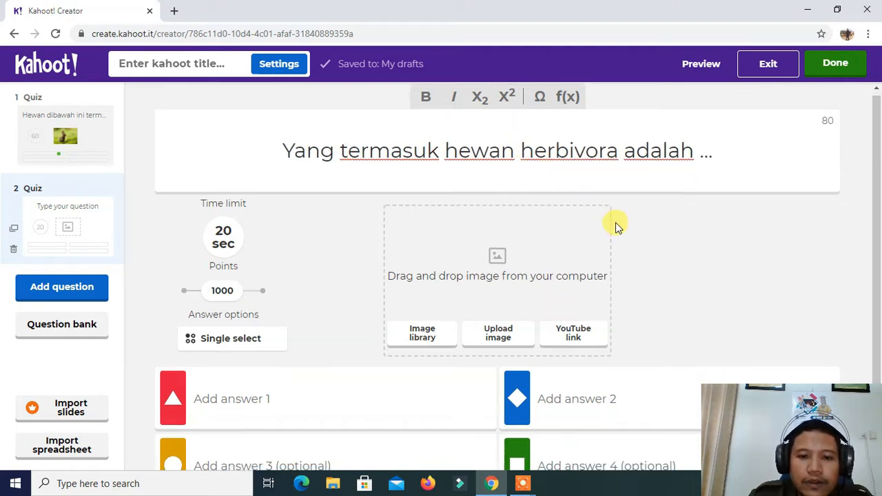
scroll(614, 227, "down", 1)
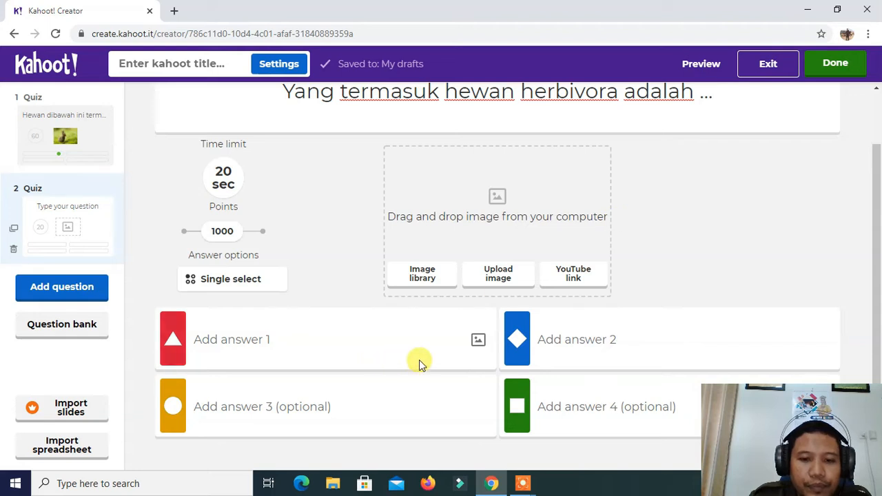
left_click(478, 342)
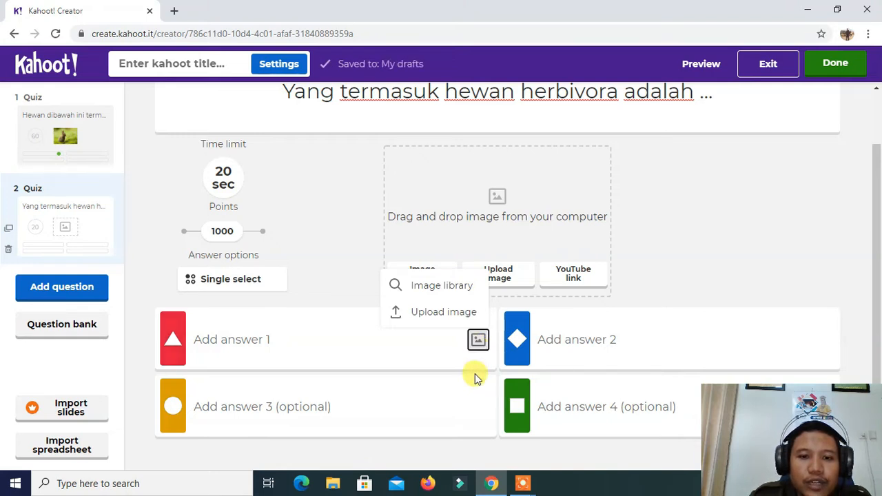
left_click(707, 252)
scroll(655, 275, "up", 2)
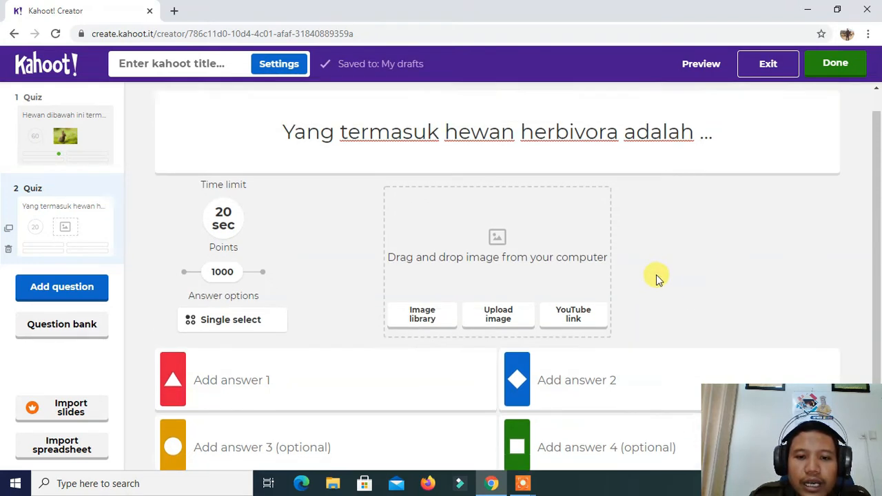
scroll(655, 279, "down", 2)
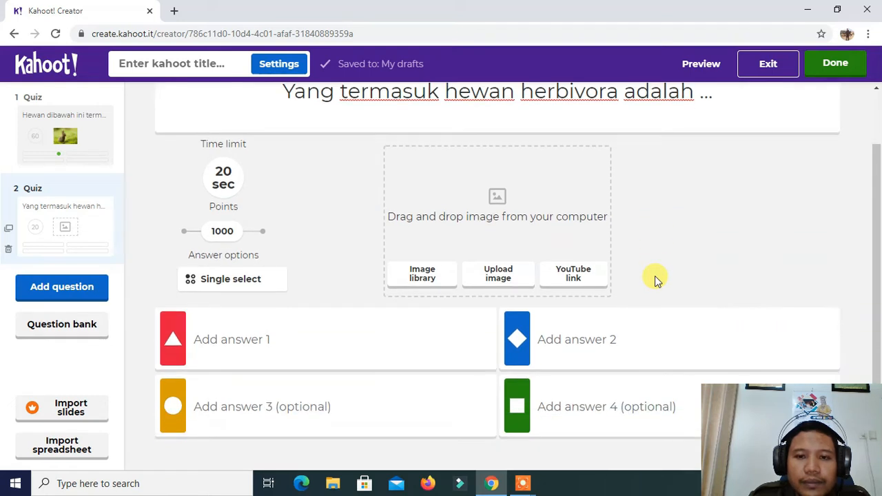
scroll(655, 279, "up", 2)
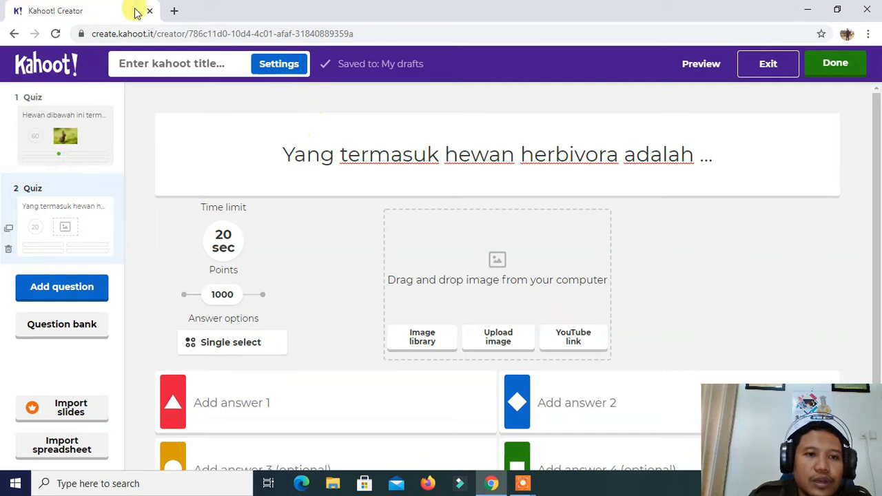
Open Google in a new browser tab and search for pictures of "kucing"
left_click(174, 11)
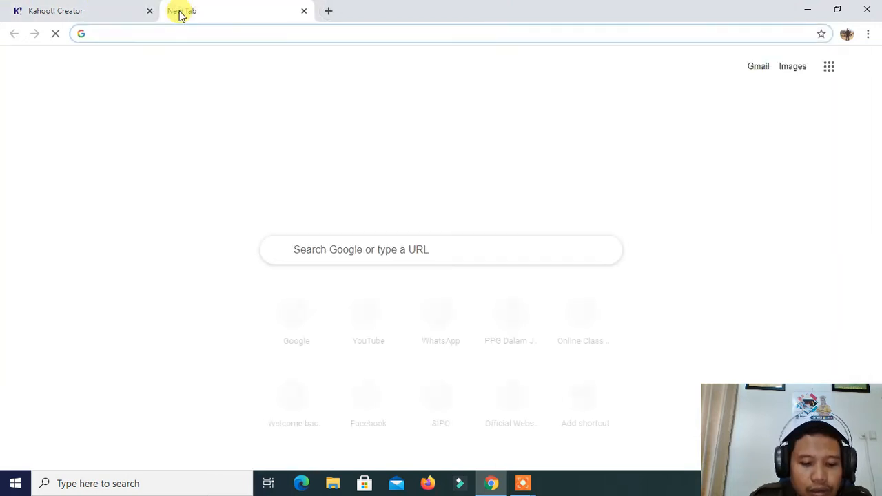
type("g")
left_click(228, 59)
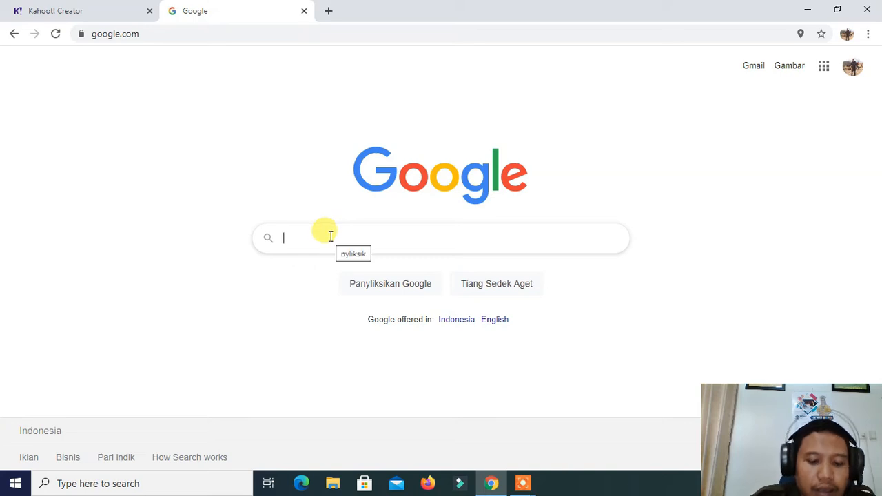
type("k")
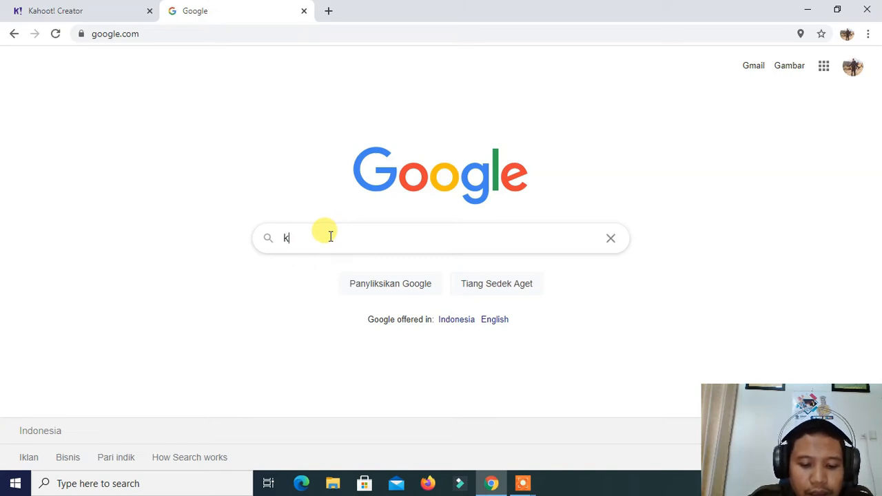
type("ucing")
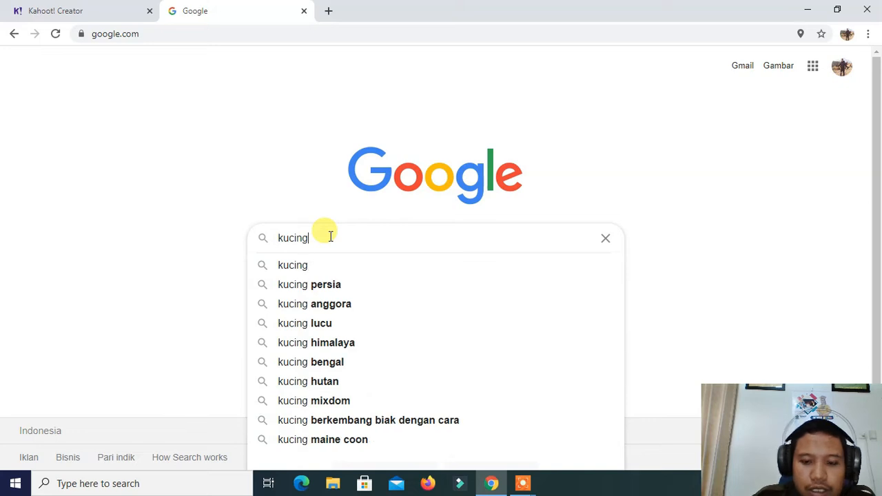
key("Return")
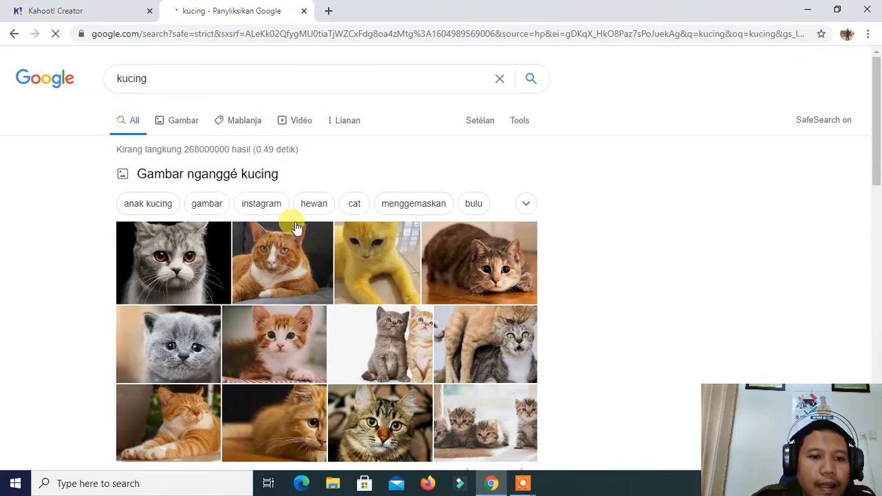
left_click(205, 203)
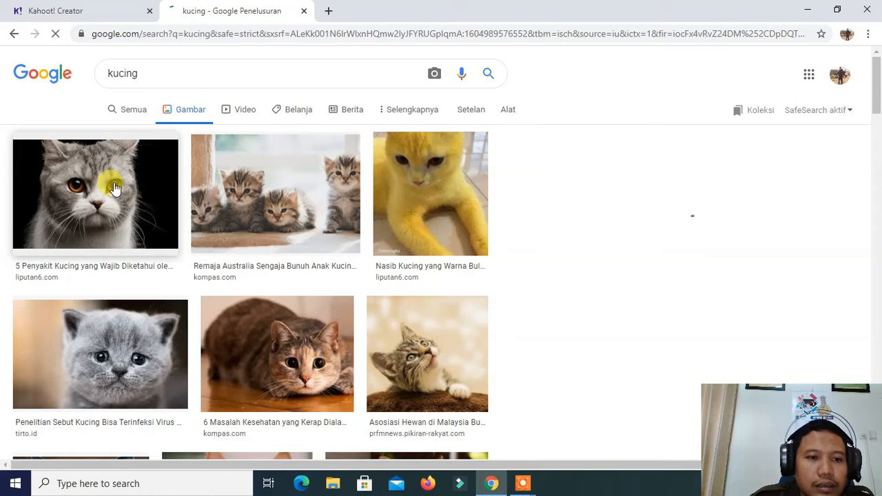
Save the liputan6.com photo of the grey cat on a black background to Downloads as "kucing"
left_click(116, 188)
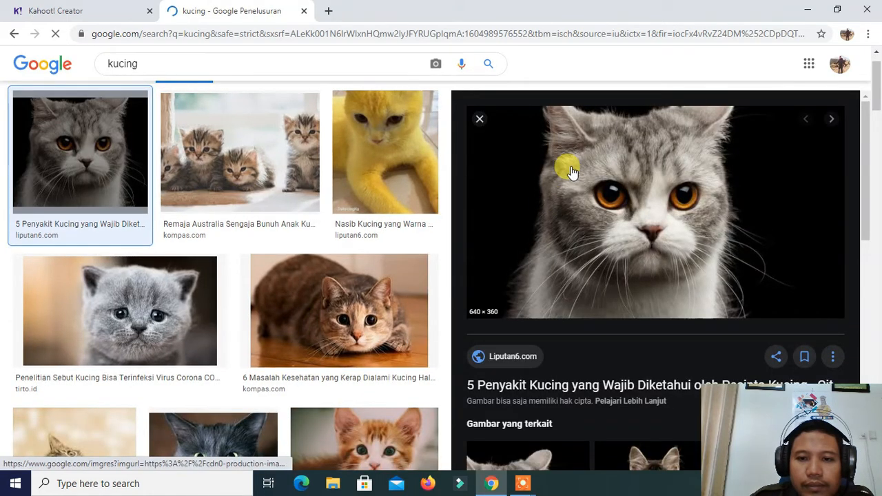
right_click(571, 172)
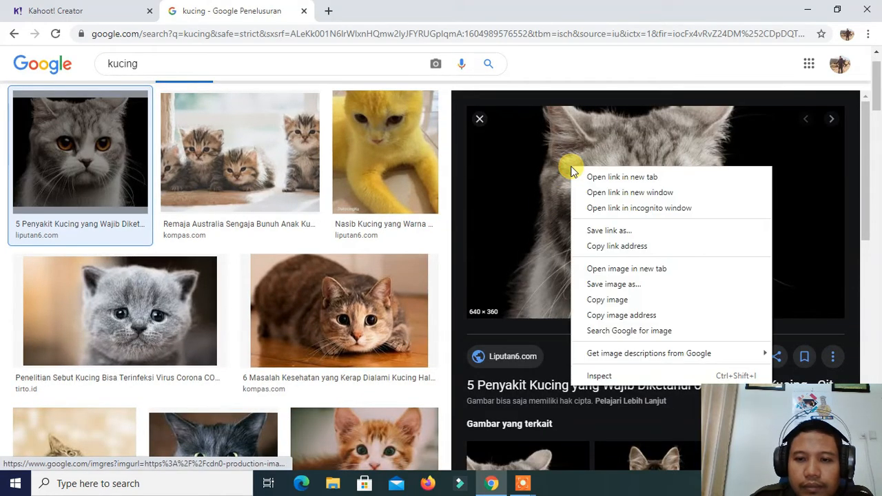
left_click(629, 285)
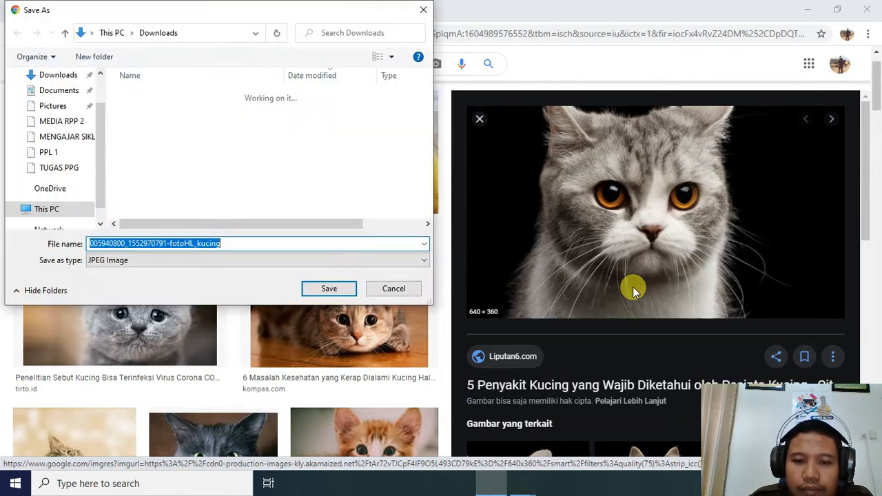
type("ku")
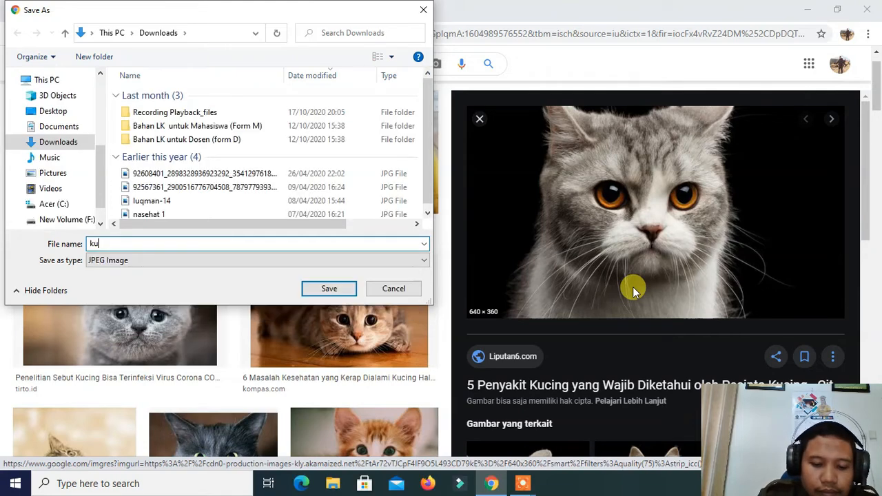
key("Return")
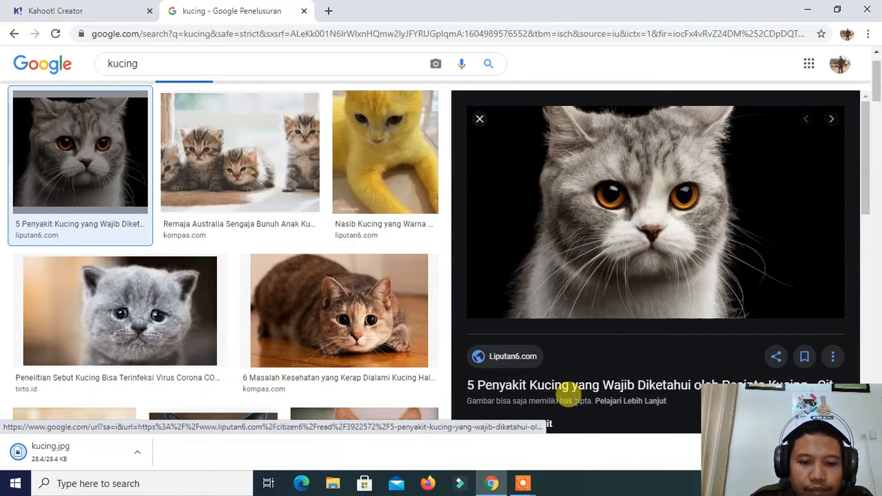
Replace the image search term with "harimau" and run the search
left_click(184, 59)
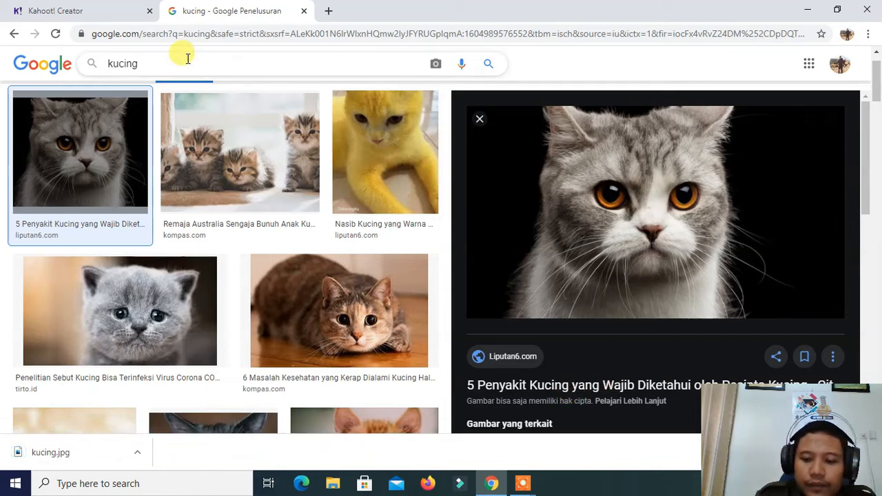
key("BackSpace")
key("BackSpace")
key("BackSpace")
key("BackSpace")
key("BackSpace")
key("BackSpace")
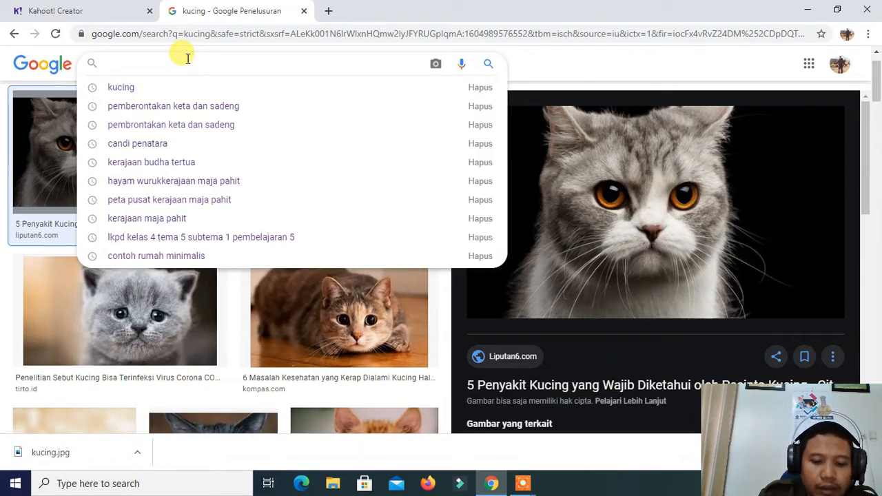
type("harimau")
key("Return")
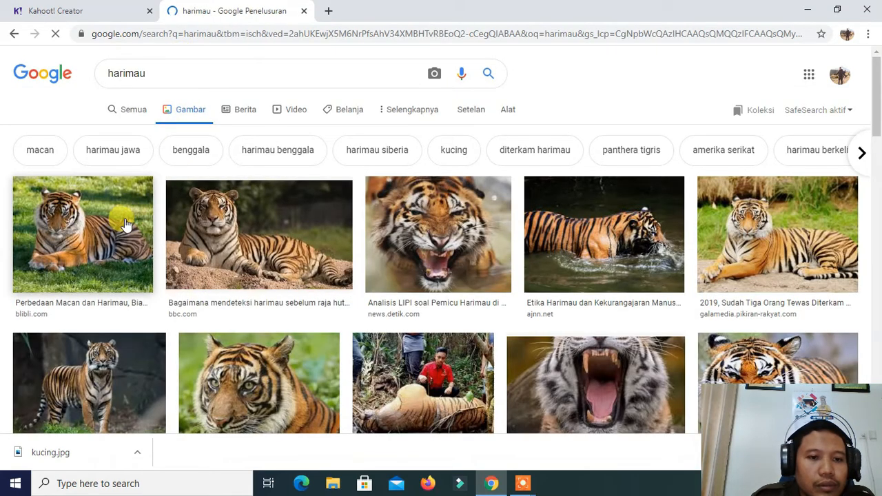
Save the bbc.com photo of the tiger lying on sandy ground to Downloads under its suggested file name
left_click(206, 230)
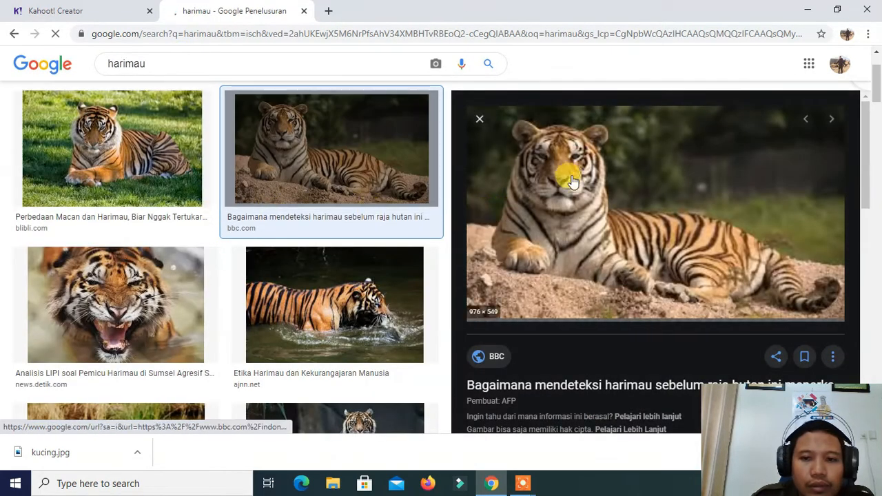
right_click(572, 181)
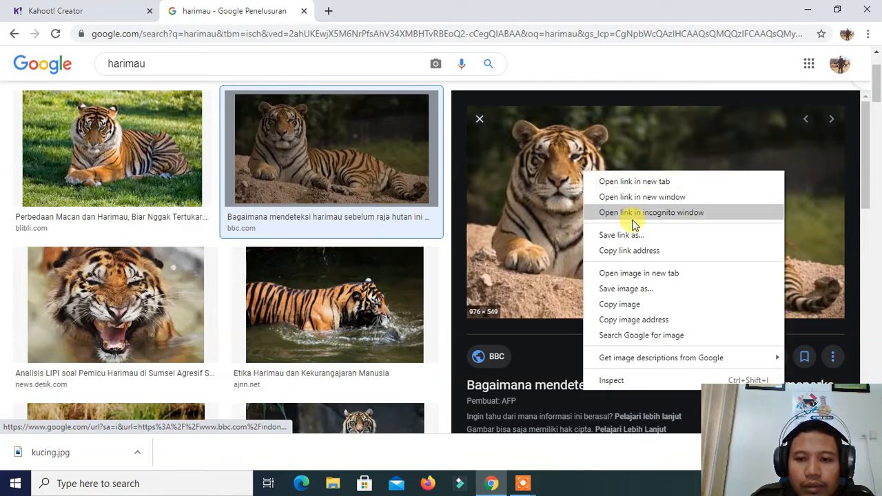
left_click(636, 289)
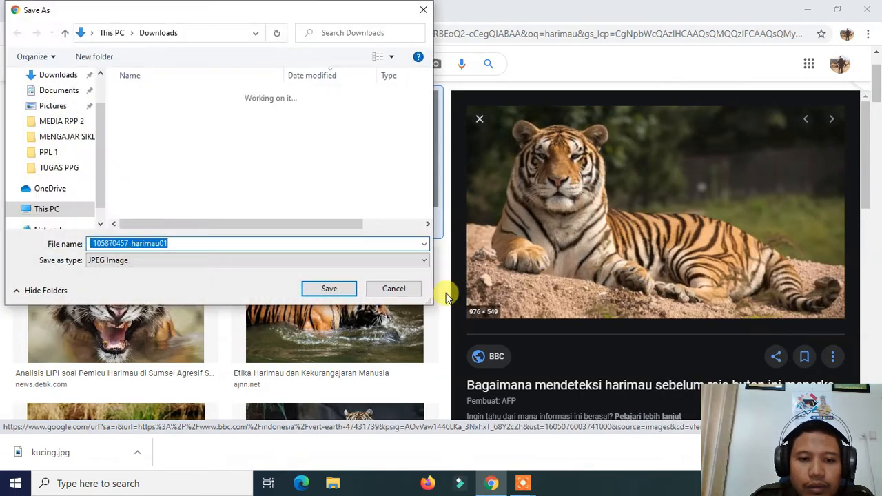
left_click(337, 288)
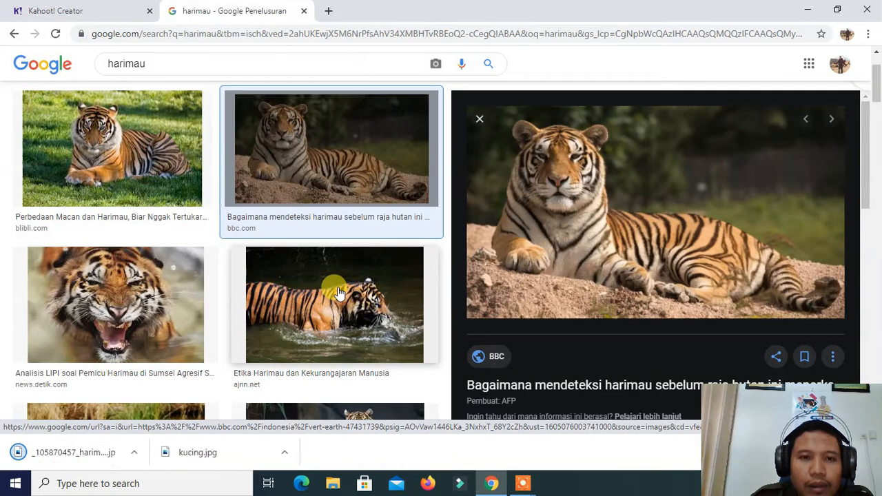
Replace the image search term with "ular" and run the search
key("BackSpace")
key("BackSpace")
key("BackSpace")
key("BackSpace")
key("BackSpace")
key("BackSpace")
key("BackSpace")
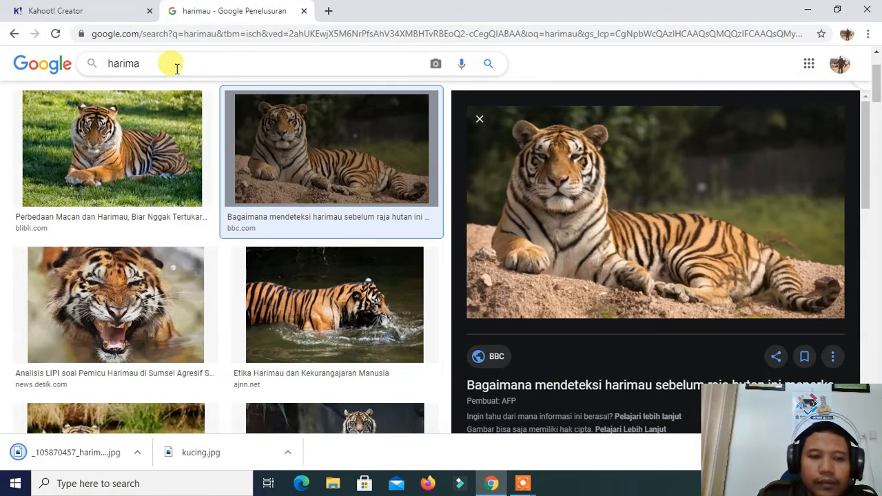
type("ular")
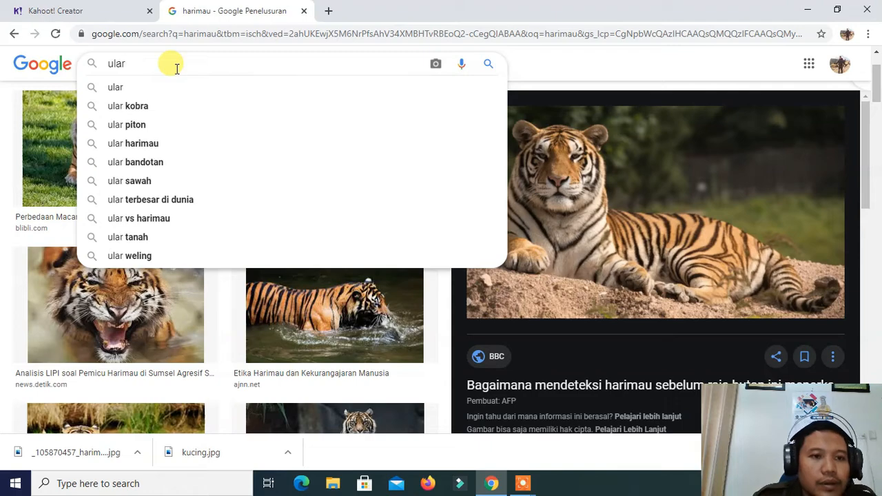
key("Return")
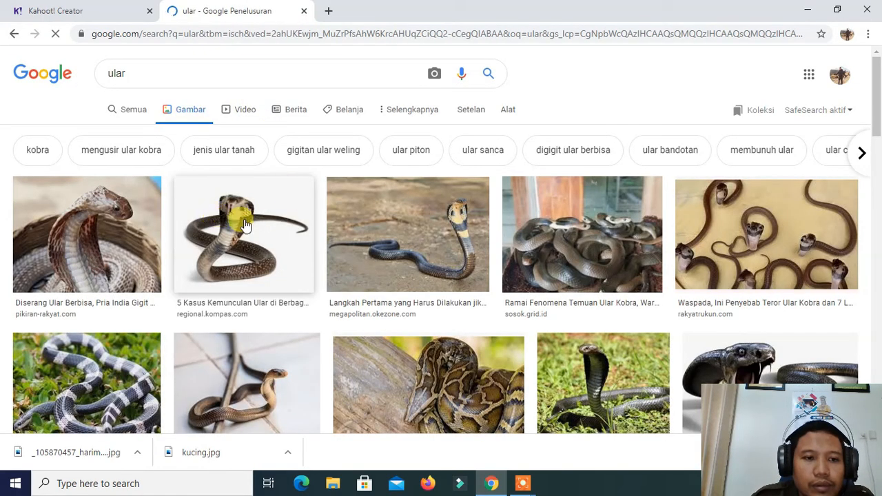
Save the megapolitan.okezone.com photo of the cobra on bare ground to Downloads as "ular"
left_click(361, 228)
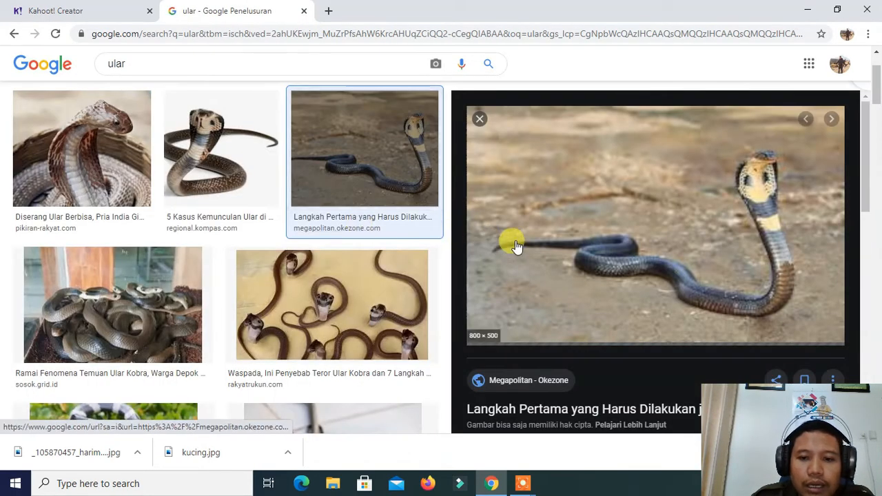
right_click(572, 164)
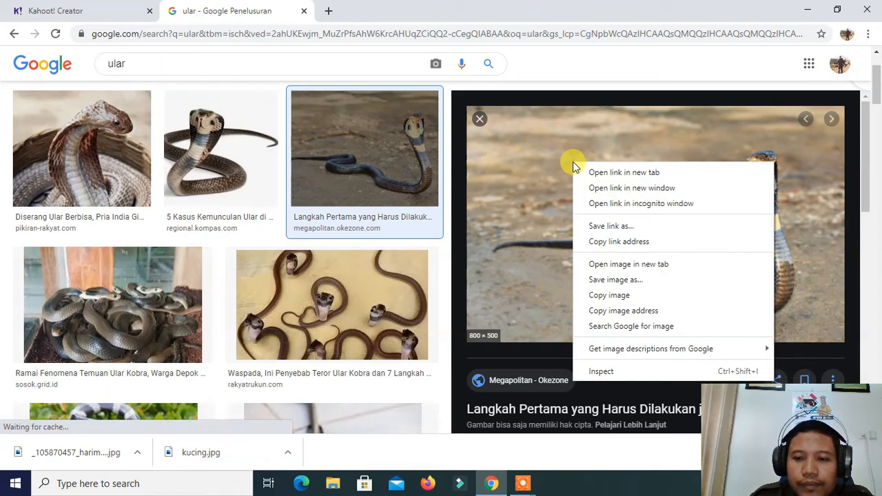
left_click(632, 294)
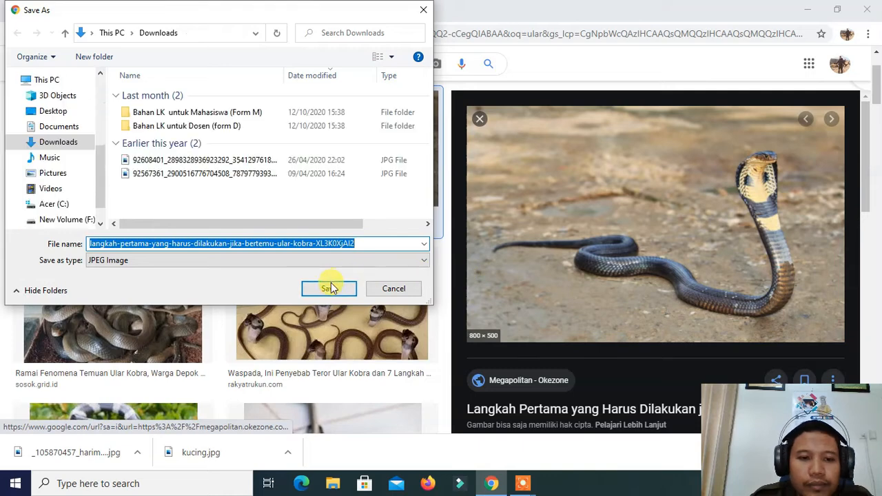
type("ular")
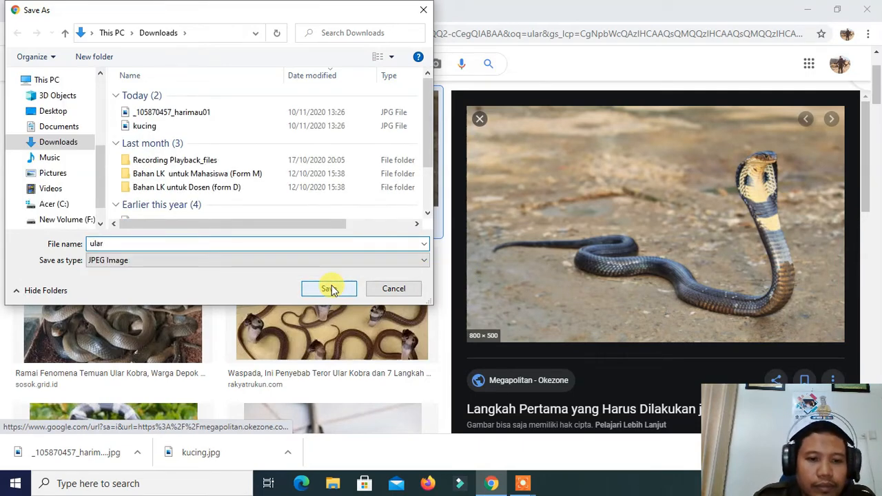
left_click(330, 289)
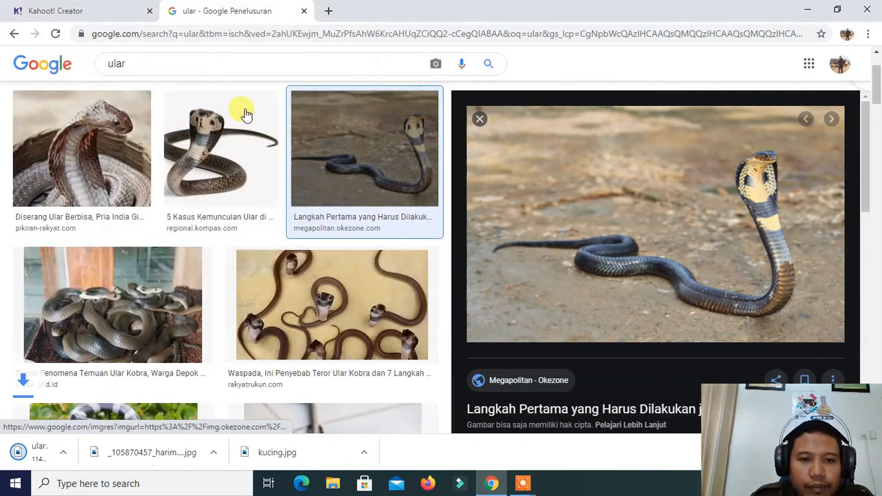
Replace the image search term with "kambing" and run the search
left_click(182, 68)
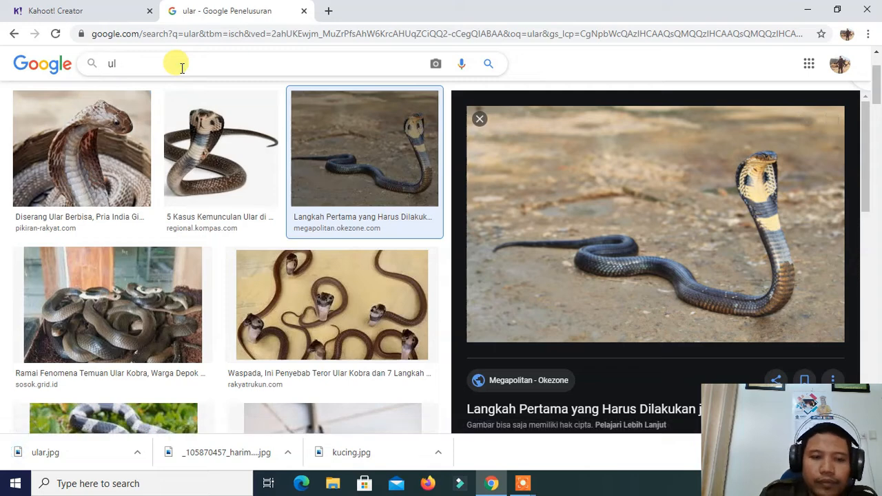
key("BackSpace")
key("BackSpace")
type("ka")
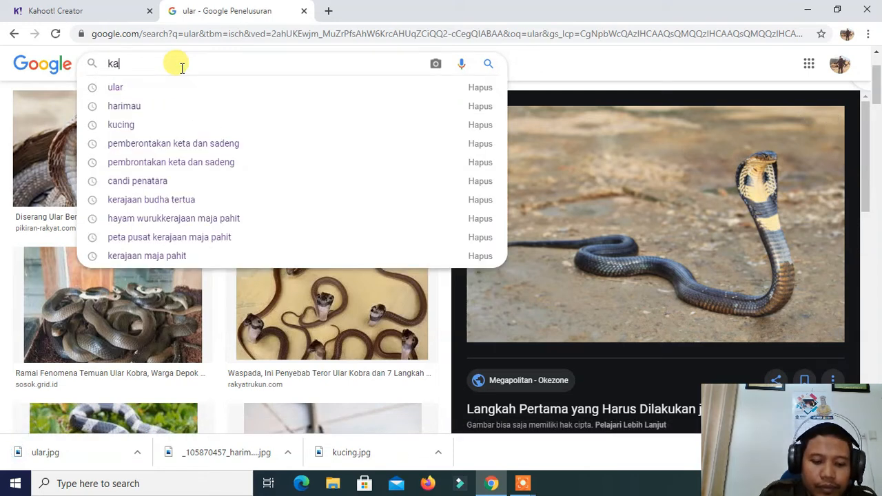
type("mbing")
key("Return")
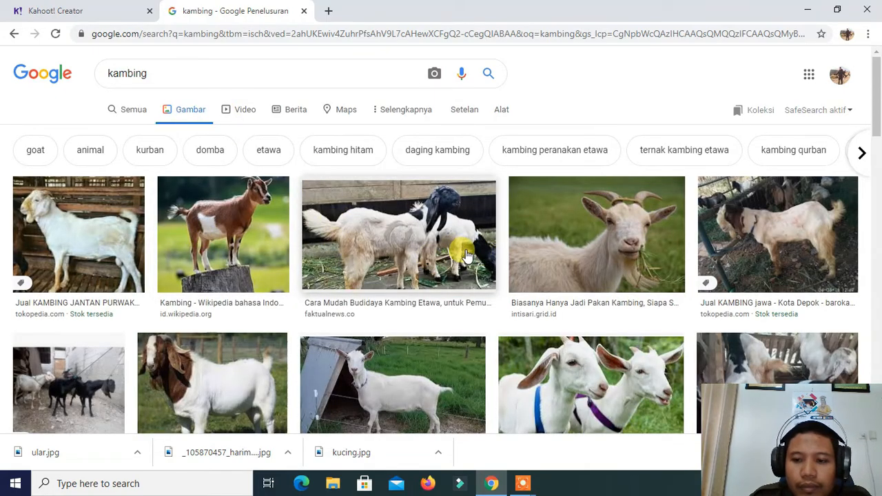
Save the peternakan.kaltimprov.go.id photo of the white goat with a brown head to Downloads as "kambing"
scroll(466, 255, "down", 3)
scroll(455, 243, "up", 1)
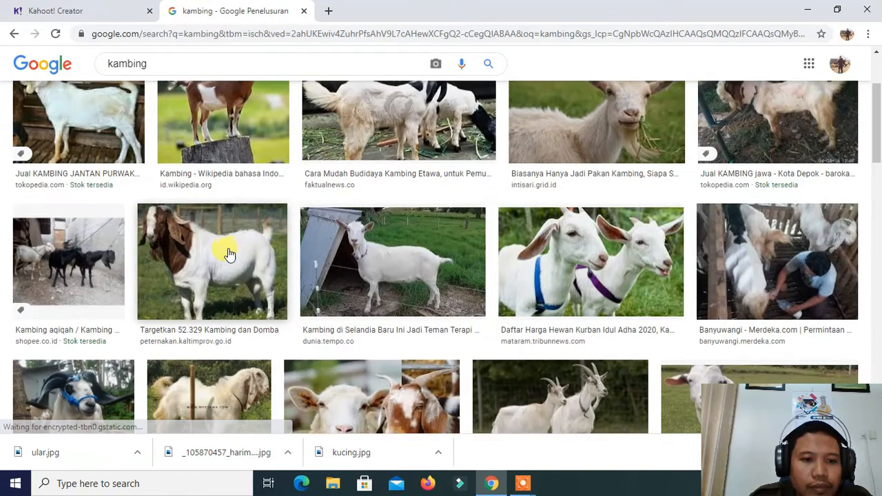
left_click(230, 255)
right_click(569, 179)
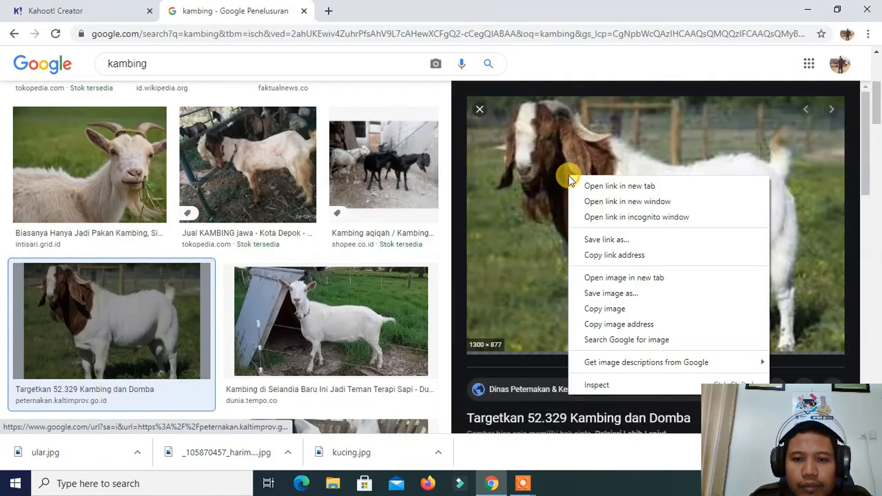
left_click(617, 292)
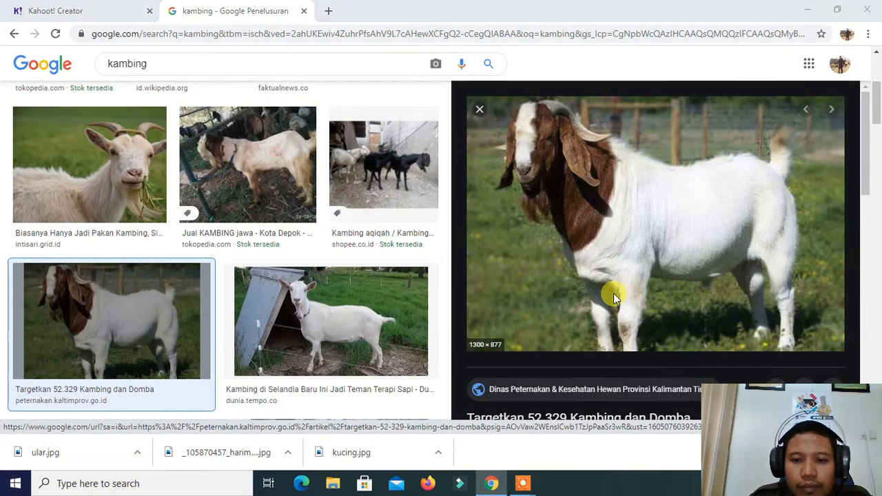
type("kambing")
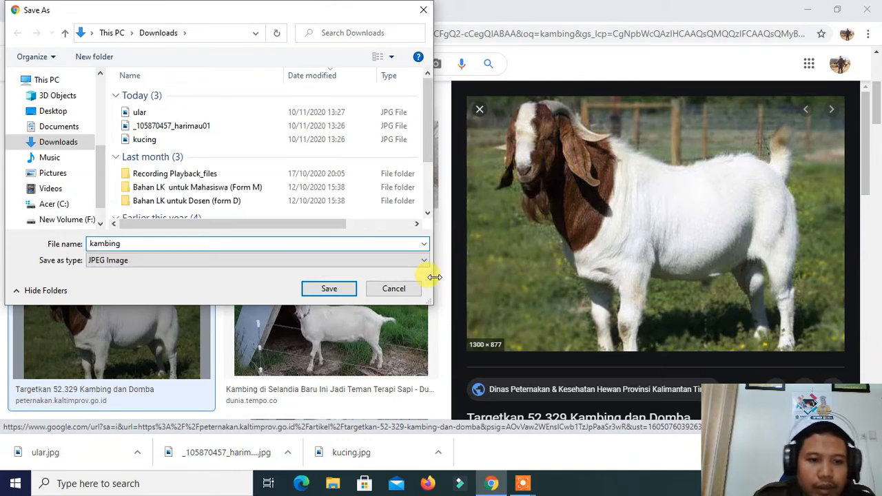
left_click(331, 291)
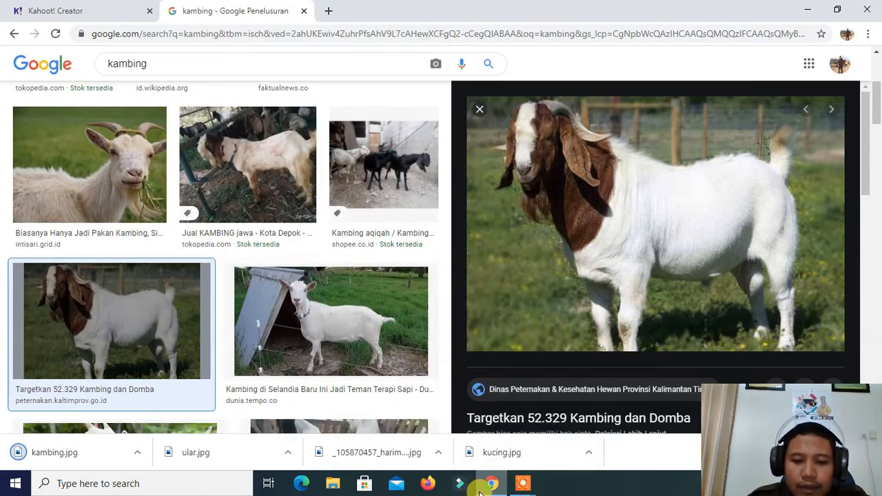
Return to the Kahoot creator and upload the "ular" picture from Downloads as the image for answer 1 of the herbivore question
left_click(103, 12)
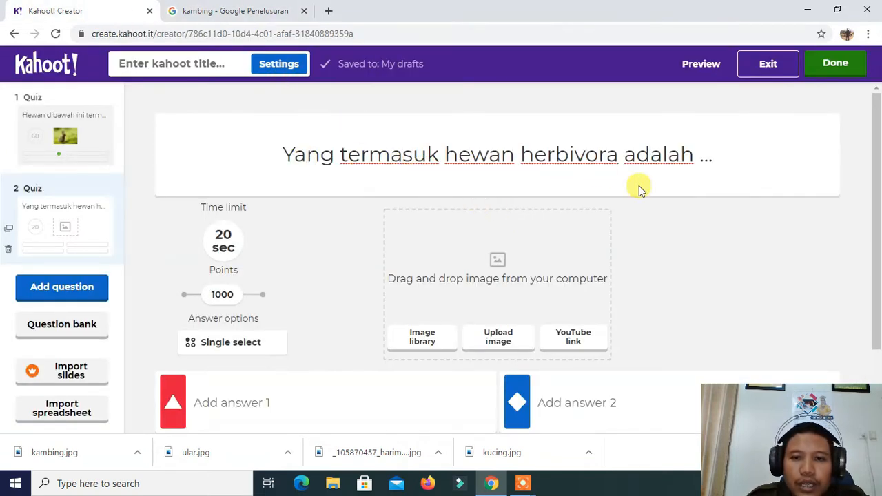
scroll(685, 216, "down", 2)
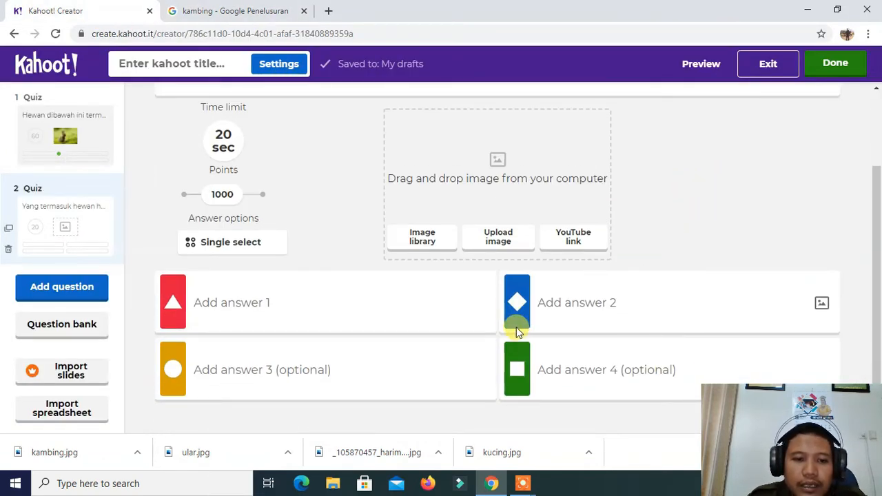
left_click(474, 307)
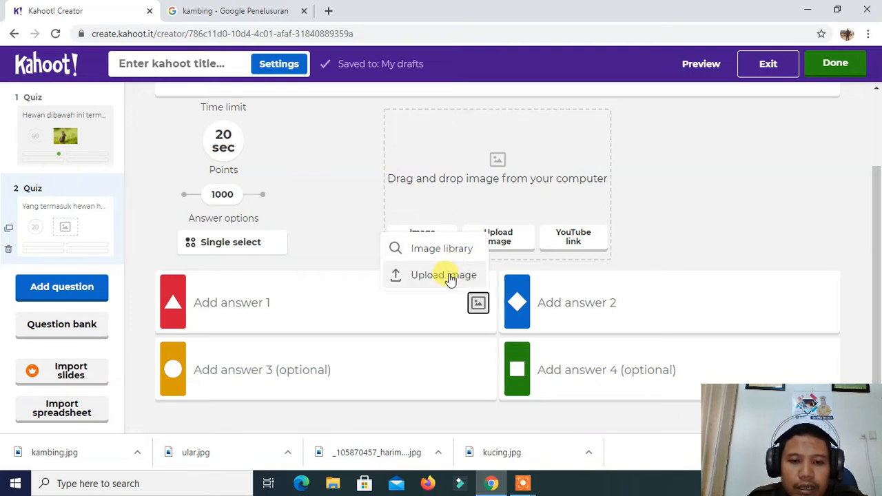
left_click(450, 275)
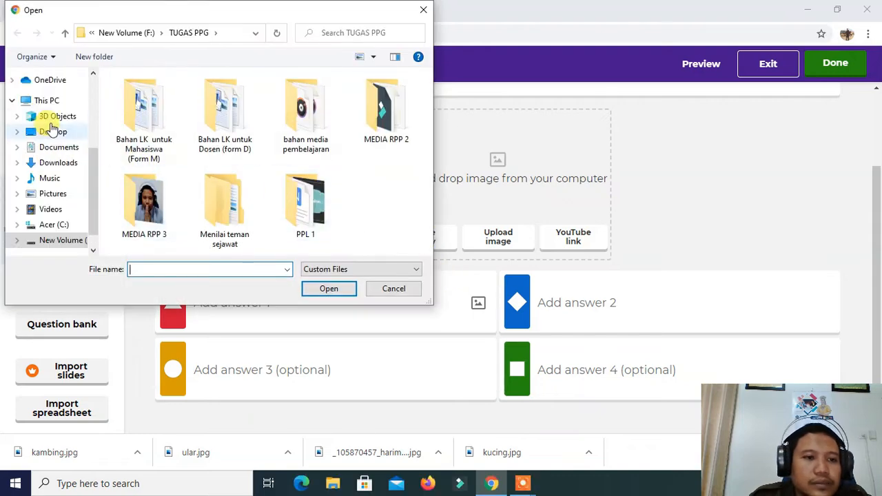
left_click(59, 163)
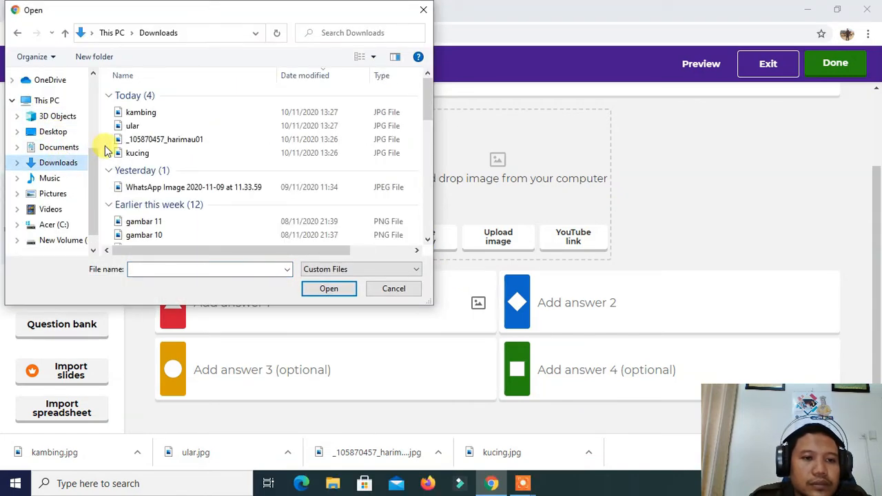
left_click(165, 127)
left_click(329, 288)
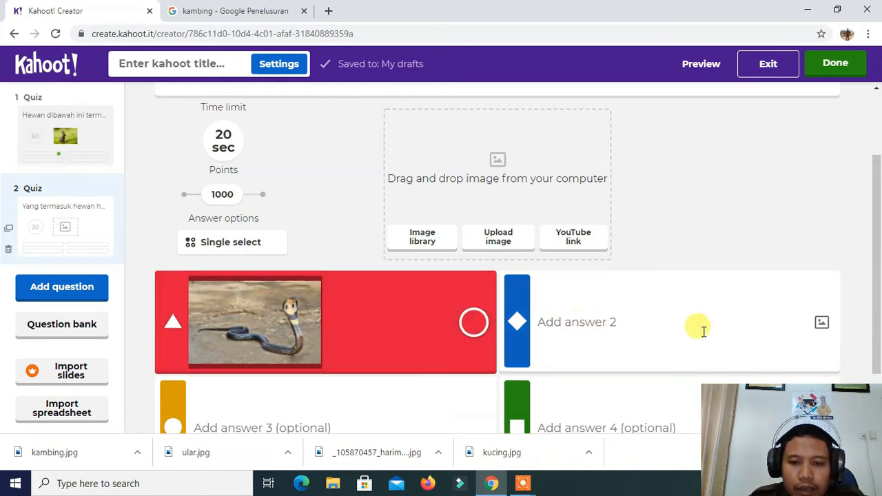
Upload the "kambing" picture from Downloads as the image for answer 2
left_click(821, 324)
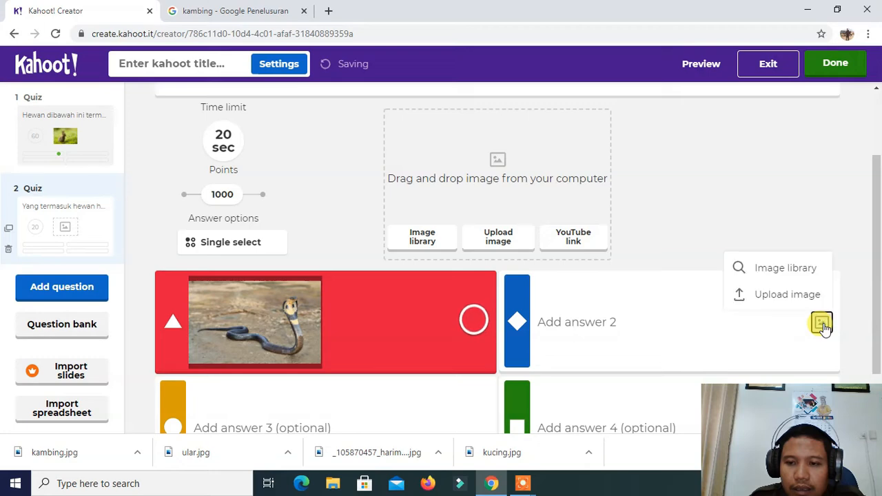
left_click(796, 298)
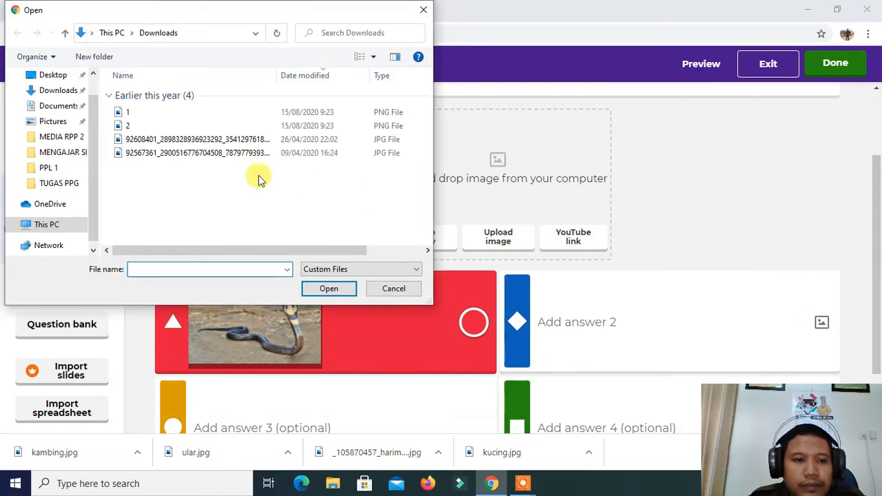
left_click(163, 114)
left_click(329, 288)
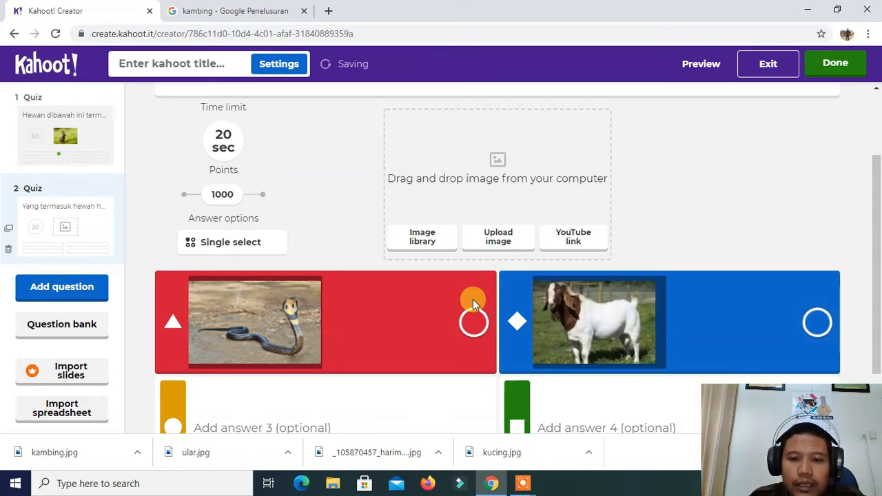
Upload the tiger picture "_105870457_harimau01" from Downloads as the image for answer 3
scroll(472, 299, "down", 2)
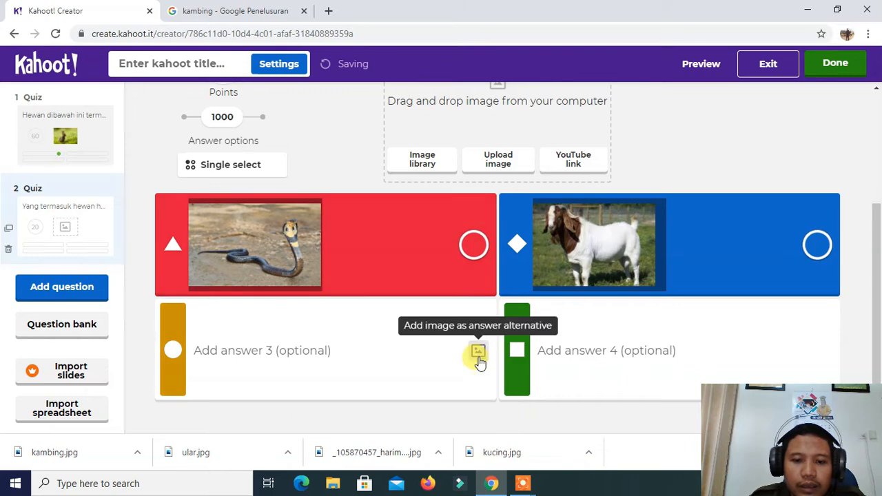
left_click(479, 352)
left_click(453, 330)
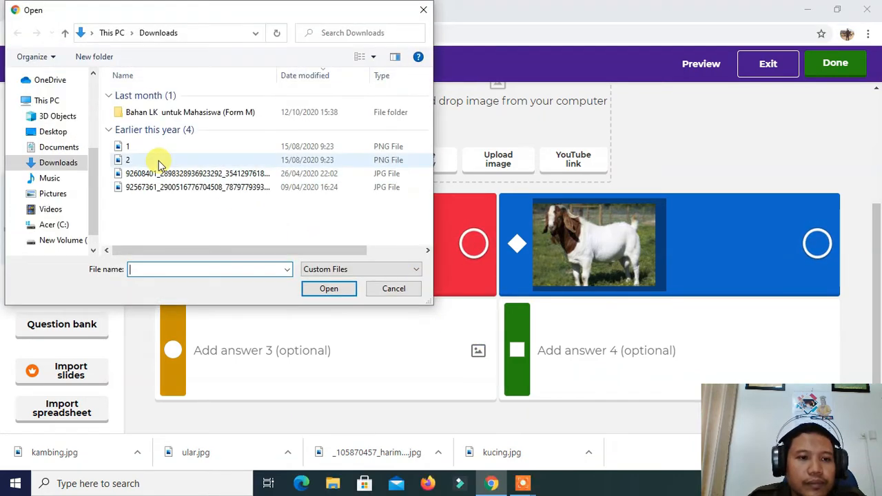
left_click(170, 140)
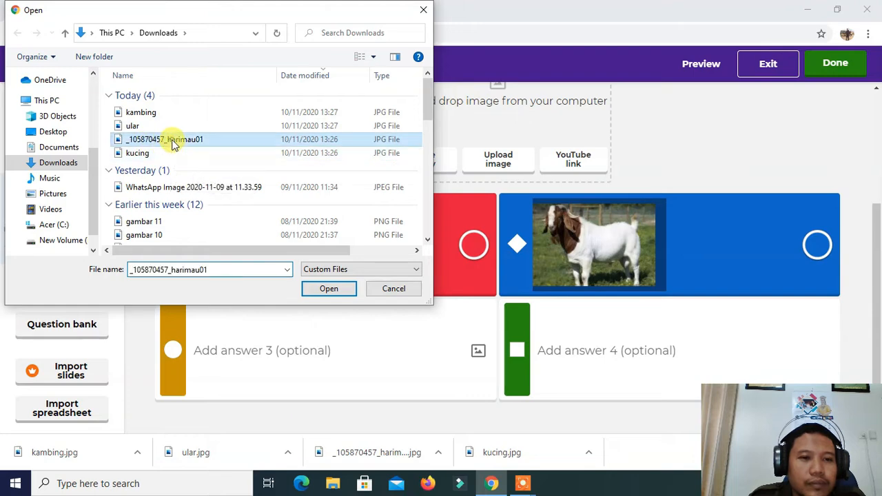
left_click(328, 289)
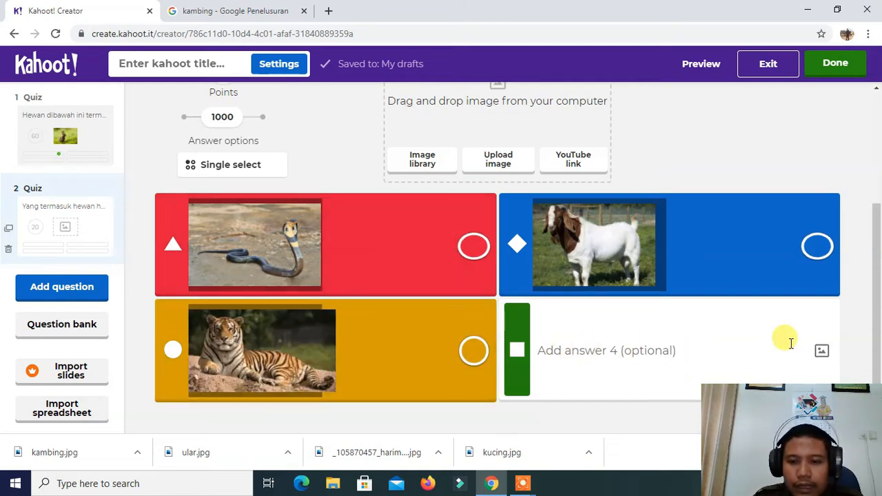
Upload the "kucing" picture from Downloads as the image for answer 4
left_click(821, 350)
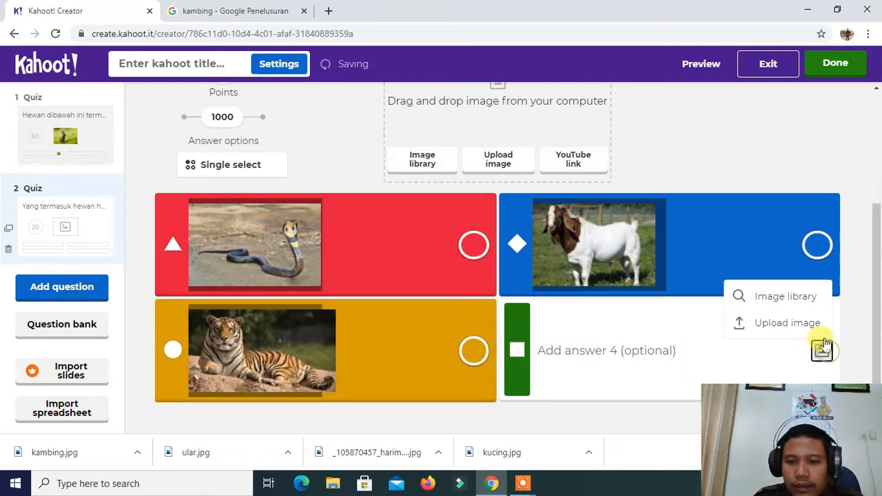
left_click(767, 326)
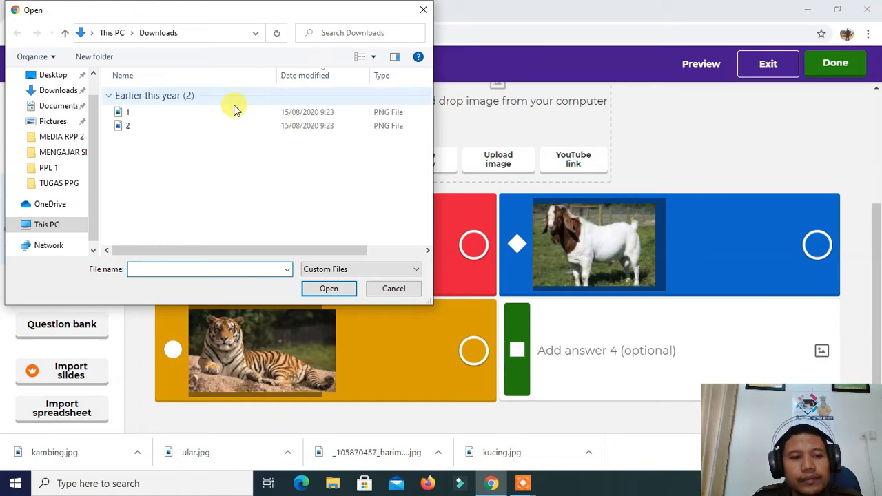
left_click(168, 158)
left_click(334, 289)
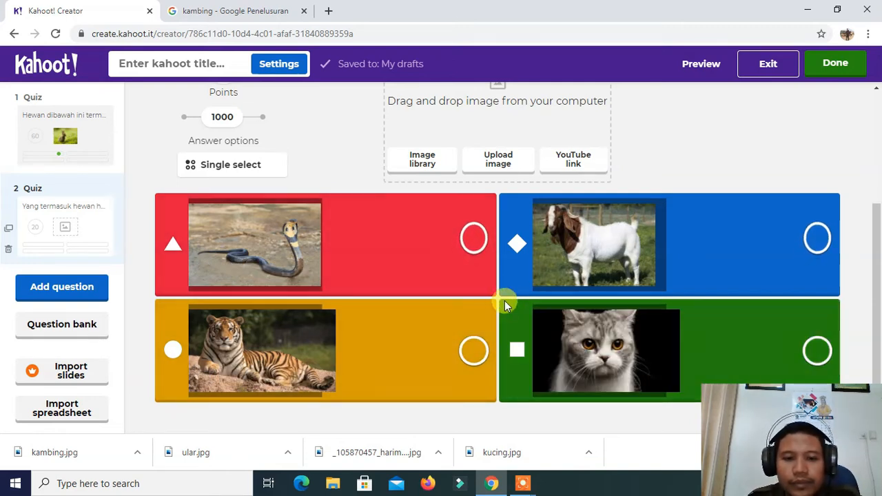
Mark the goat picture in answer 2 as the correct answer to the herbivore question
scroll(409, 295, "up", 3)
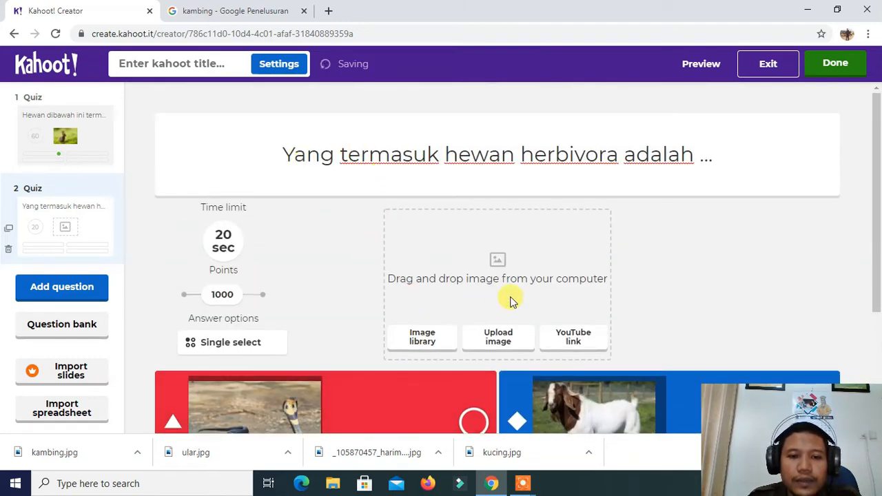
scroll(651, 236, "down", 2)
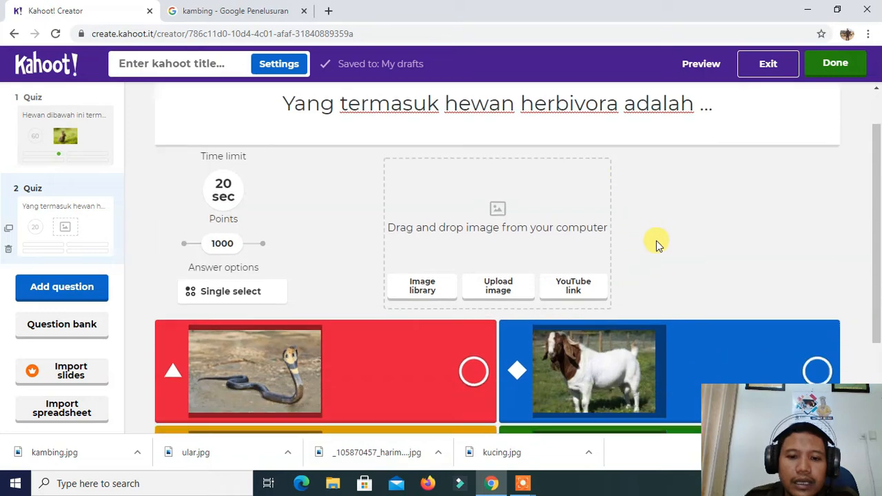
scroll(657, 241, "up", 2)
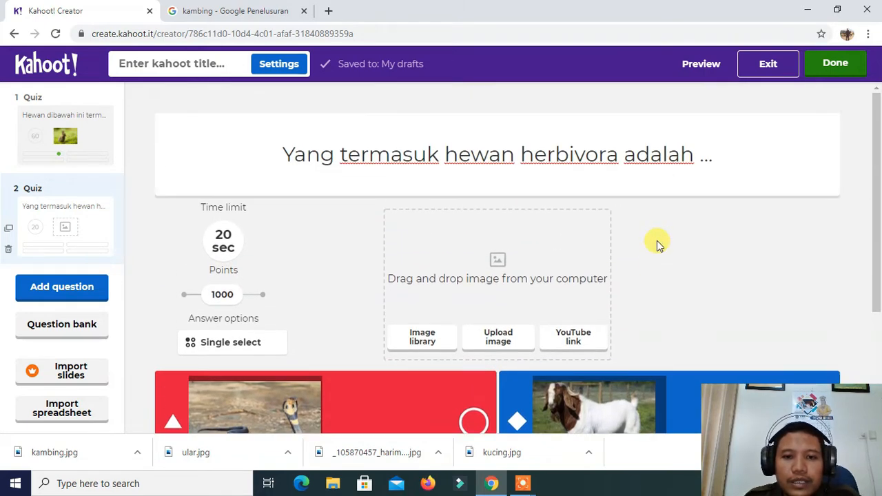
scroll(656, 241, "down", 3)
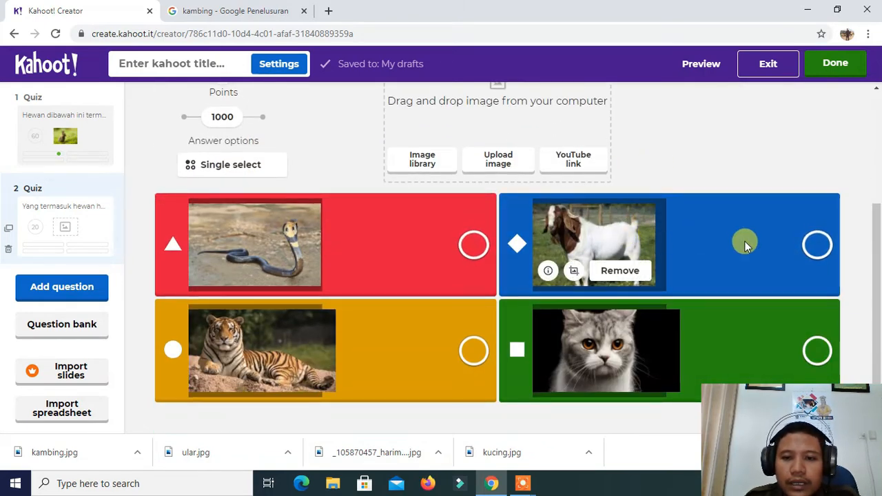
left_click(817, 246)
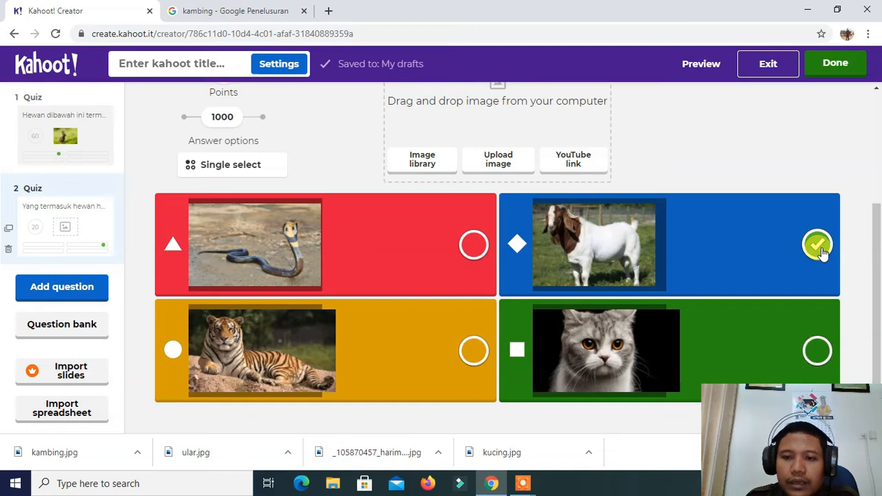
scroll(303, 191, "up", 3)
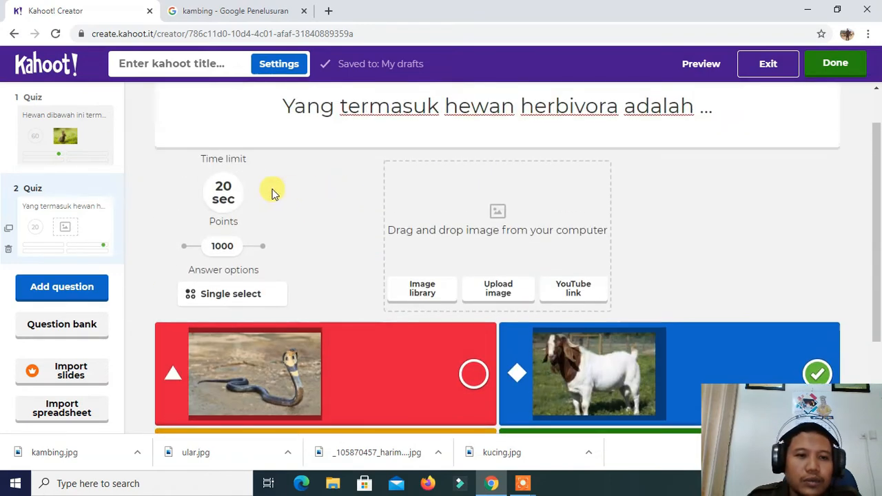
Set the herbivore question's time limit to 60 seconds and check its answers
left_click(222, 205)
left_click(222, 240)
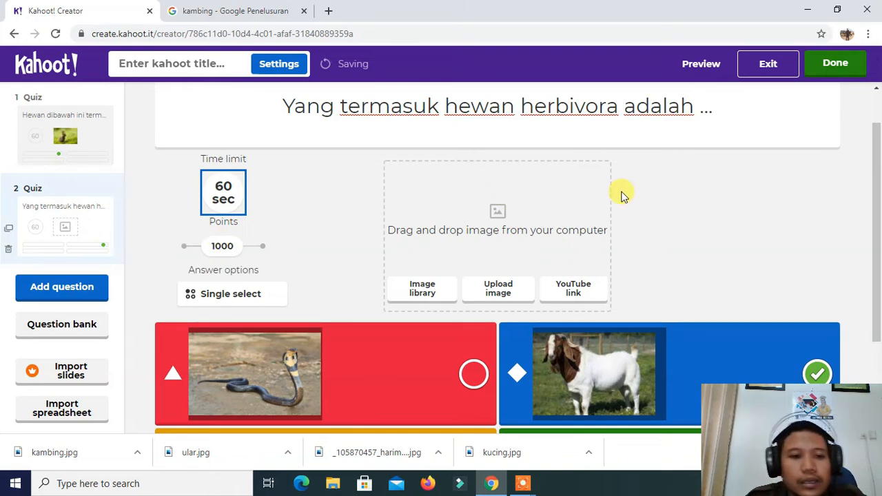
scroll(622, 196, "down", 2)
scroll(622, 197, "up", 1)
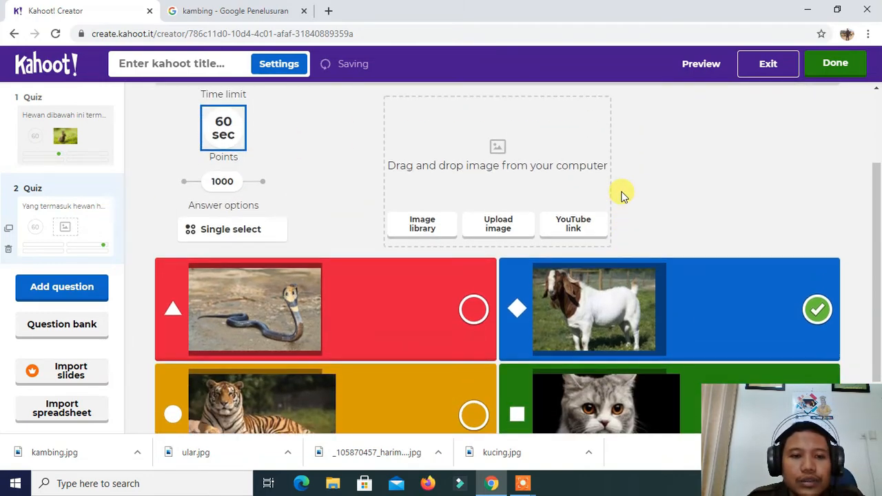
scroll(622, 196, "down", 1)
scroll(622, 192, "up", 2)
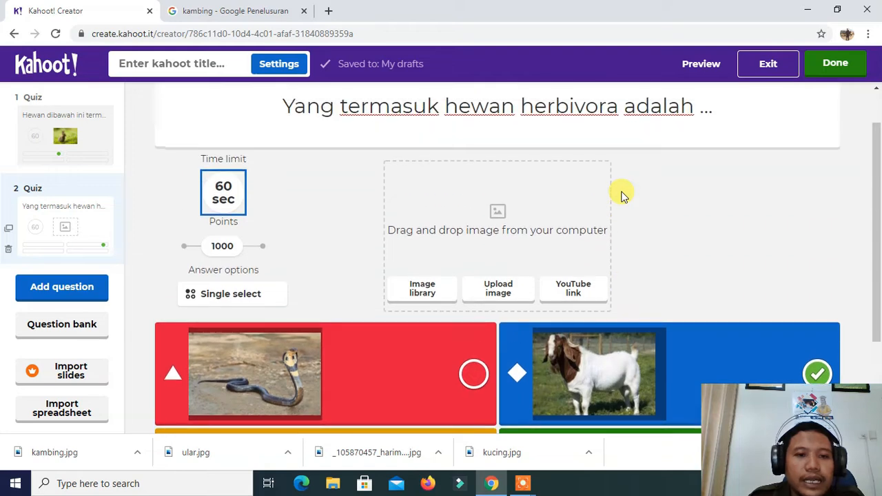
scroll(622, 193, "down", 2)
Add a third question of the Quiz type and start editing its question text
left_click(70, 288)
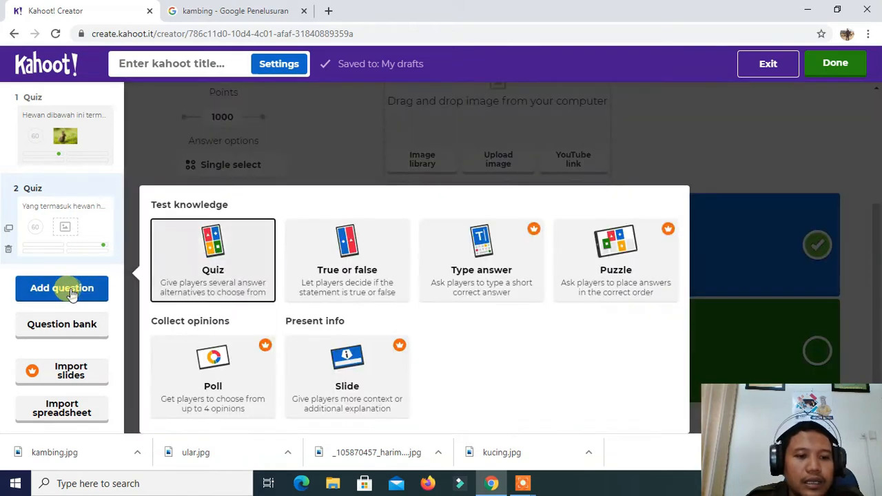
left_click(213, 271)
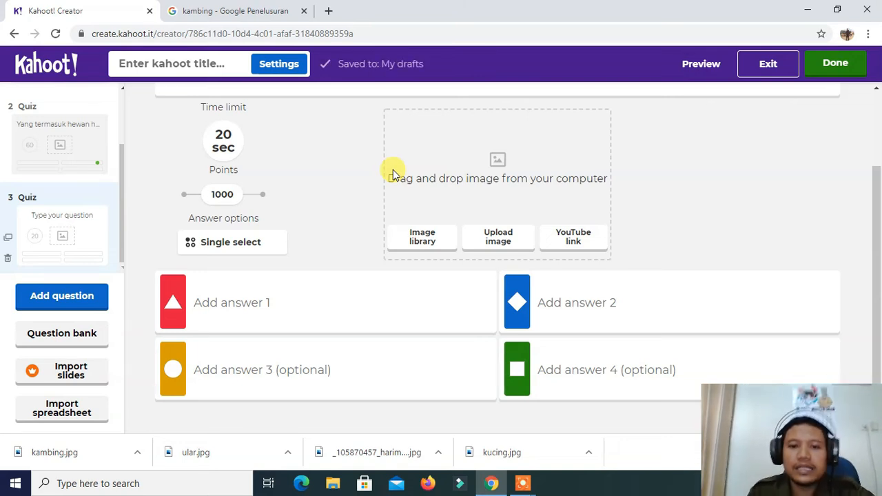
scroll(586, 172, "up", 2)
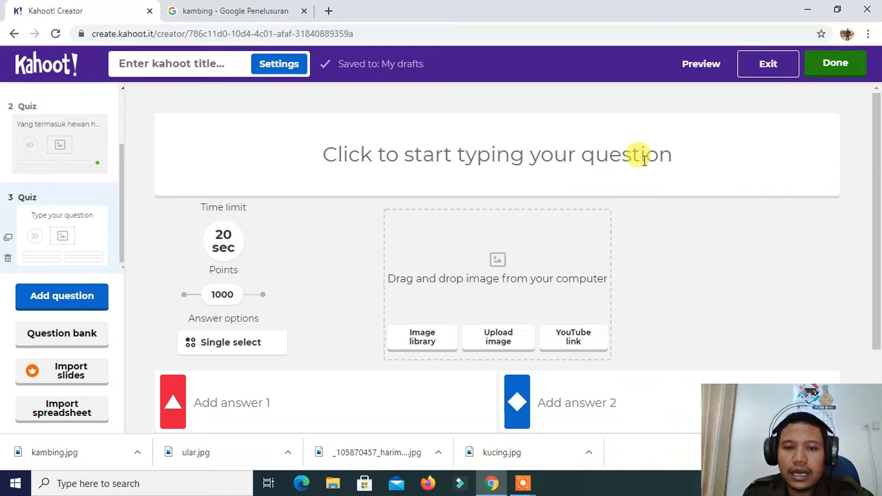
left_click(520, 158)
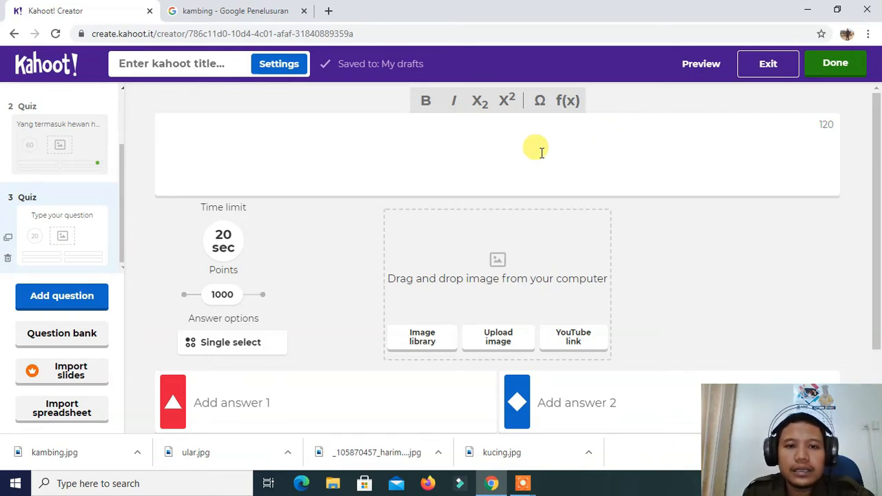
Switch to Google Images and replace the previous search with "soal cerita"
left_click(226, 12)
left_click(252, 62)
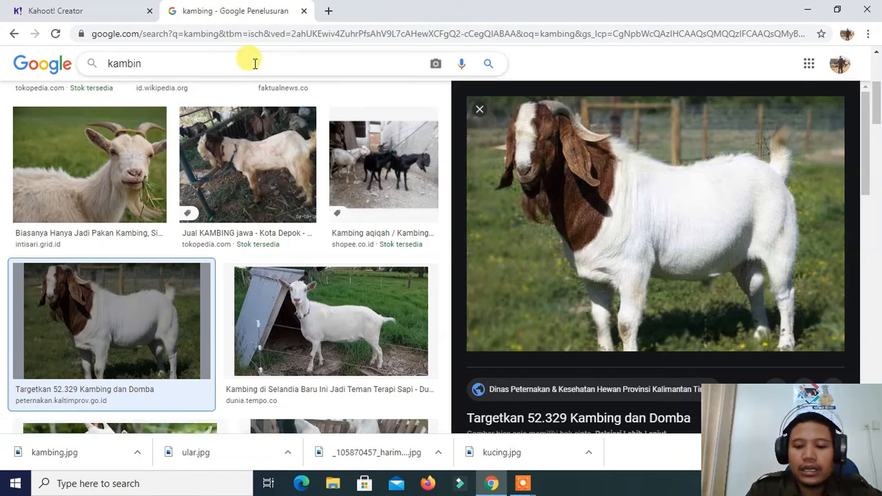
key("BackSpace")
key("BackSpace")
key("BackSpace")
key("BackSpace")
key("BackSpace")
key("BackSpace")
type("soa")
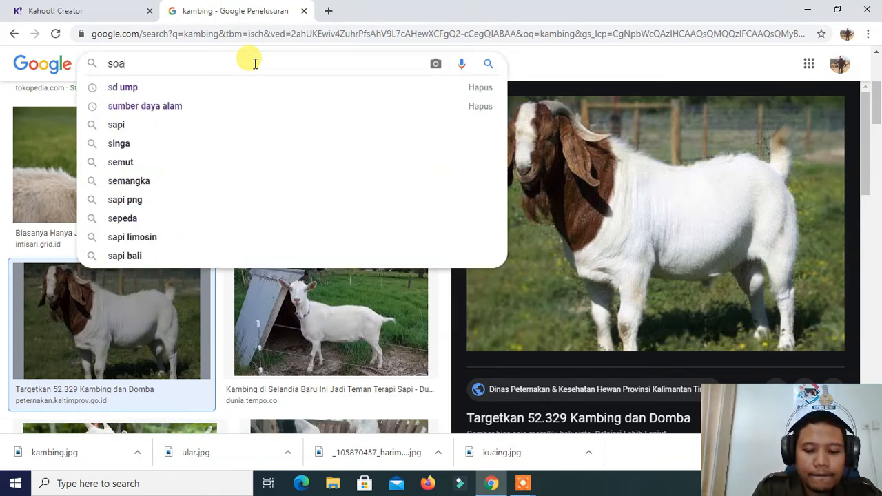
type("l ceri")
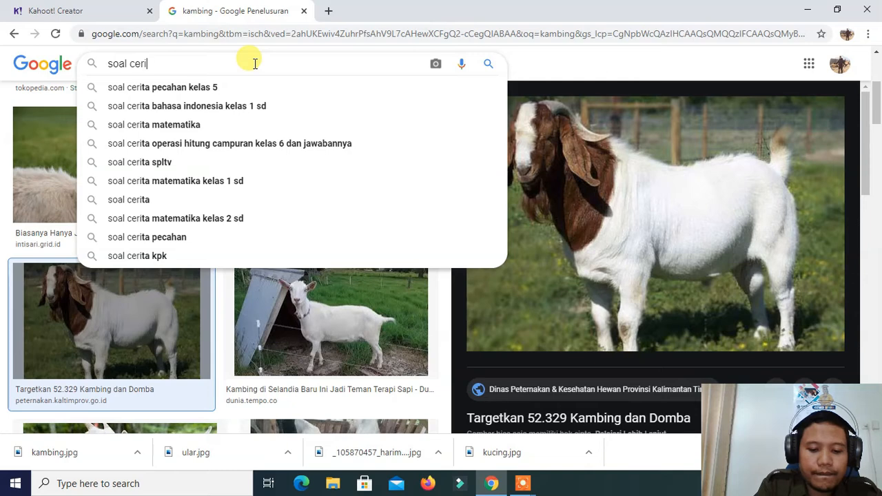
key("Return")
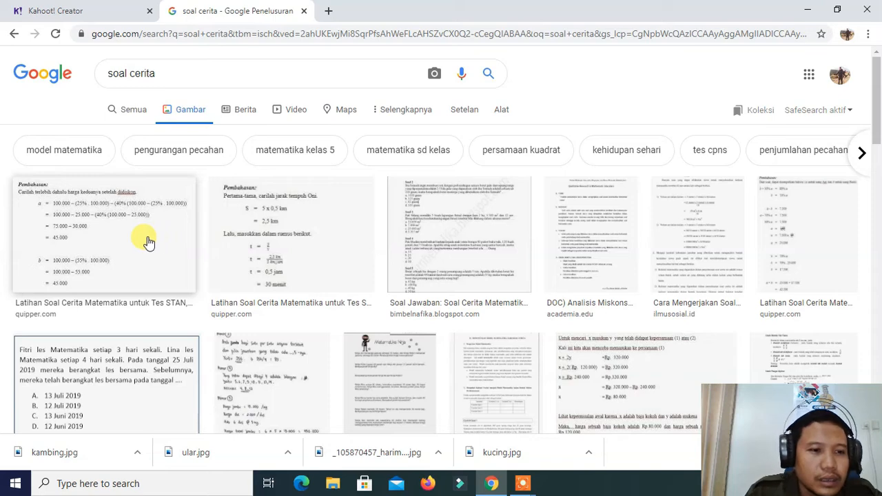
Preview the idschool "Soal Cerita KPK - Tanggal Bersama" picture and open its image options
scroll(149, 241, "down", 2)
left_click(146, 257)
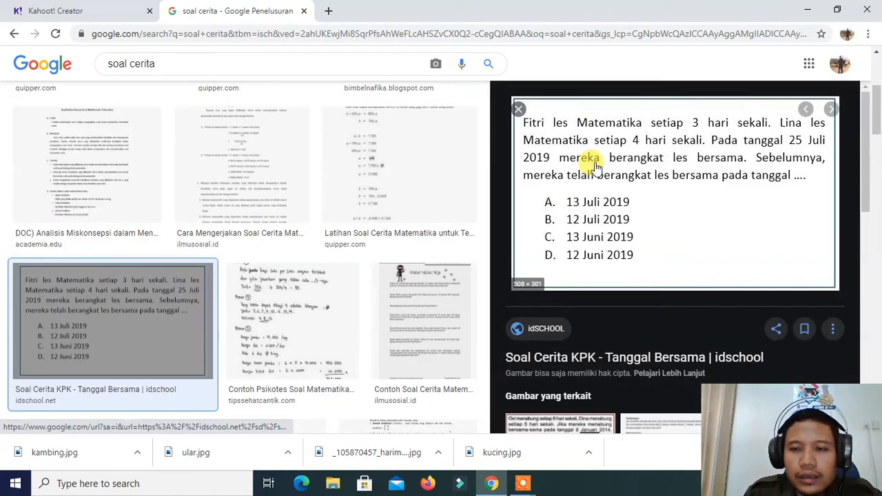
right_click(599, 152)
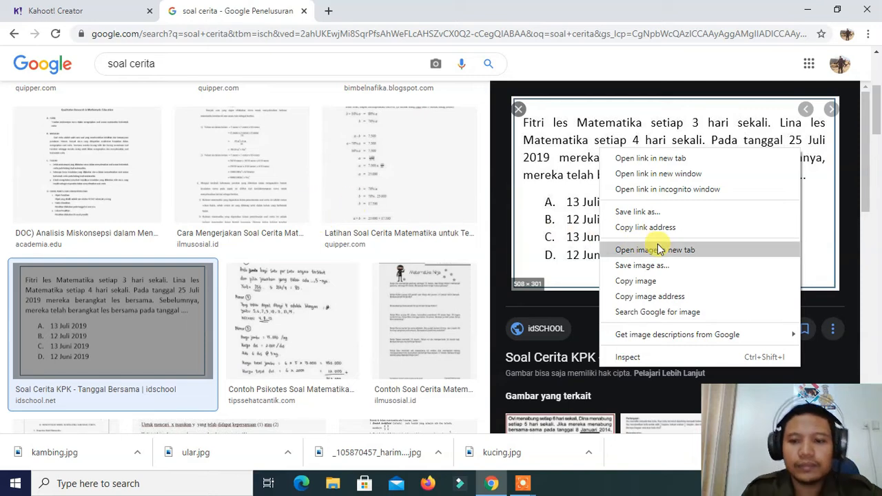
Search Google for "cerita lucu", show all web results and open the bola.com article "10 Cerita Lucu Pendek"
left_click(281, 63)
key("BackSpace")
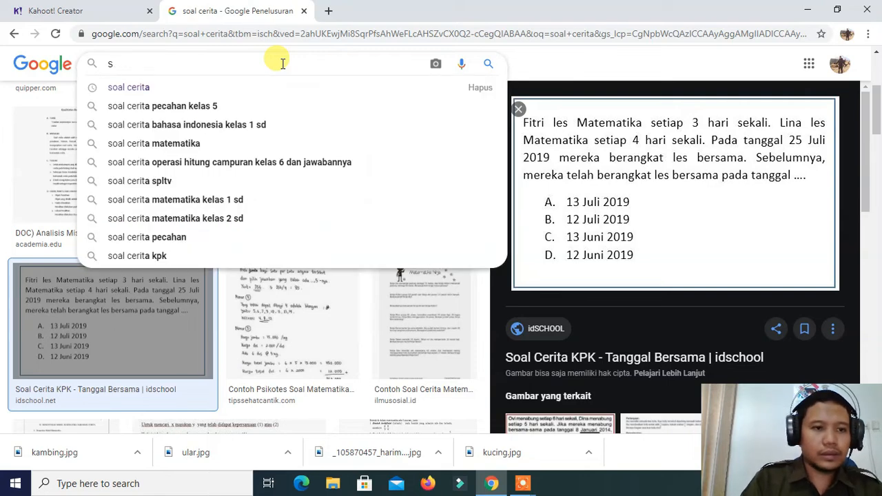
key("BackSpace")
key("BackSpace")
type("cerita")
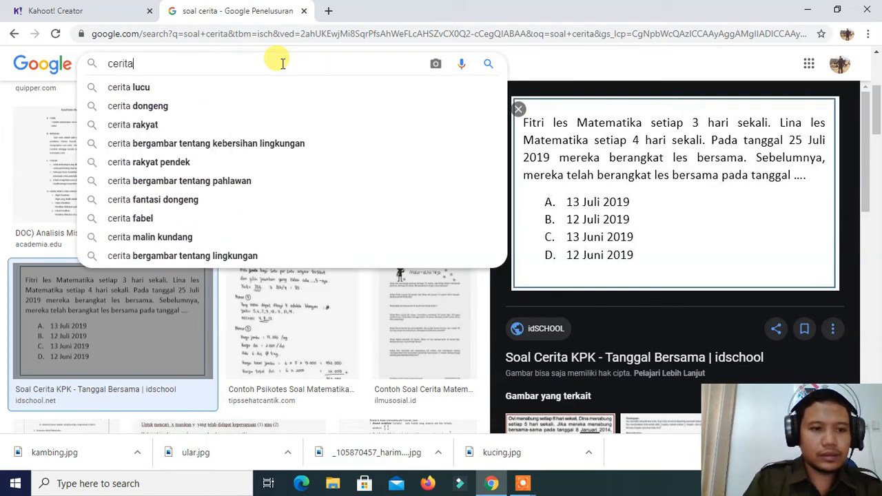
left_click(262, 92)
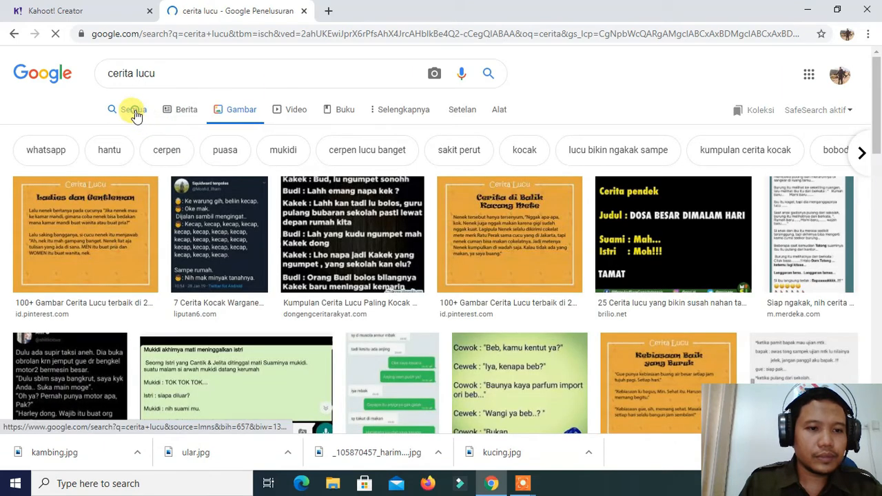
left_click(135, 114)
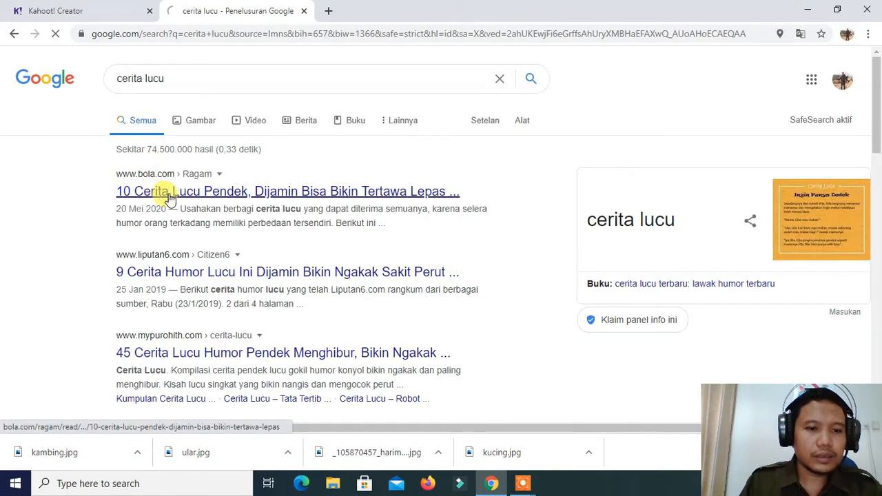
left_click(165, 194)
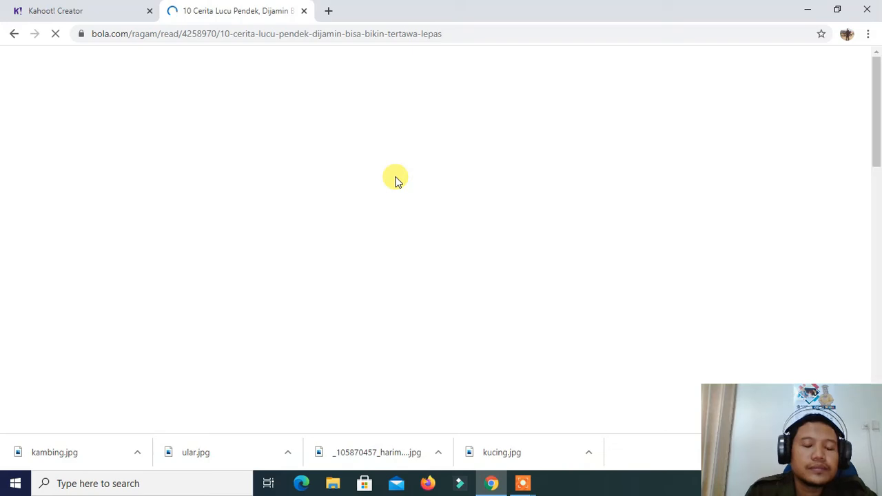
Copy the article's first five paragraphs, from "Membaca cerita lucu" to "maupun Facebook."
scroll(393, 186, "down", 9)
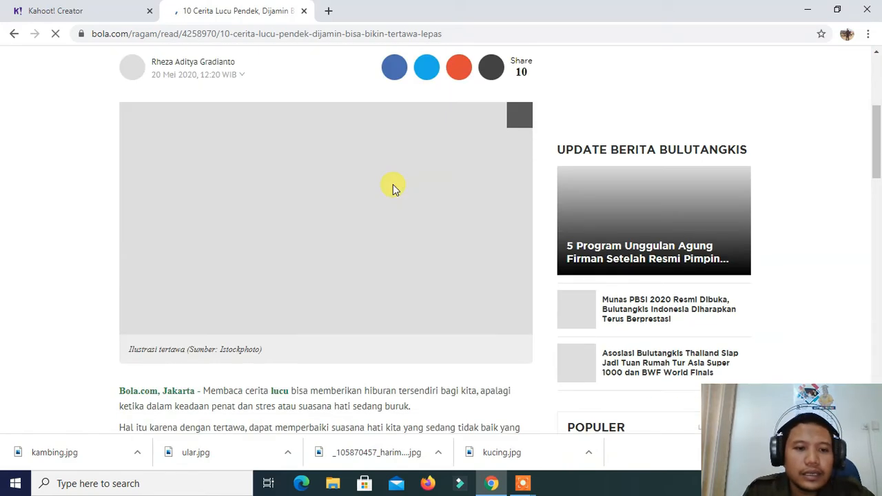
scroll(204, 116, "down", 3)
scroll(218, 140, "up", 4)
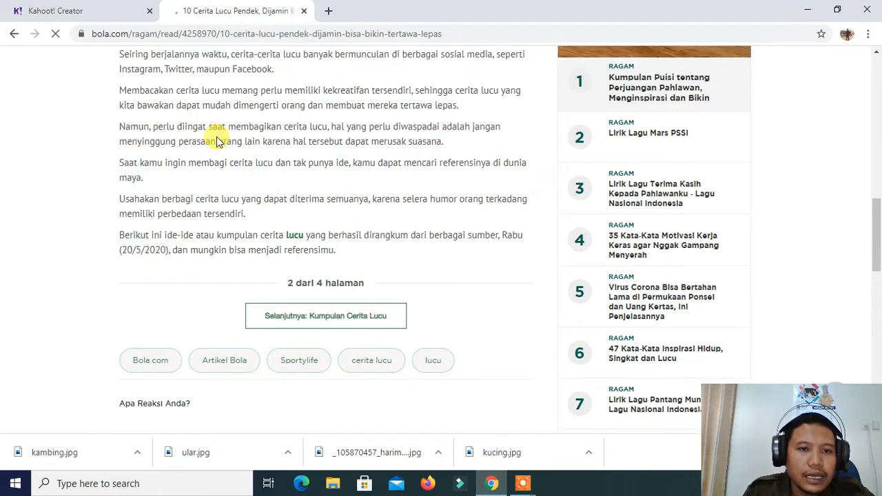
left_click_drag(198, 132, 457, 303)
right_click(295, 170)
left_click(404, 188)
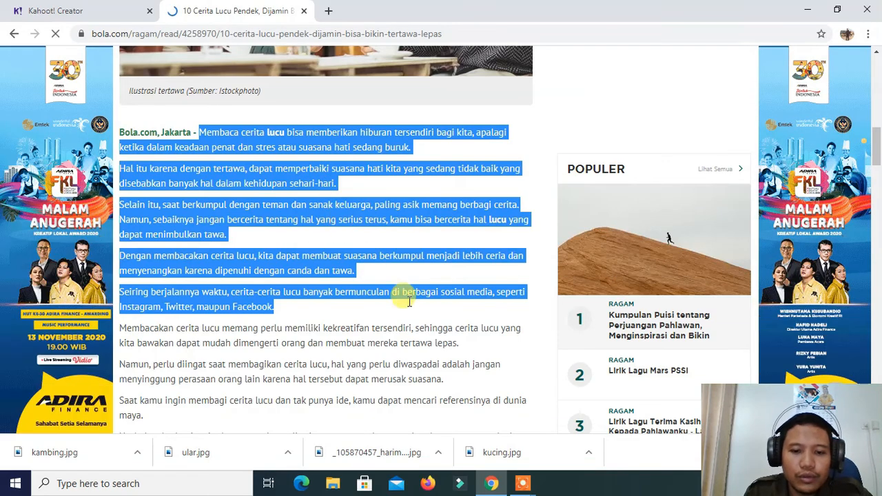
Launch Microsoft Word 2010, allow the bola.com notification request meanwhile, and switch to the Word window
left_click(67, 485)
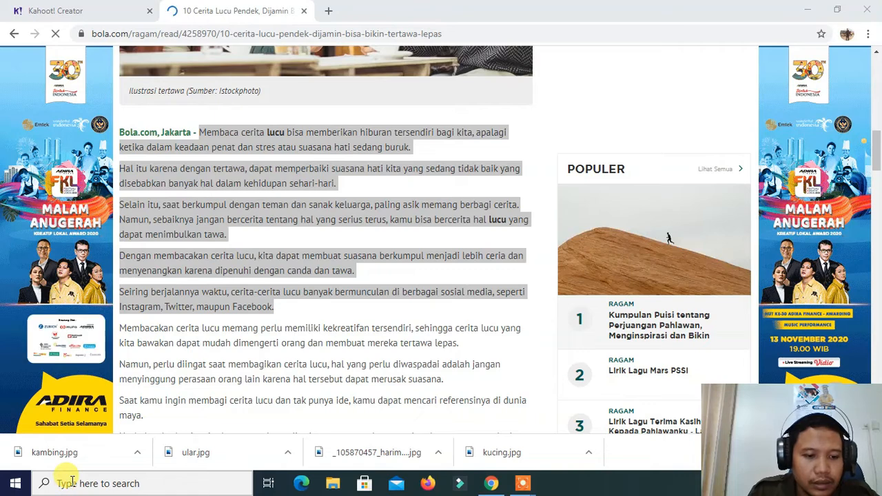
left_click(69, 483)
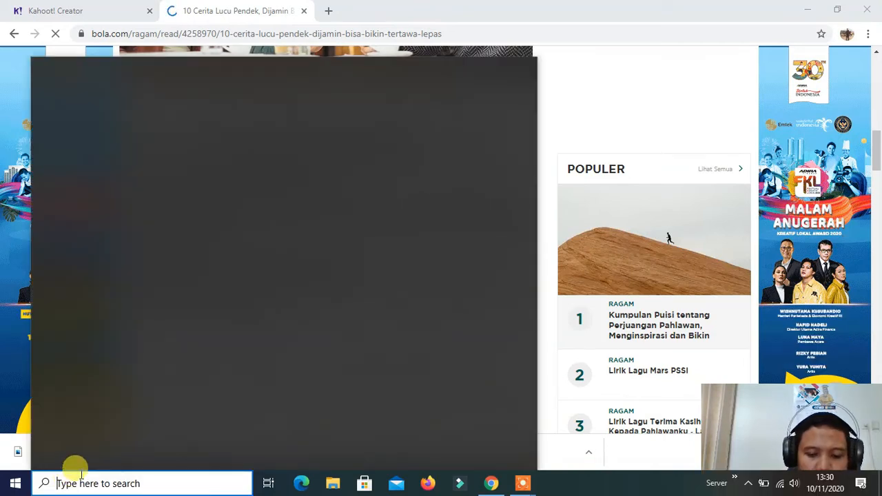
type("word")
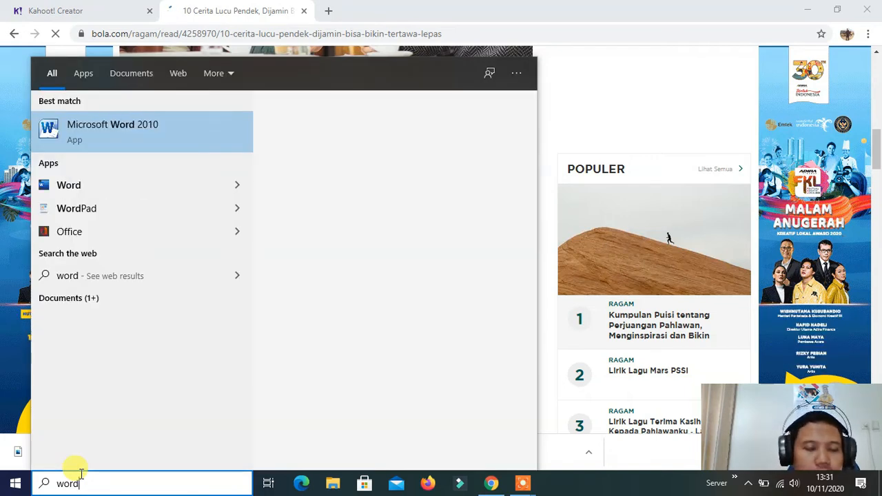
left_click(174, 137)
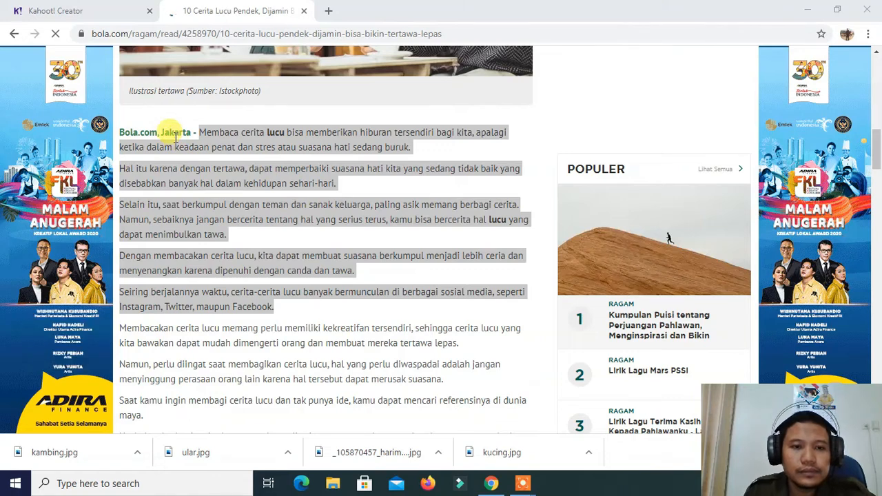
scroll(175, 138, "down", 2)
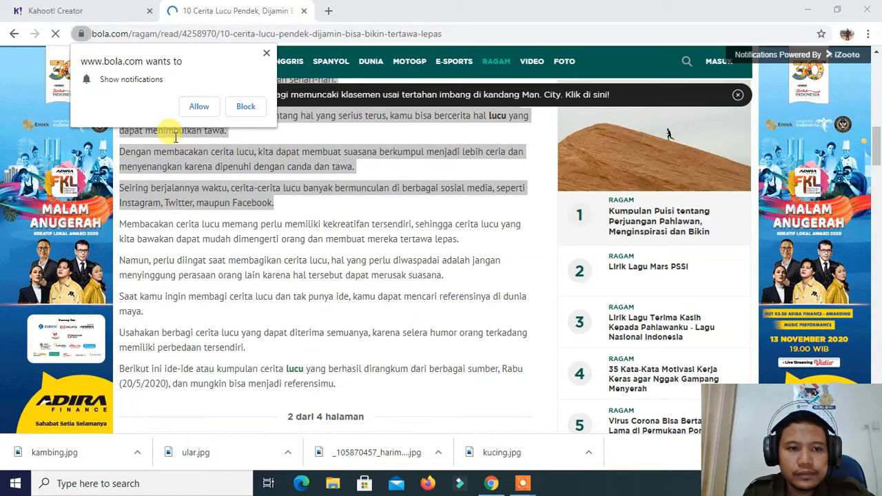
left_click(209, 107)
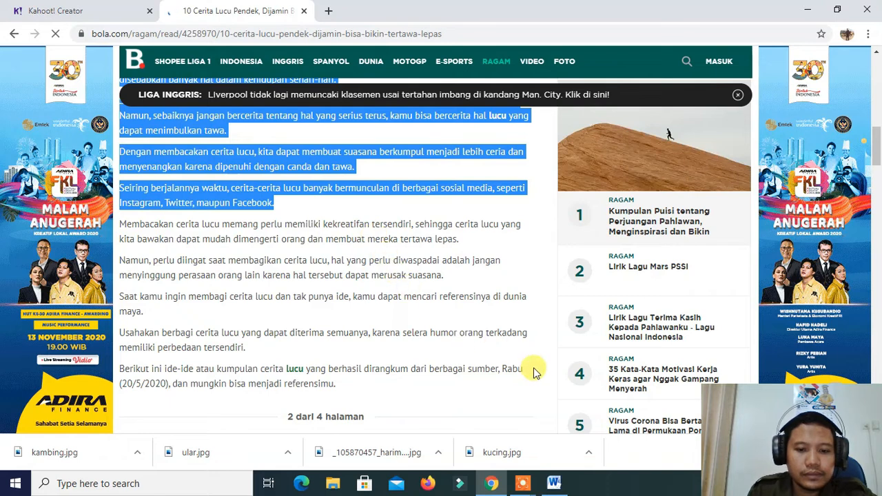
left_click(554, 483)
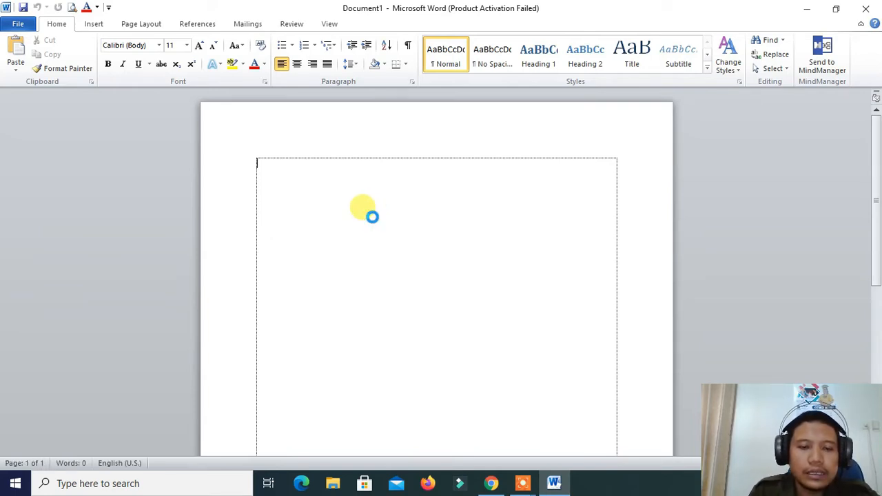
Paste the copied story paragraphs into the blank document and close the Microsoft Office Activation Wizard
key("ctrl+v")
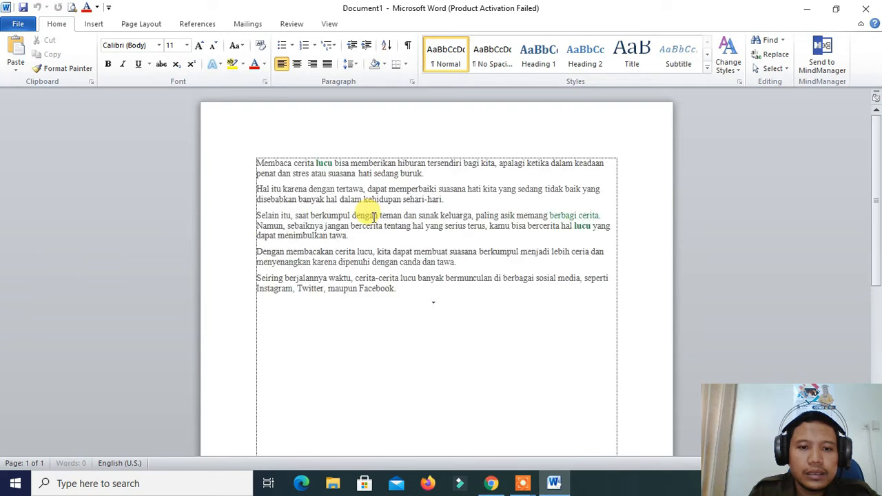
left_click(259, 164)
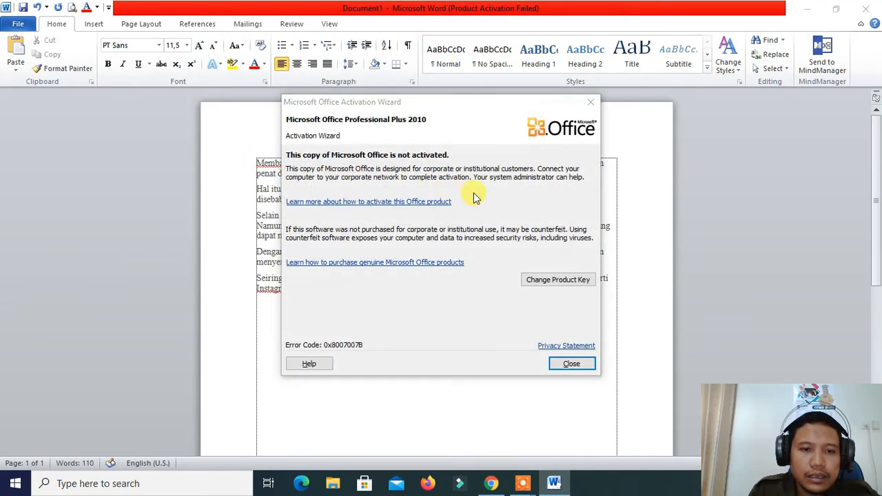
left_click(563, 365)
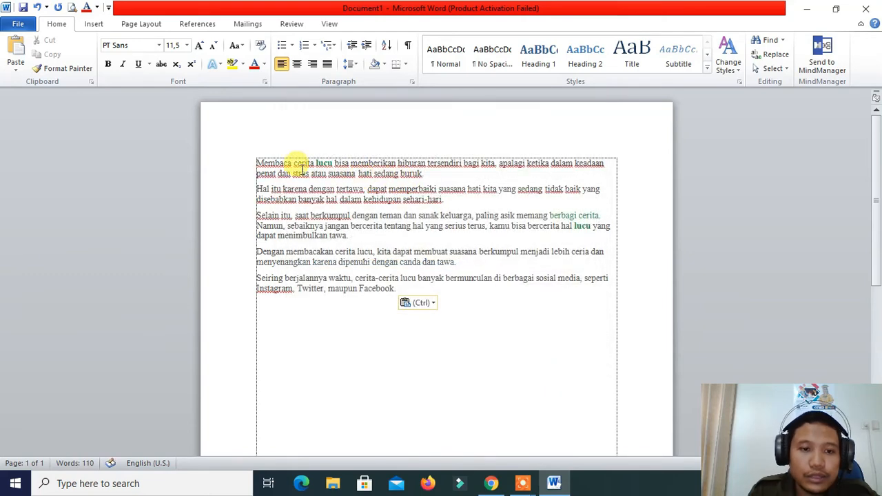
Justify all the pasted paragraphs and enlarge their font size to 18.5
left_click_drag(252, 157, 496, 288)
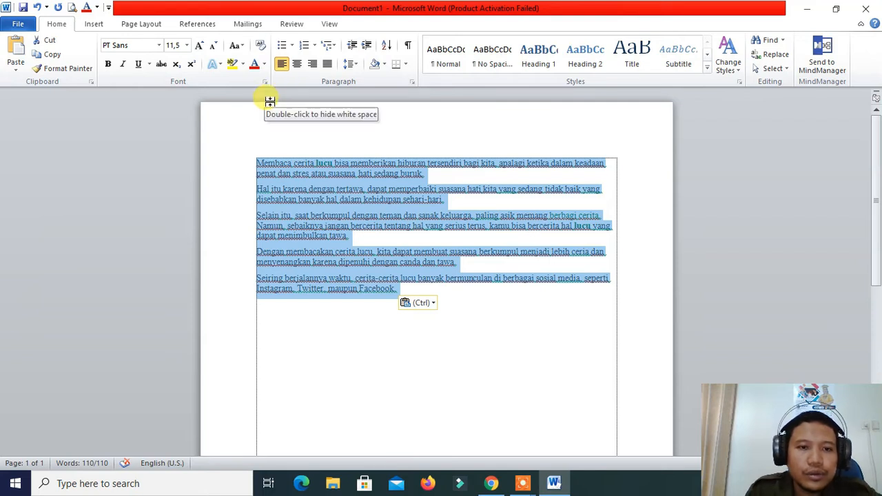
left_click(328, 64)
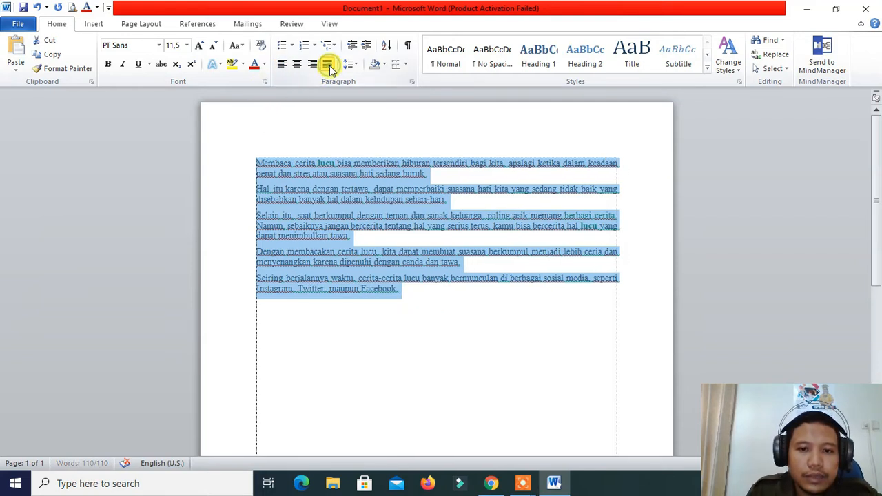
left_click(199, 46)
left_click(198, 46)
left_click(198, 46)
left_click(199, 46)
left_click(199, 45)
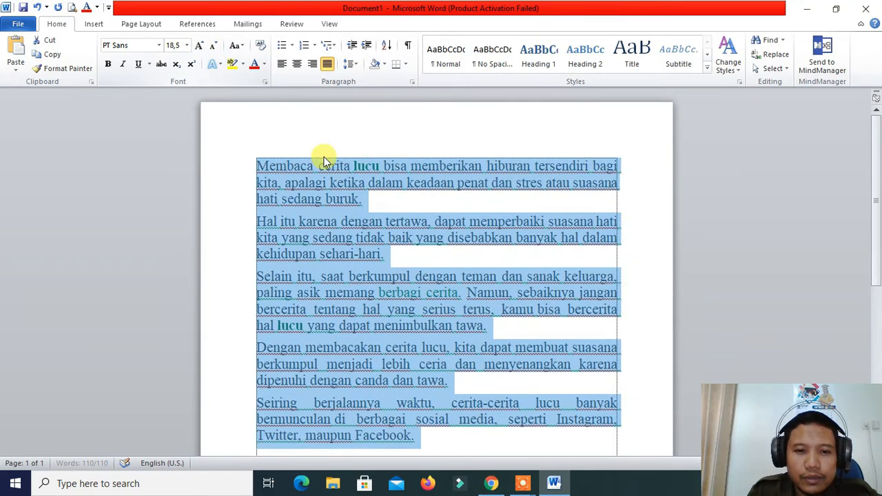
left_click(457, 253)
scroll(539, 257, "down", 1)
scroll(539, 258, "up", 1)
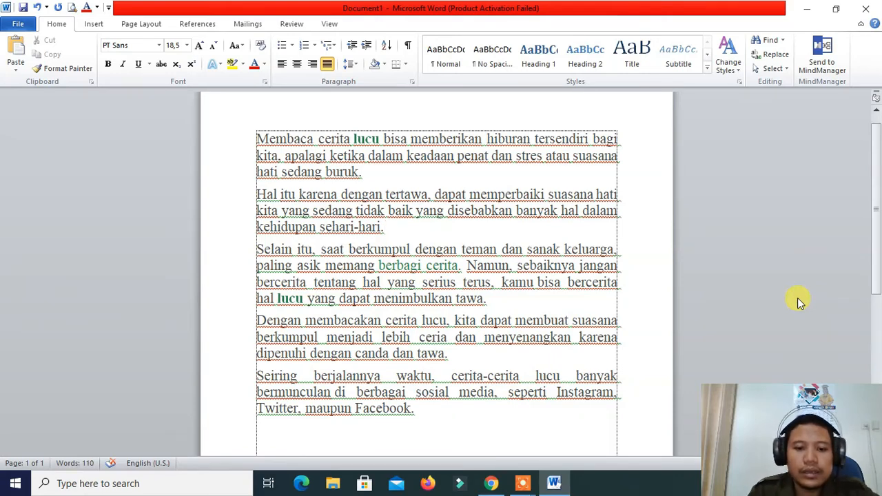
Launch Paint and paste the captured screenshot of the Word document onto the canvas
left_click(115, 483)
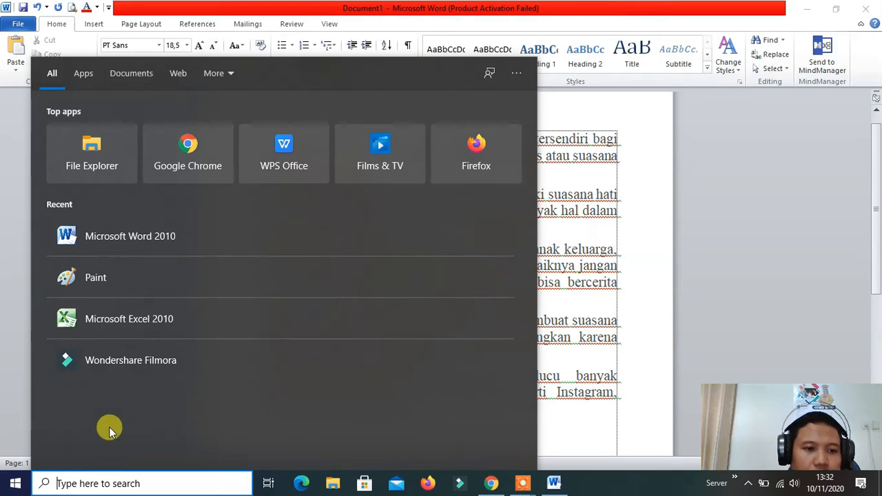
left_click(126, 279)
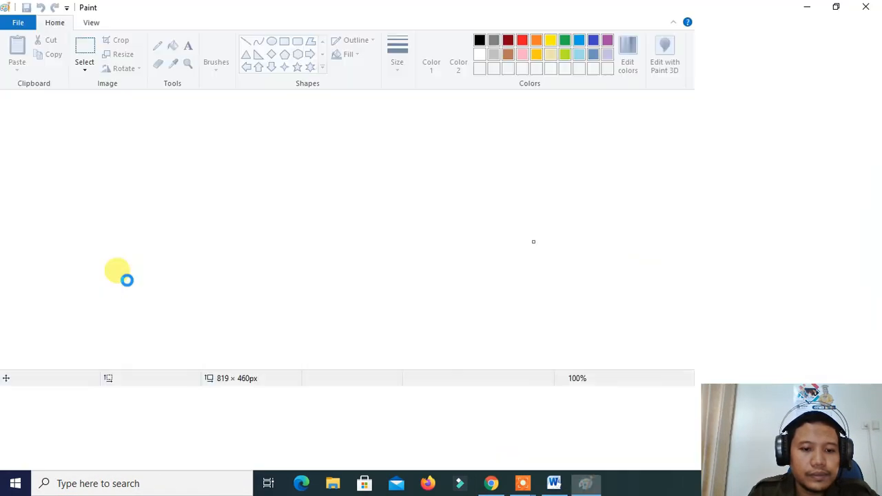
key("ctrl+v")
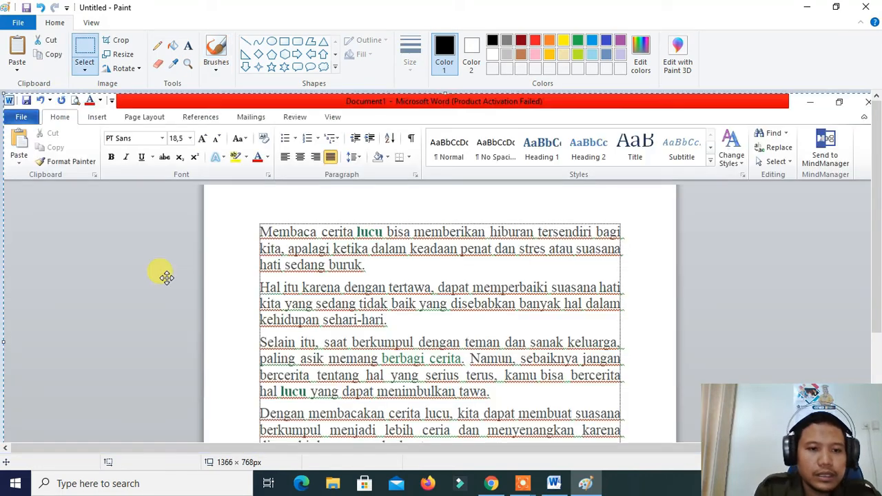
Crop the screenshot to the five story paragraphs, about 609 × 462 px
scroll(384, 303, "down", 2)
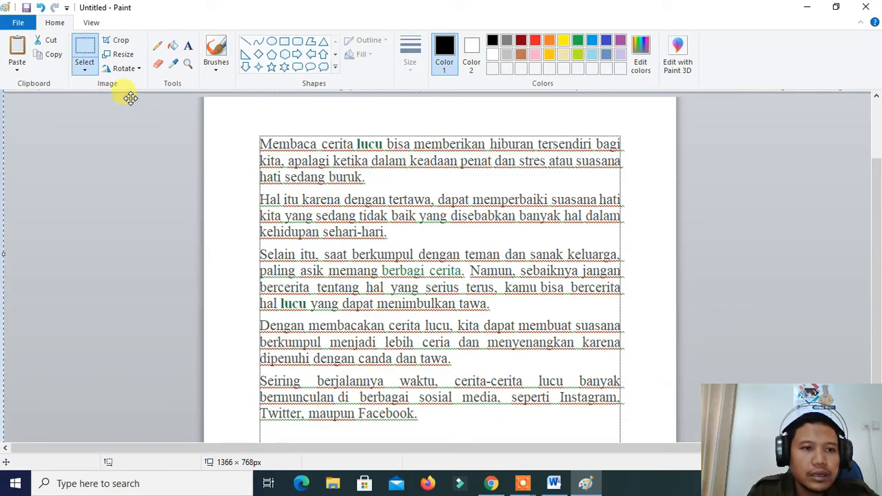
left_click(85, 48)
left_click_drag(247, 130, 639, 427)
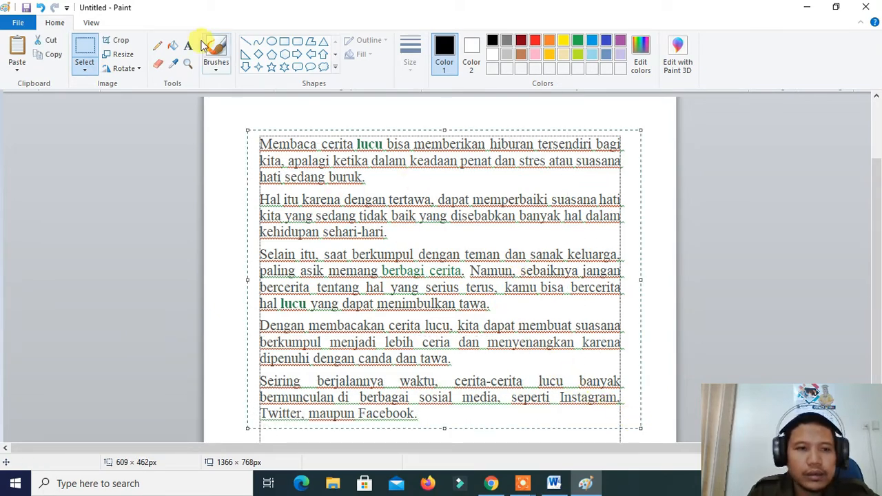
left_click(124, 43)
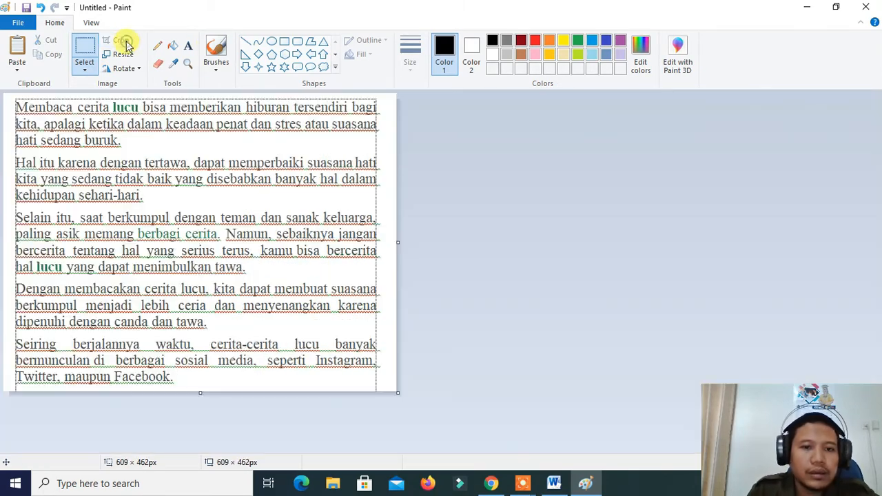
Save the cropped image as a PNG named soal in the Downloads folder
left_click(30, 25)
left_click(64, 102)
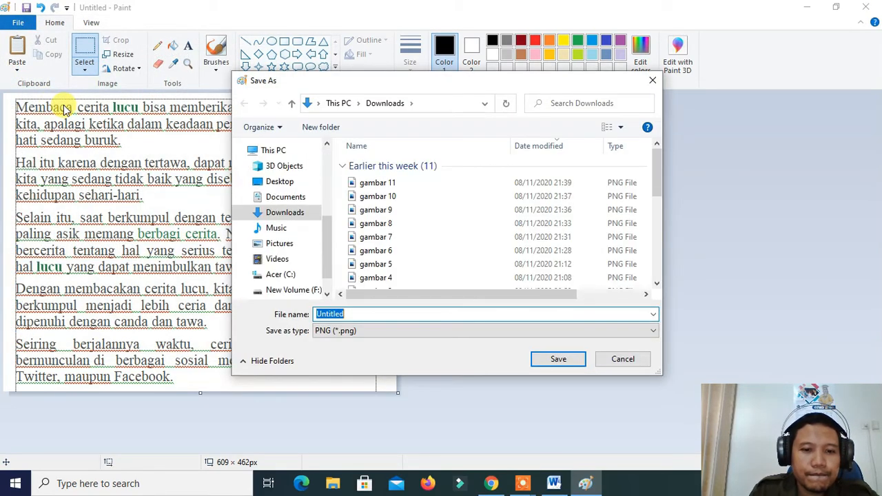
type("soa")
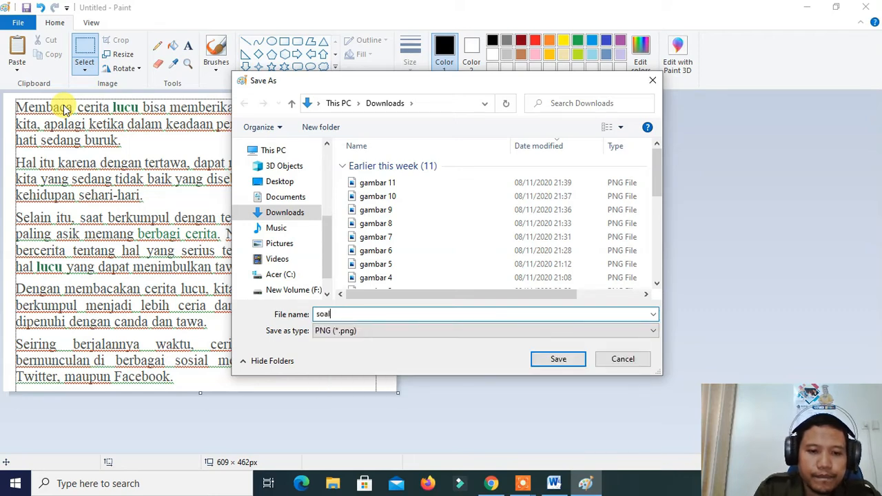
type("l")
key("Return")
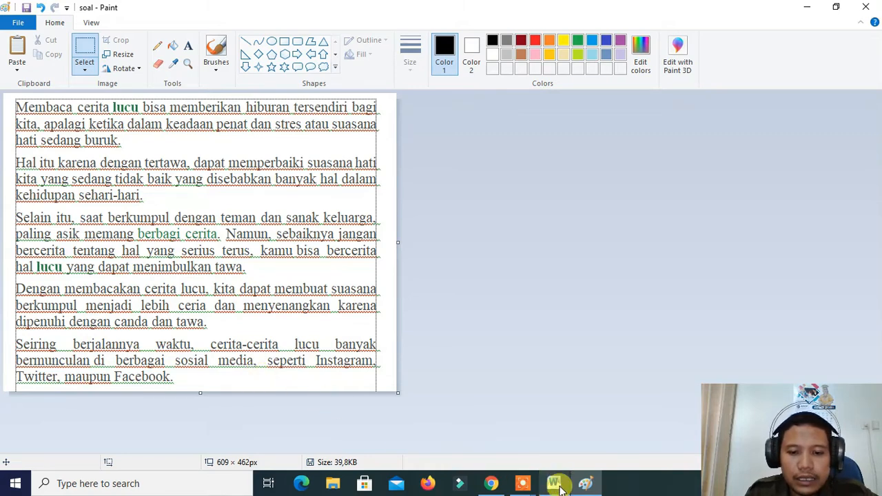
Switch to the Kahoot creator in Chrome and enter "Perhatikan soal dibawah ini !" as the third question's text
left_click(491, 483)
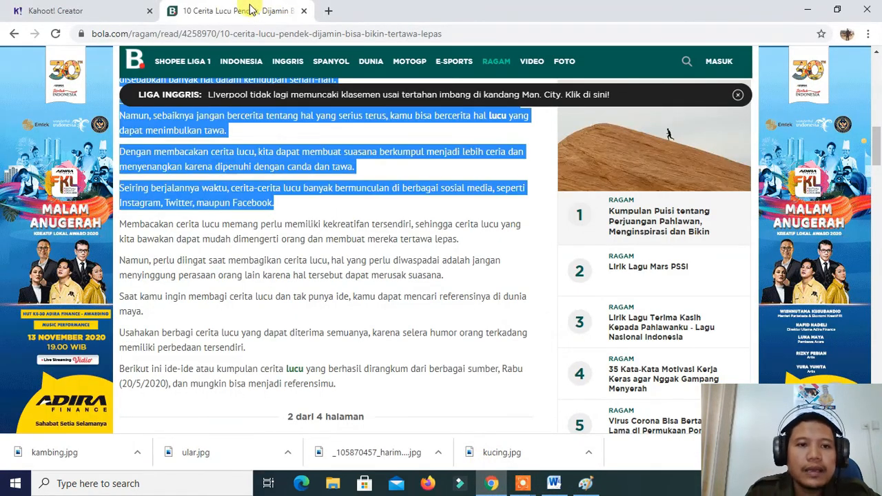
left_click(107, 12)
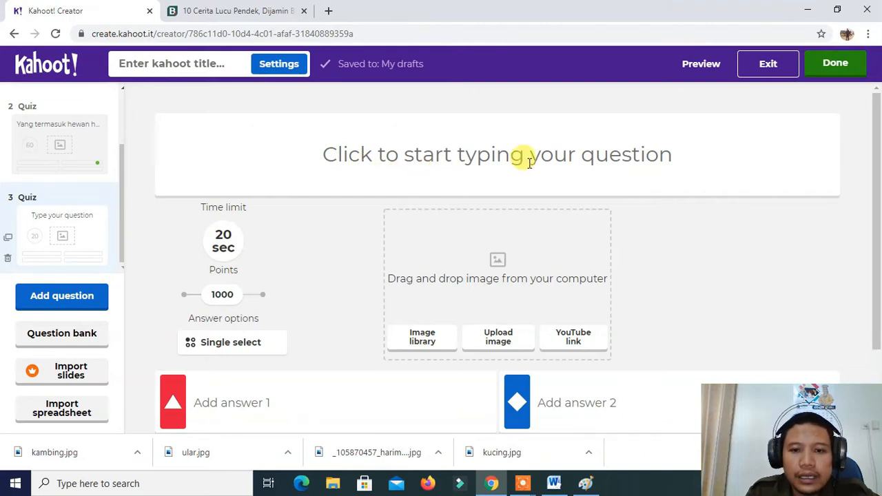
left_click(503, 154)
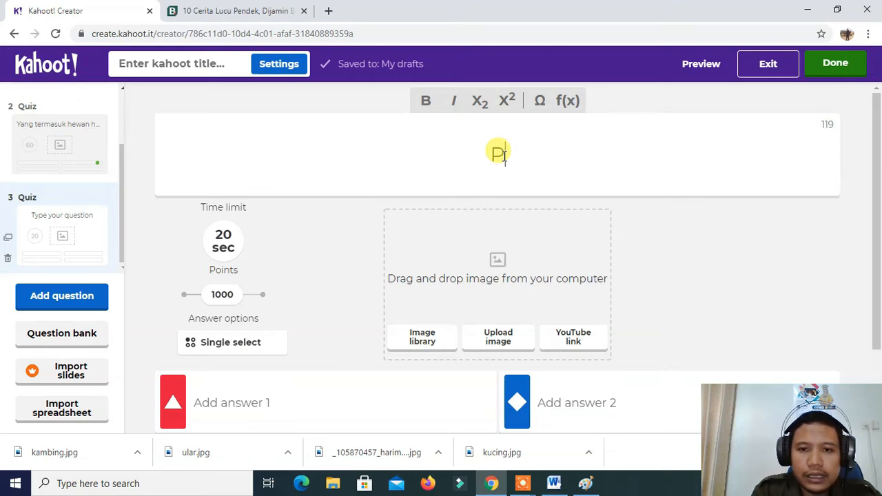
type("Perhatikan soal ")
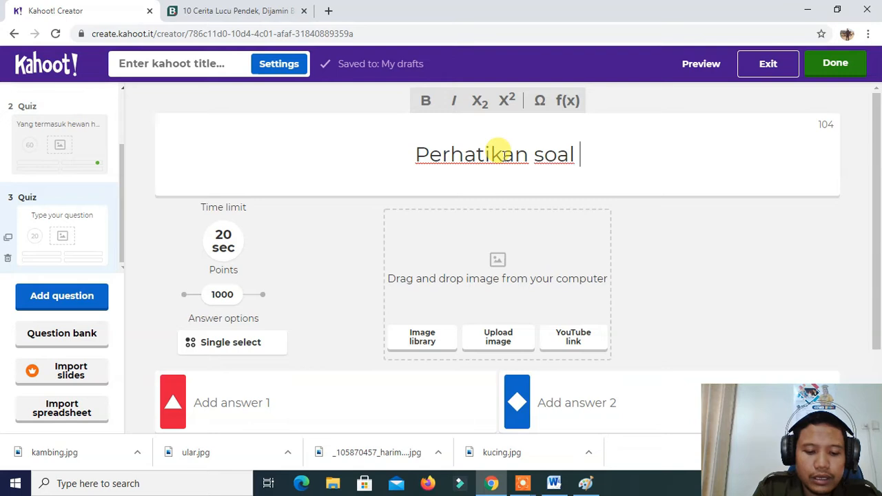
type("dibawah ini")
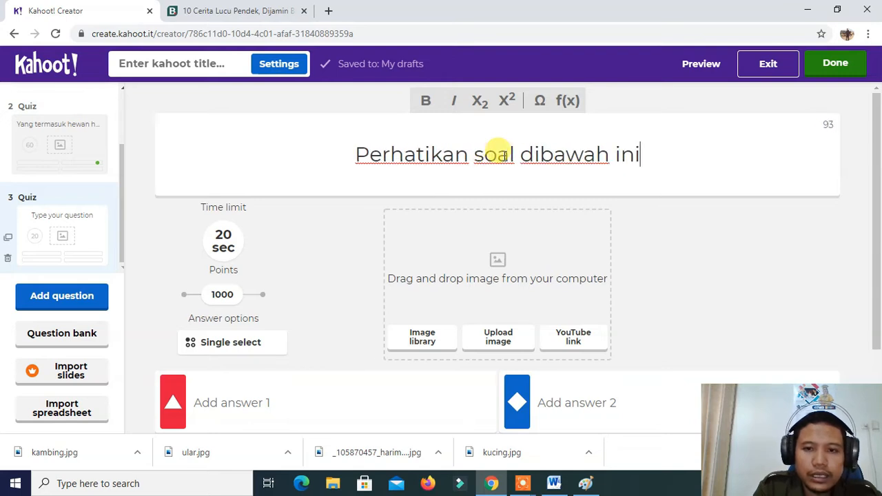
type(" !")
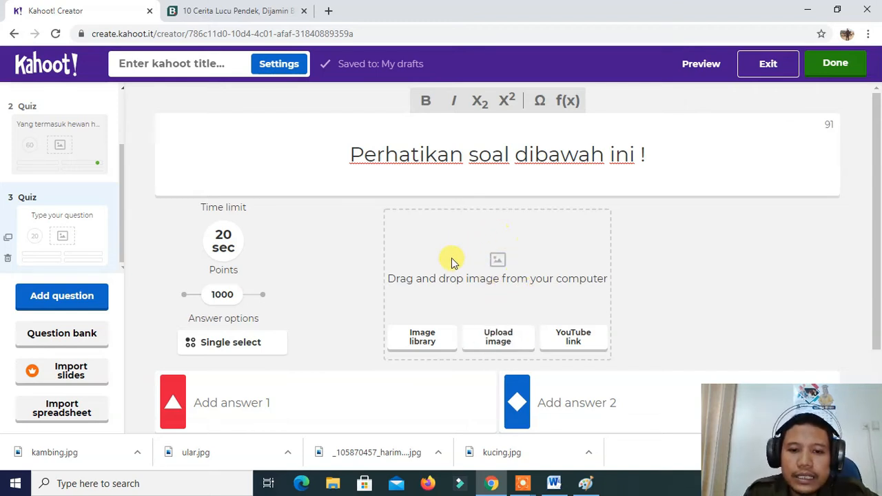
Upload the soal image from Downloads as the third question's picture
left_click(506, 342)
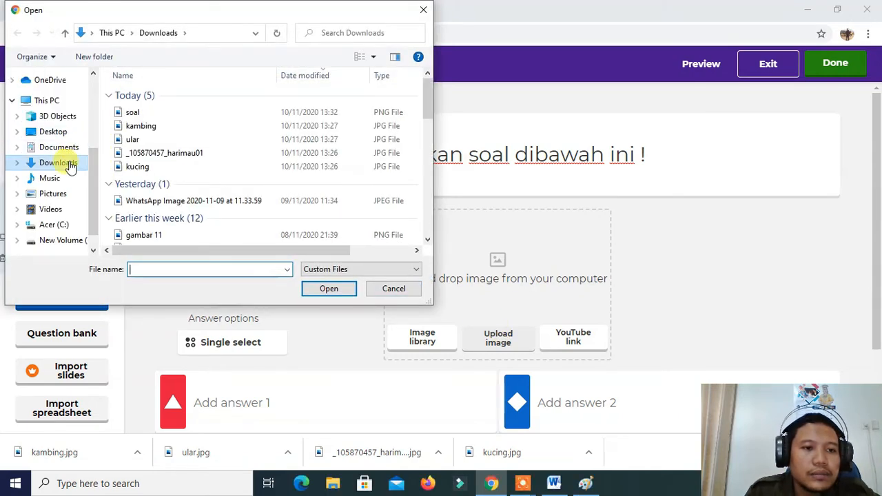
left_click(150, 112)
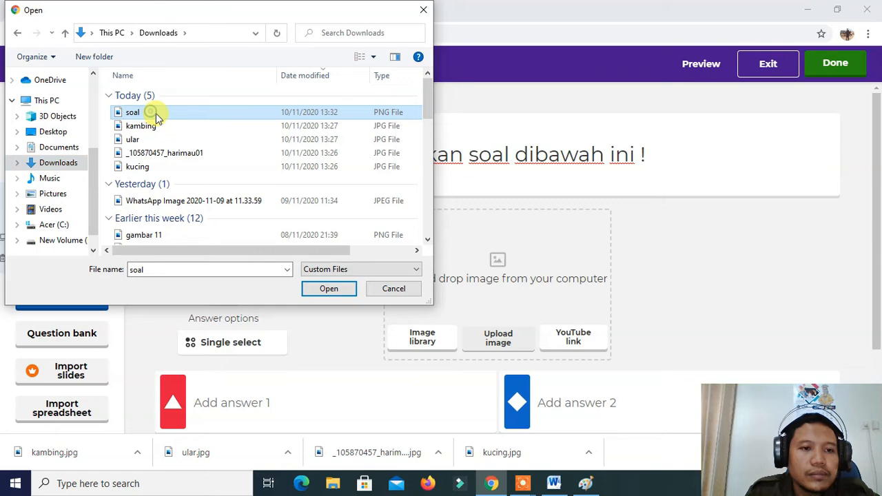
left_click(327, 290)
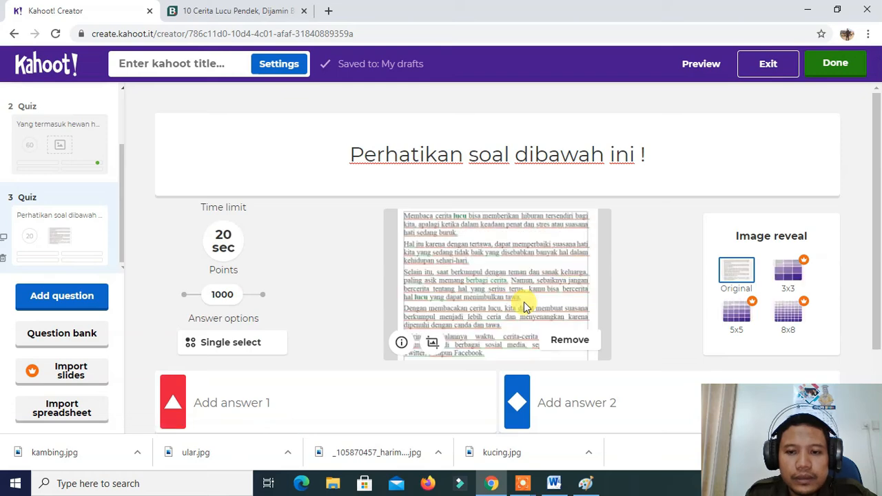
scroll(592, 272, "down", 2)
scroll(614, 262, "up", 2)
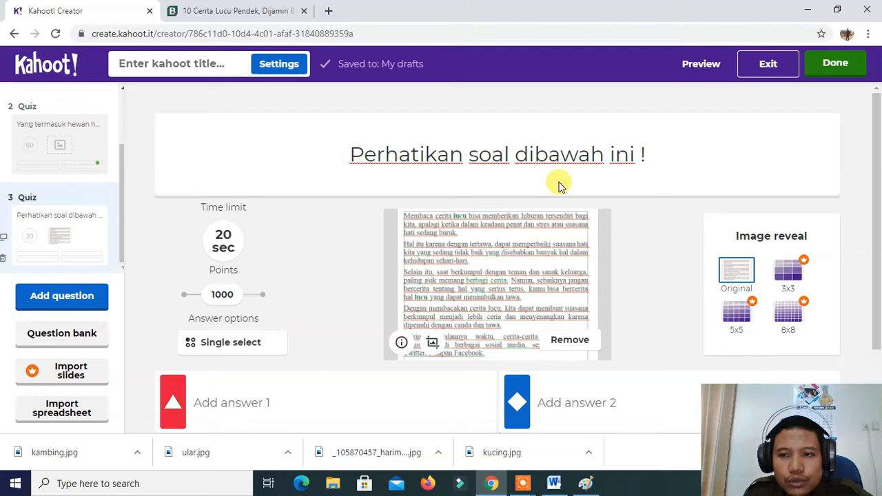
Fill the four answers with gfhgfhdfsg, fjefj, ghefgh and bfjgej, and set the question's time limit to 60 seconds
scroll(586, 202, "down", 2)
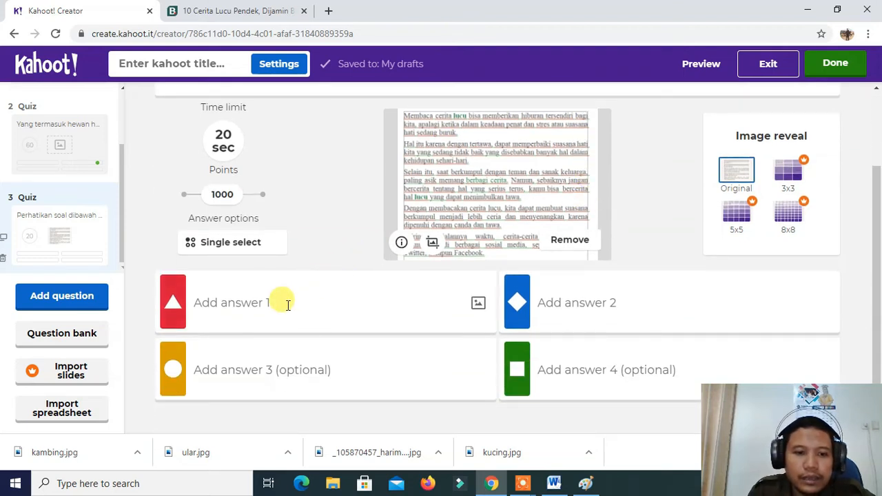
type("gfhgfhdfsg")
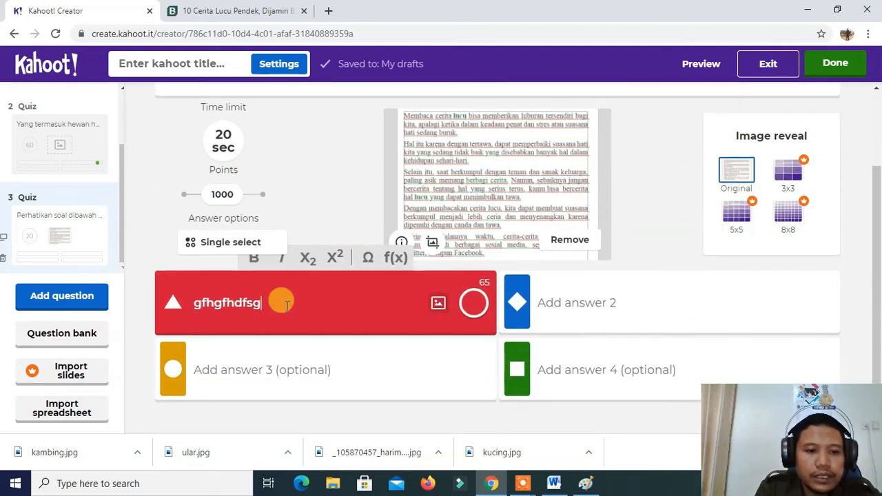
left_click(602, 306)
type("fjefj")
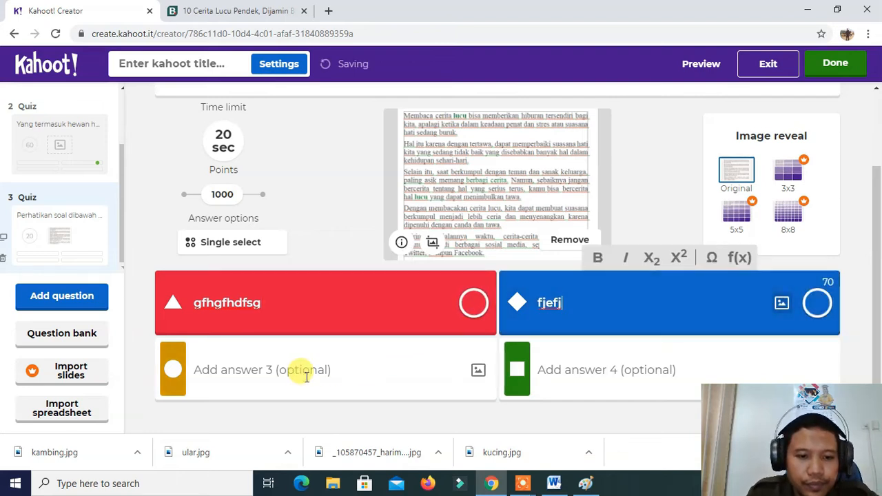
left_click(305, 372)
type("ghefgh")
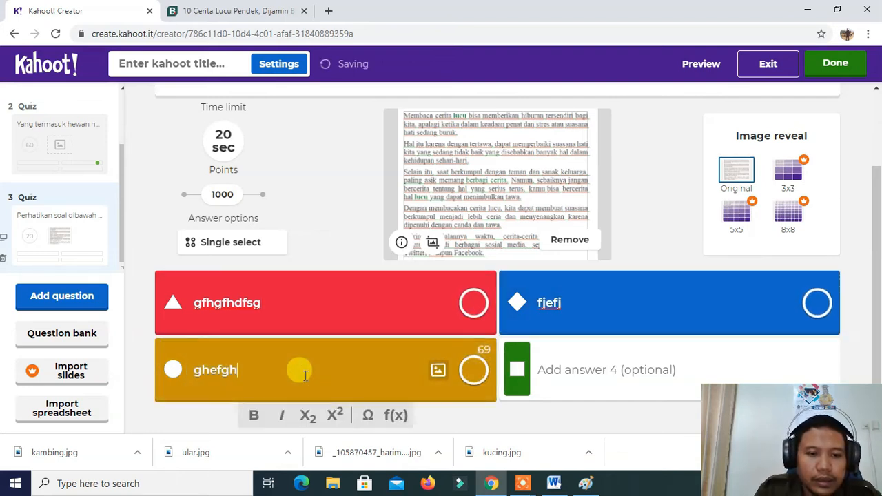
left_click(552, 370)
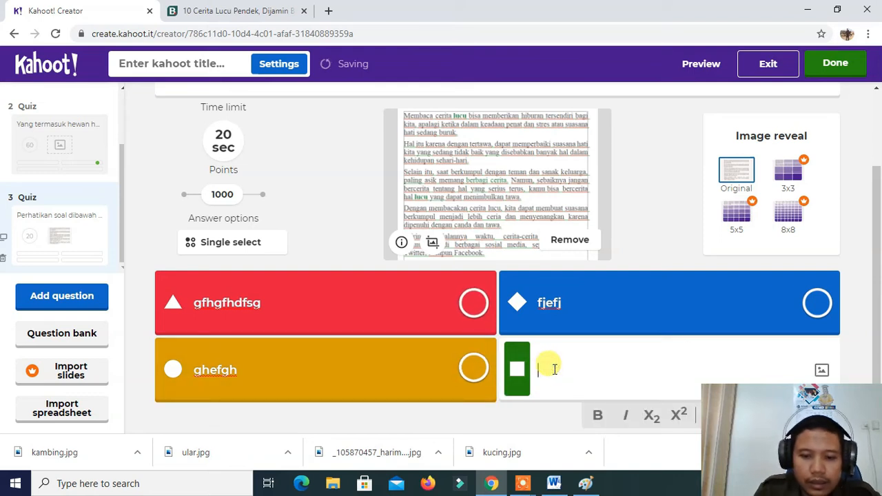
type("bfjgej")
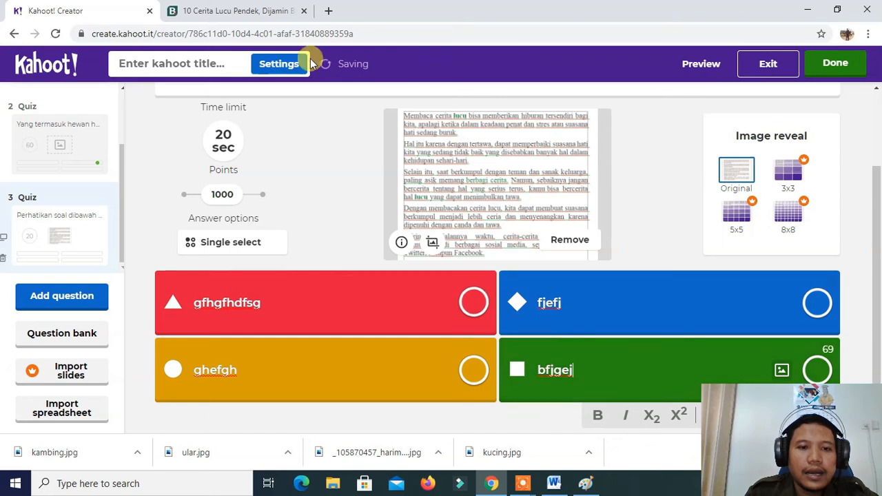
left_click(223, 140)
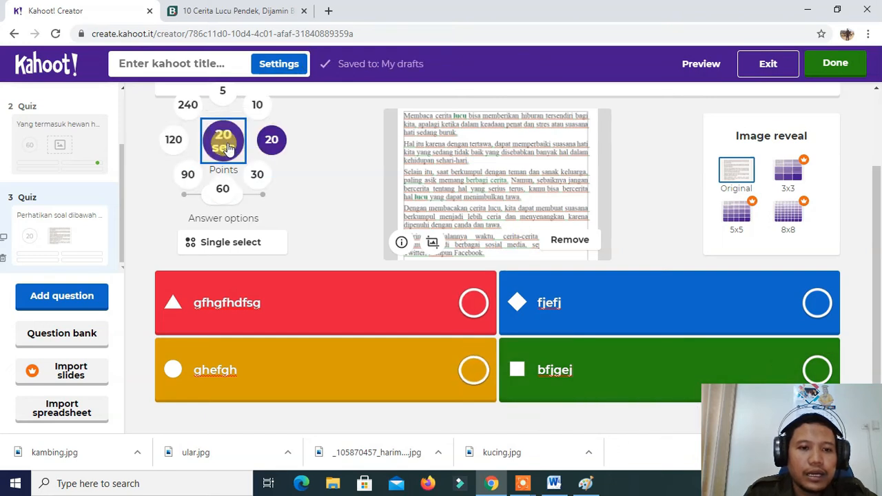
left_click(223, 190)
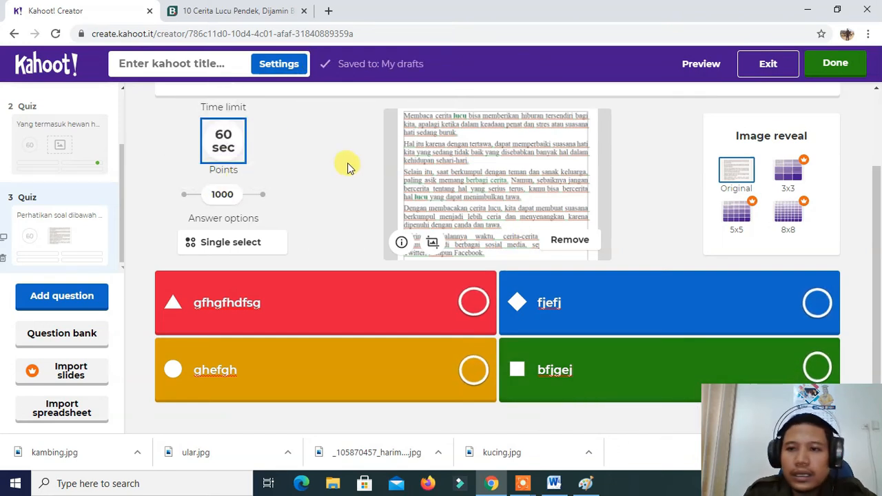
Title the kahoot "ULANGAN HARIAN 1" in its summary settings and confirm them
left_click(270, 68)
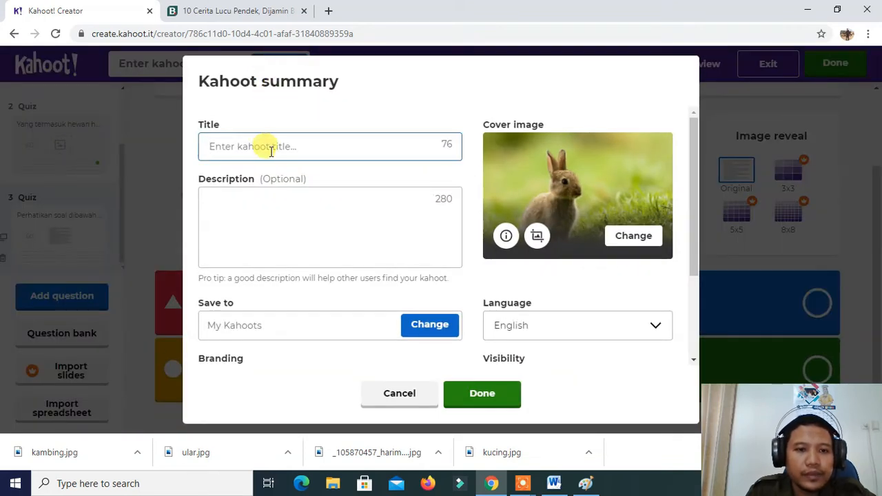
left_click(271, 142)
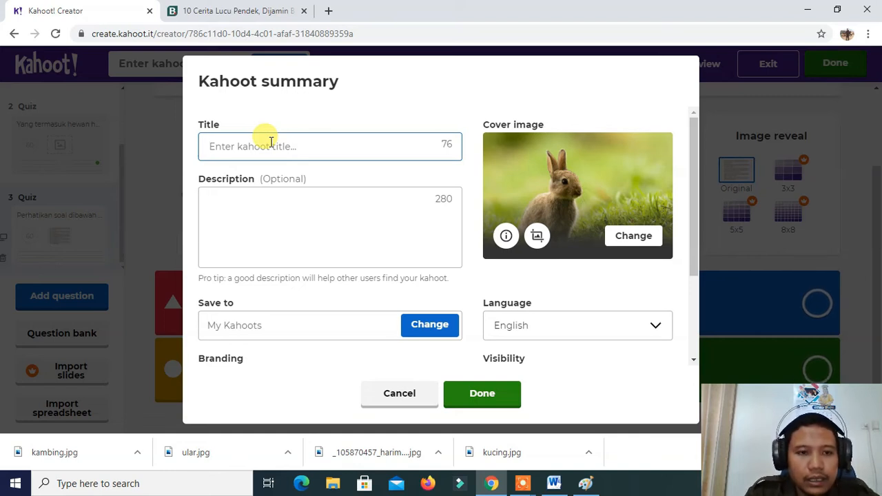
type("u")
key("BackSpace")
key("Caps_Lock")
type("UL")
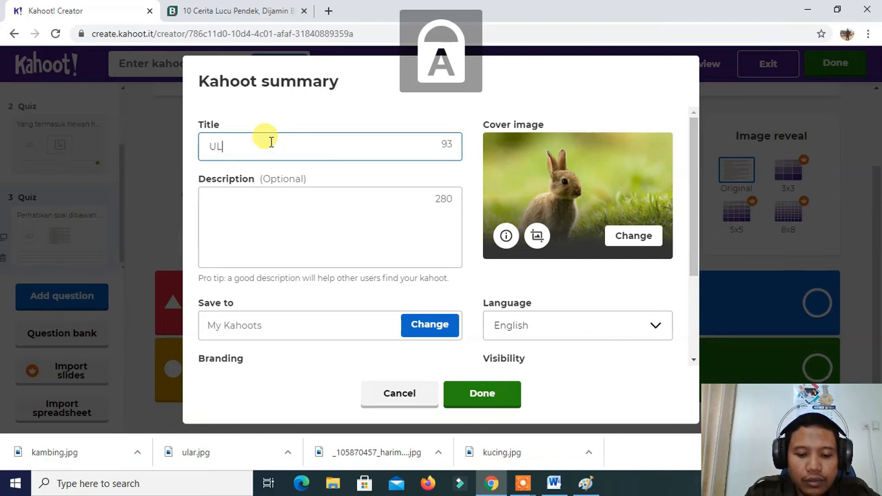
type("ANGAN HARIAN 1")
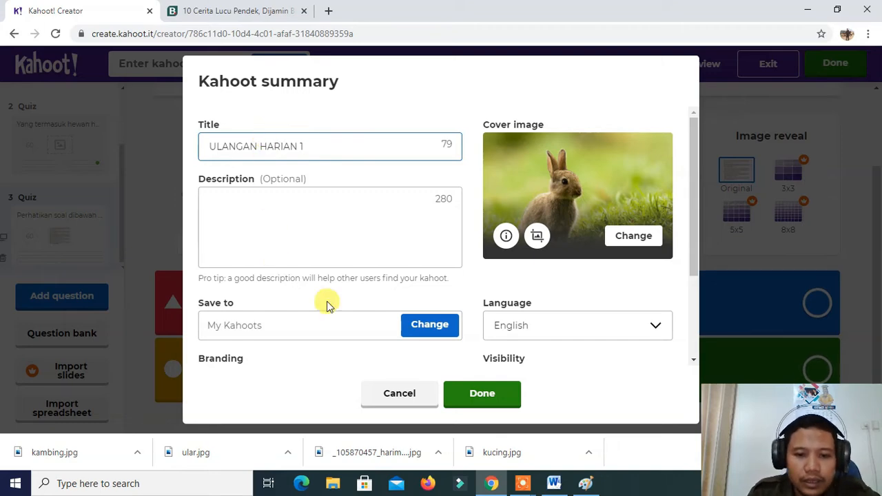
left_click(475, 397)
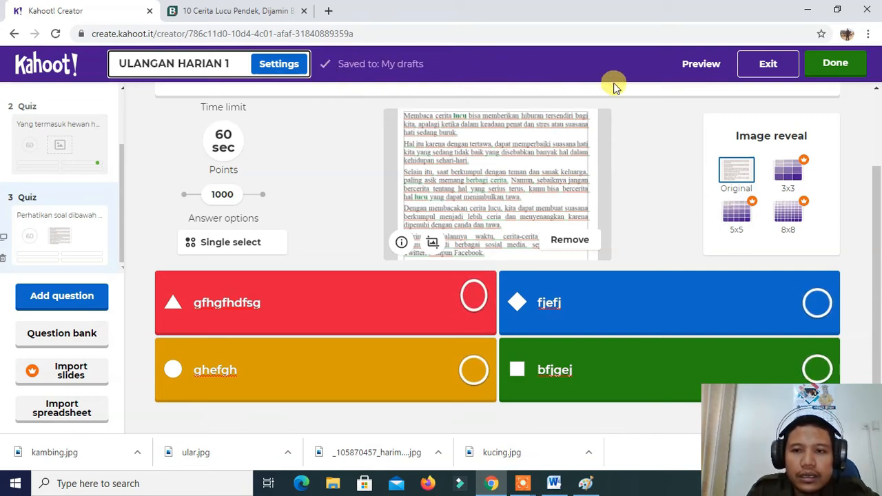
Mark the first answer, gfhgfhdfsg, as the third question's correct one and finish the kahoot
left_click(841, 70)
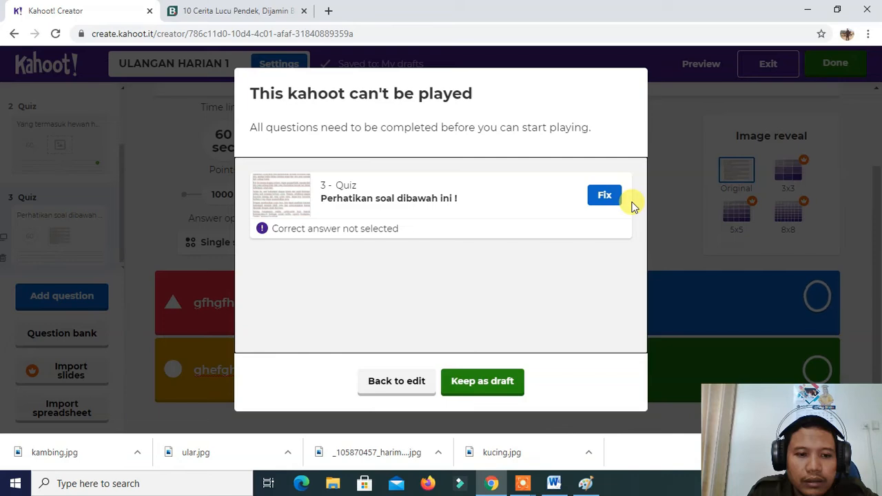
left_click(381, 390)
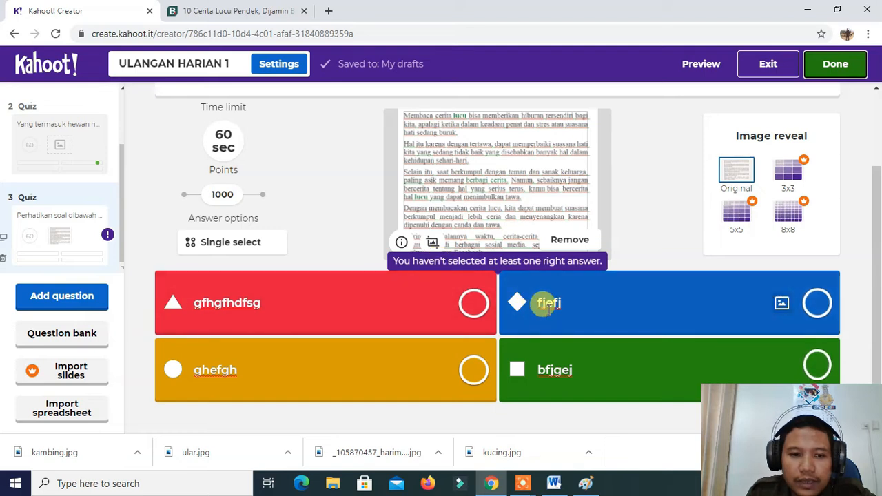
left_click(476, 304)
left_click(833, 69)
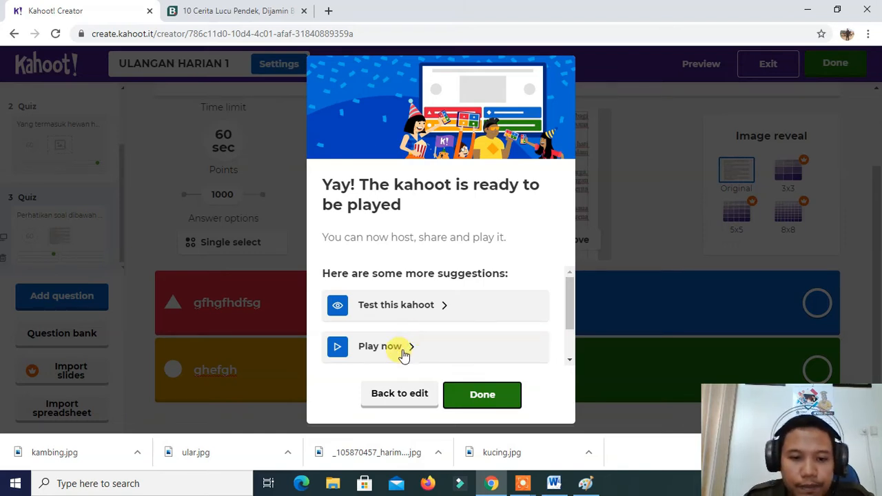
Assign the kahoot as a self-paced challenge due Fri 13 Nov at 12:00 PM with the question timer on
left_click(379, 346)
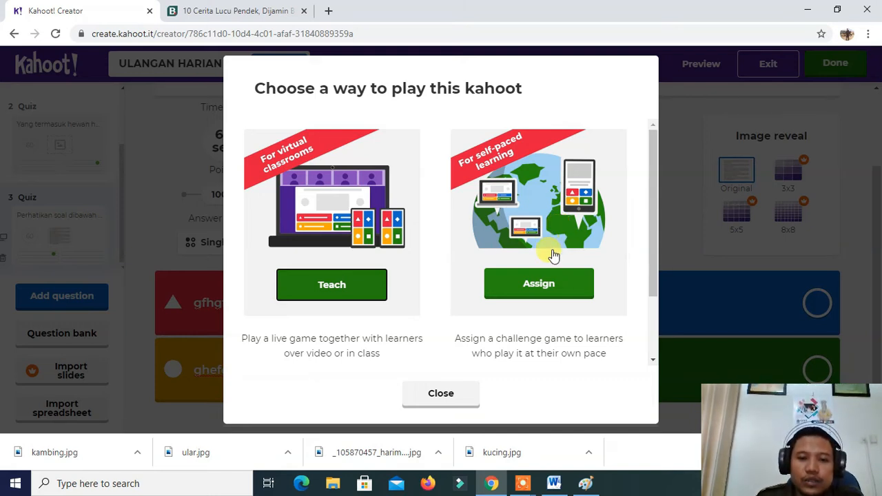
left_click(538, 286)
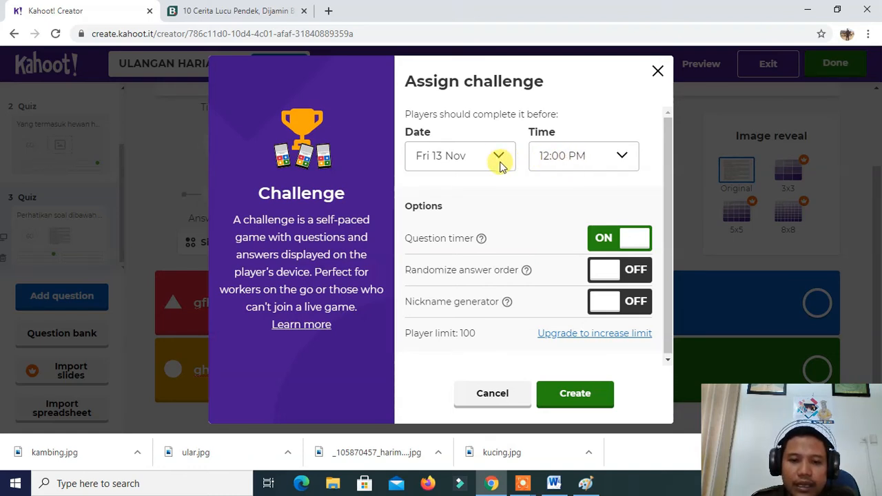
left_click(572, 403)
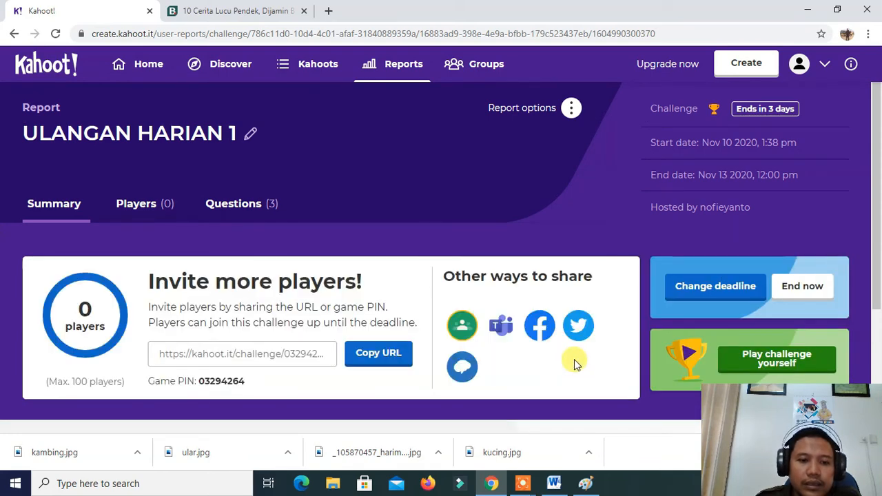
Copy the challenge's invitation URL from the ULANGAN HARIAN 1 report
scroll(429, 214, "down", 1)
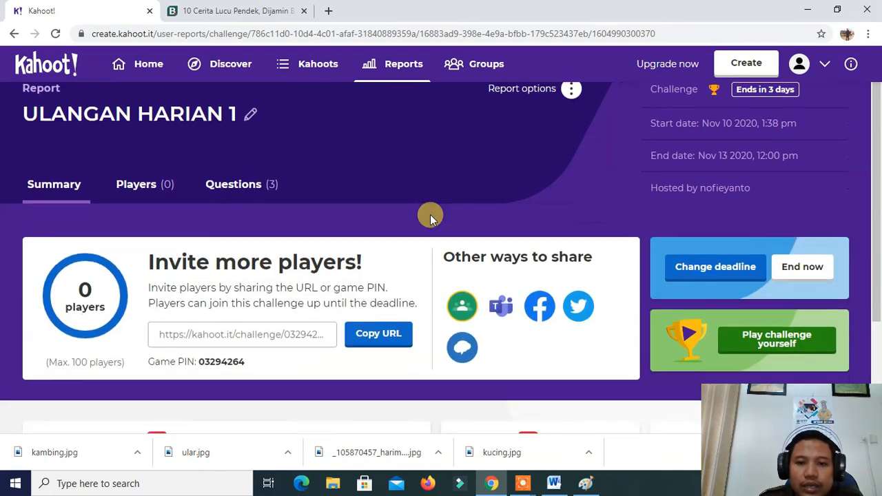
scroll(430, 214, "down", 1)
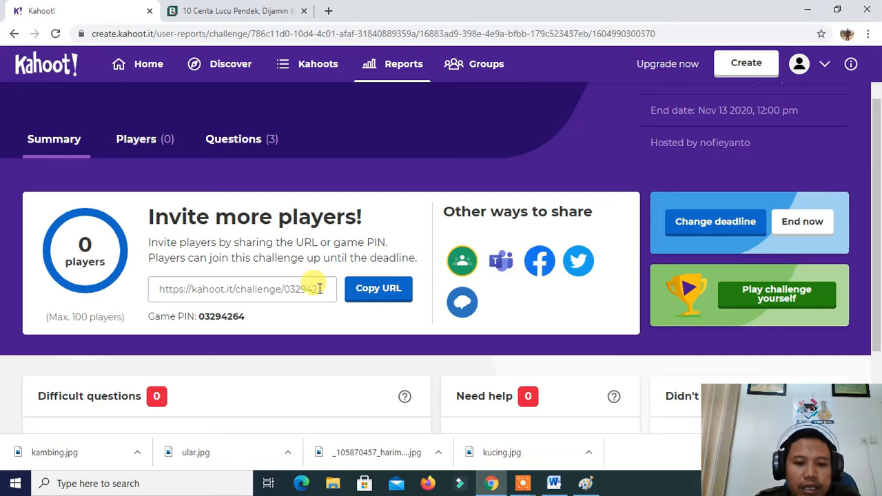
scroll(338, 201, "up", 1)
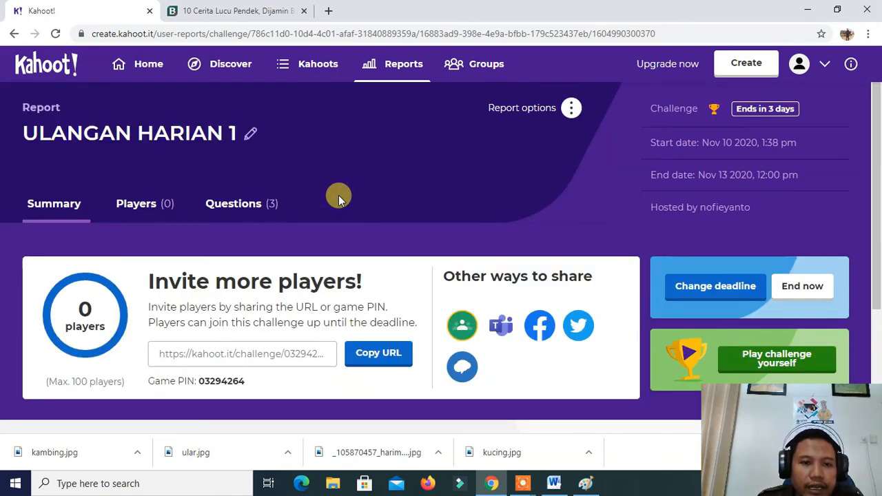
scroll(338, 198, "down", 1)
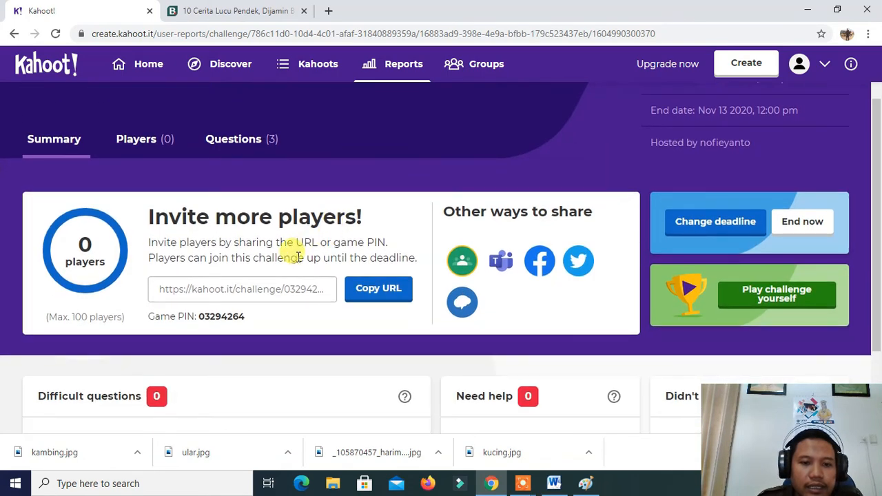
left_click(365, 292)
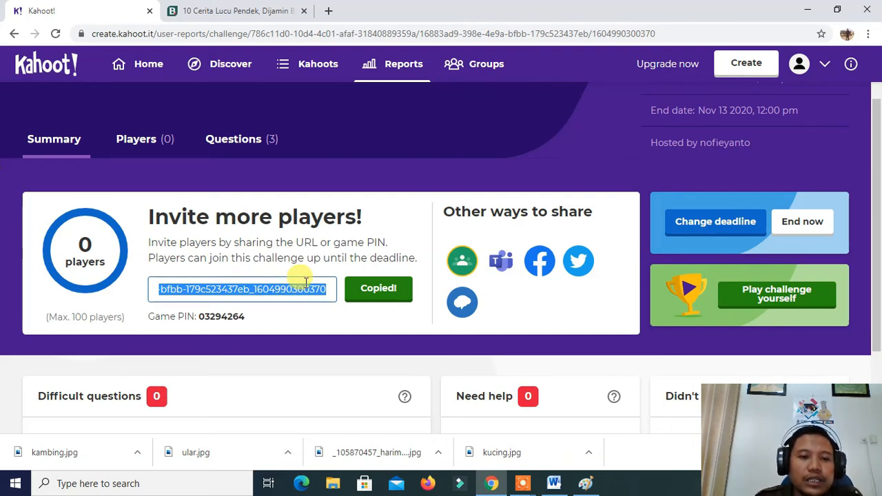
Search for "kahoot it" in a new browser tab and open the kahoot.it game PIN page
left_click(330, 11)
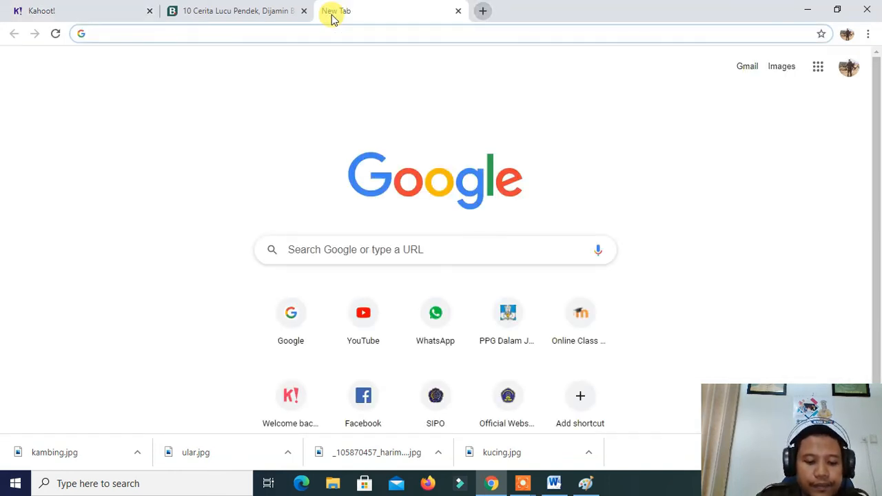
type("KAHOOT")
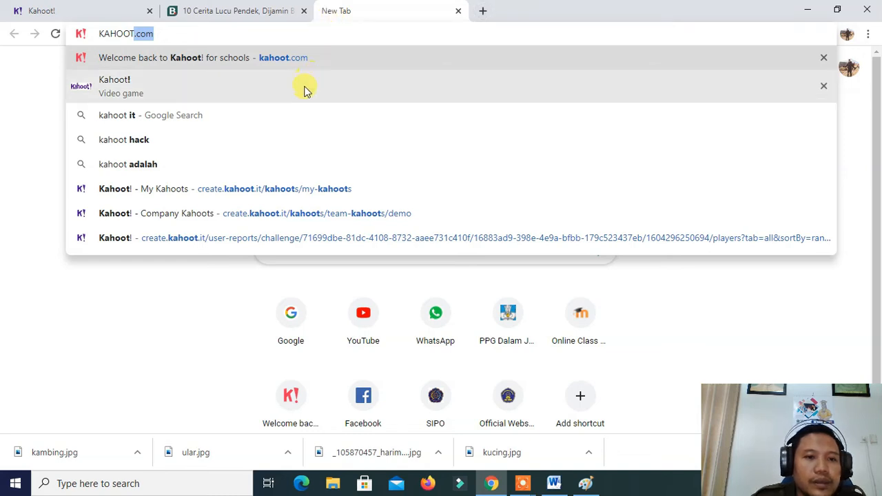
left_click(286, 115)
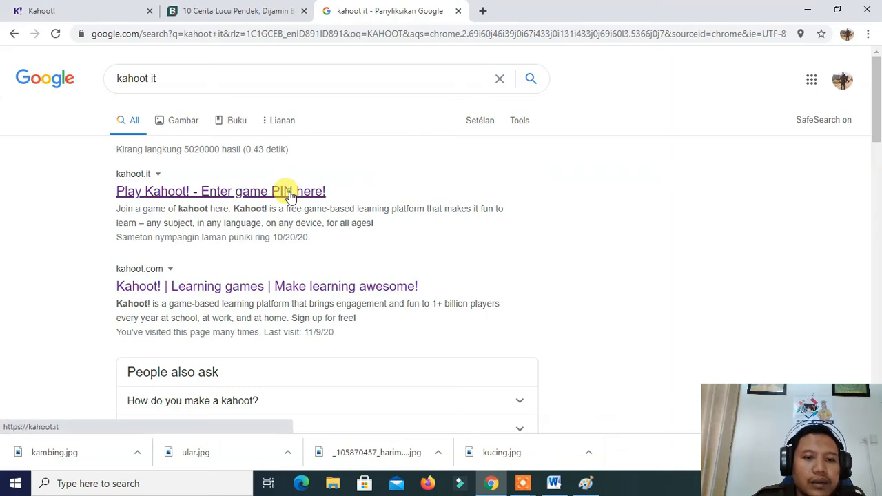
left_click(290, 191)
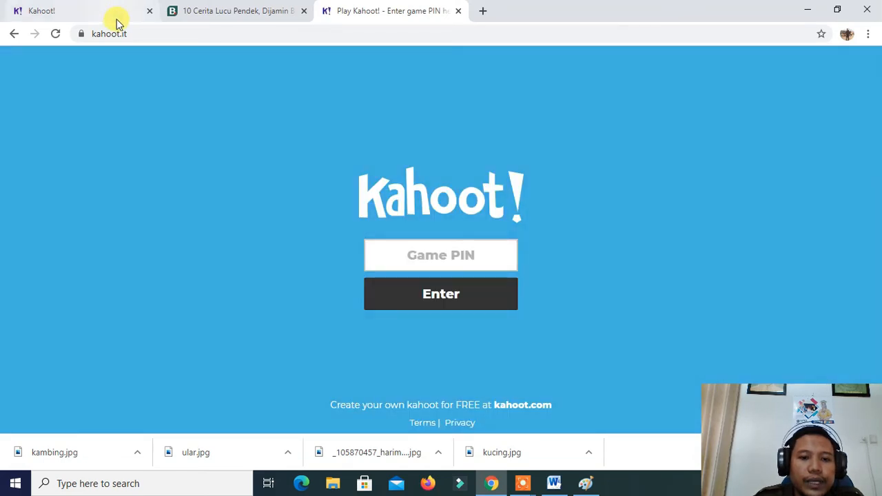
Copy the game PIN from the challenge report and activate the Game PIN field on the kahoot.it page
left_click(108, 14)
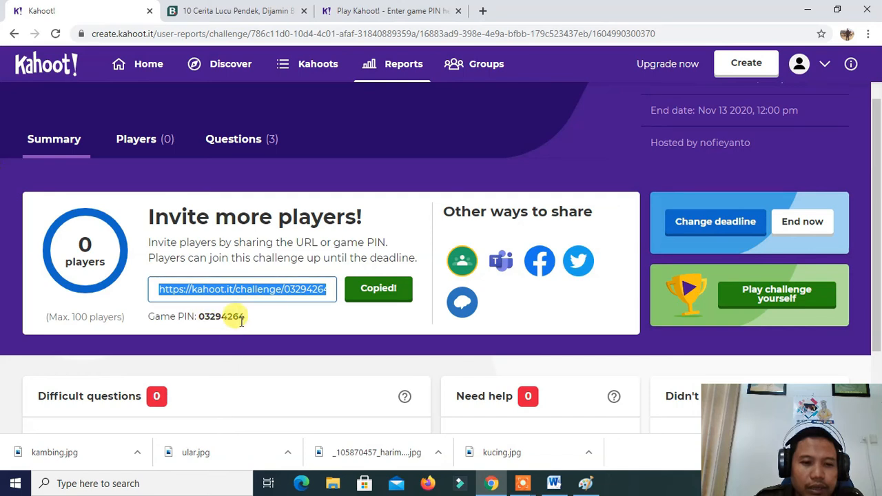
left_click(211, 318)
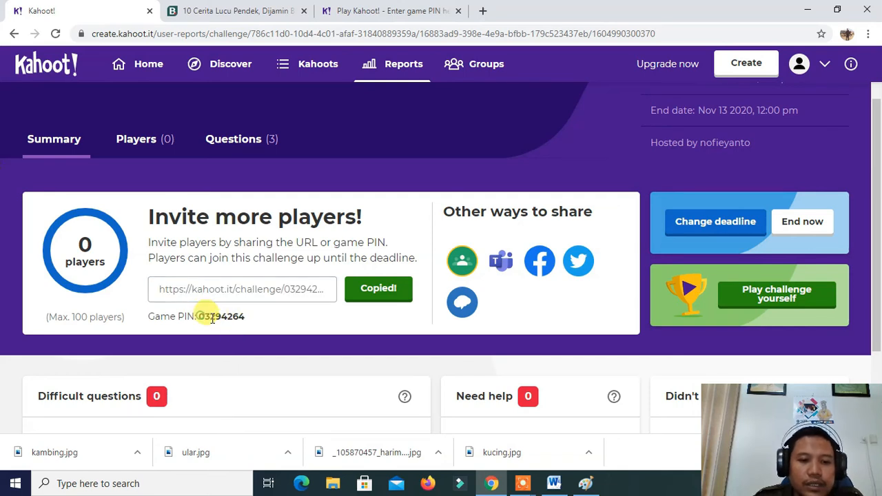
left_click_drag(212, 318, 250, 322)
right_click(239, 317)
left_click(260, 325)
left_click(375, 11)
left_click(432, 251)
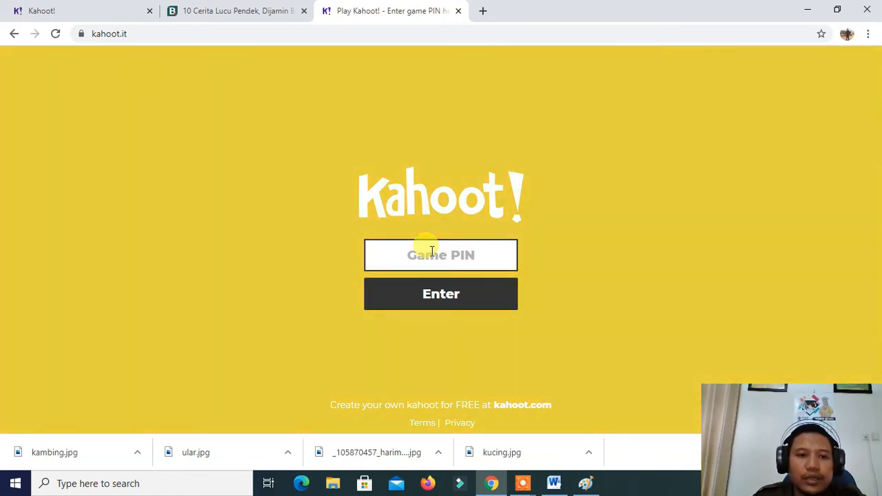
Return from the challenge report to the Kahoot home page and open the details of the newest ULANGAN HARIAN 1 kahoot
left_click(85, 12)
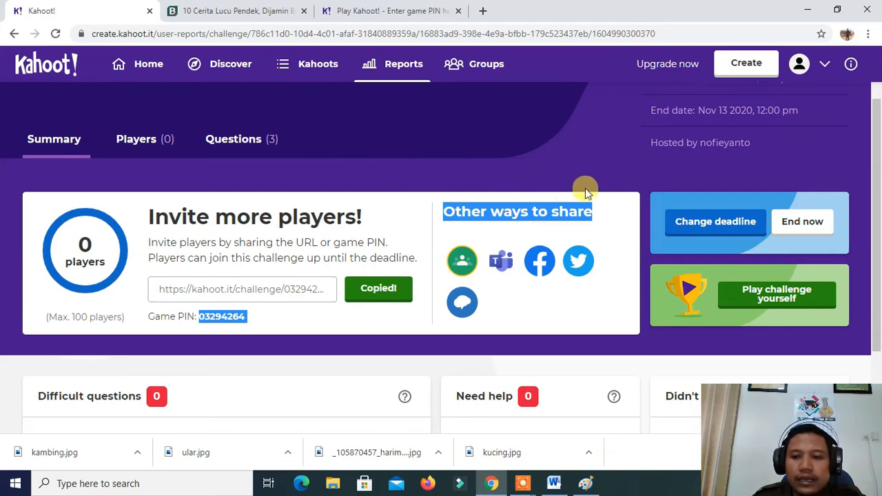
scroll(581, 180, "down", 2)
scroll(575, 173, "up", 3)
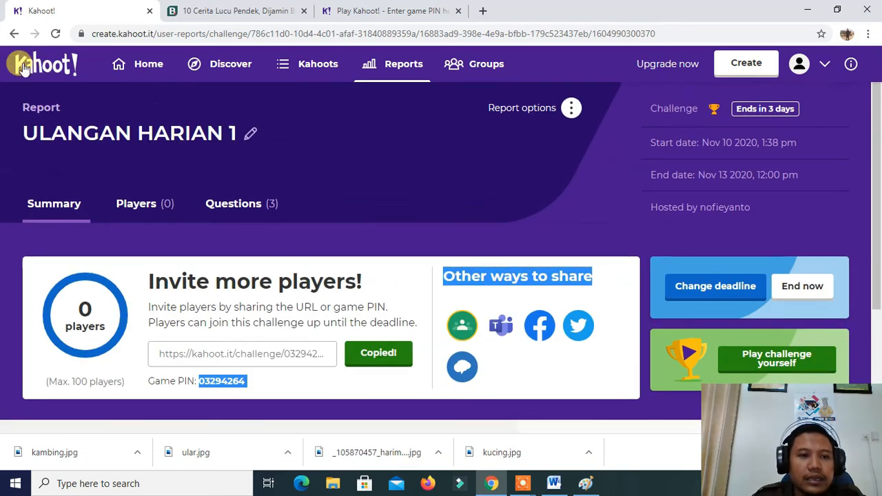
left_click(14, 33)
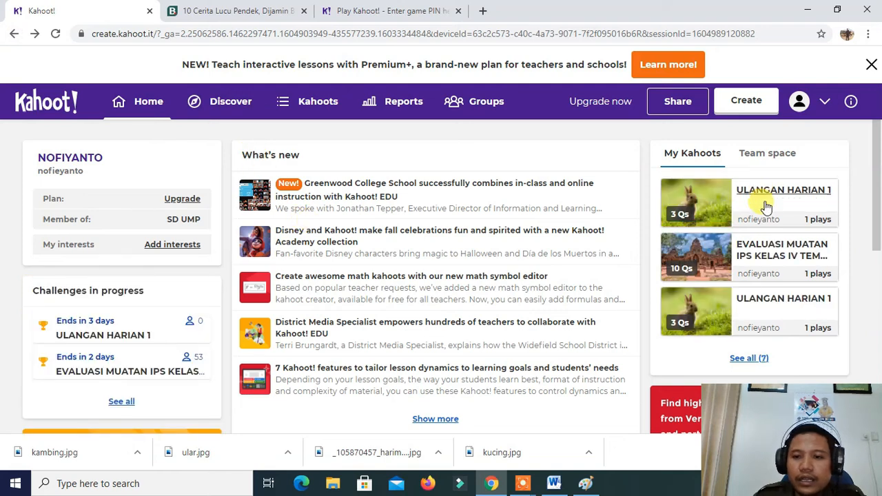
left_click(761, 200)
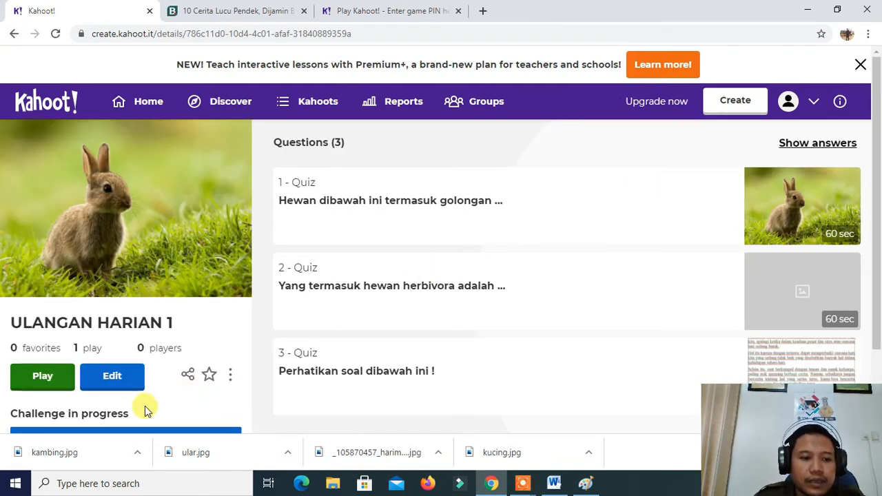
Host ULANGAN HARIAN 1 as a live Teach game in Classic mode and leave its player lobby
left_click(38, 377)
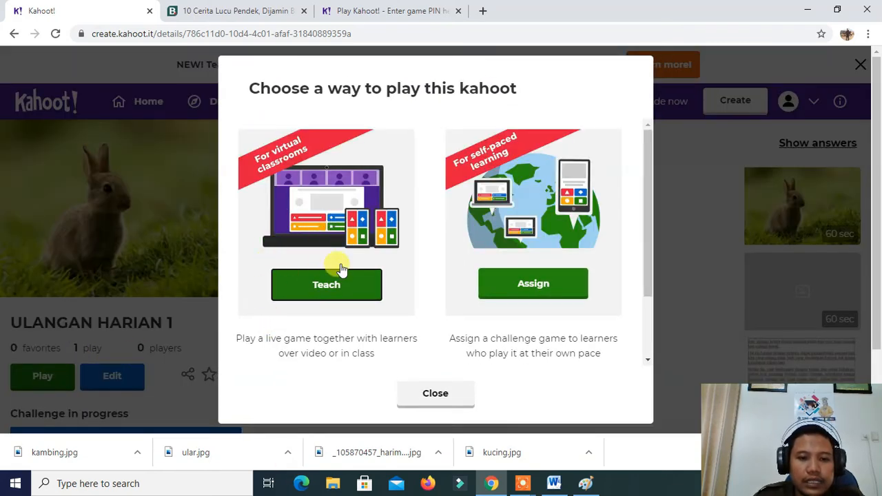
left_click(332, 294)
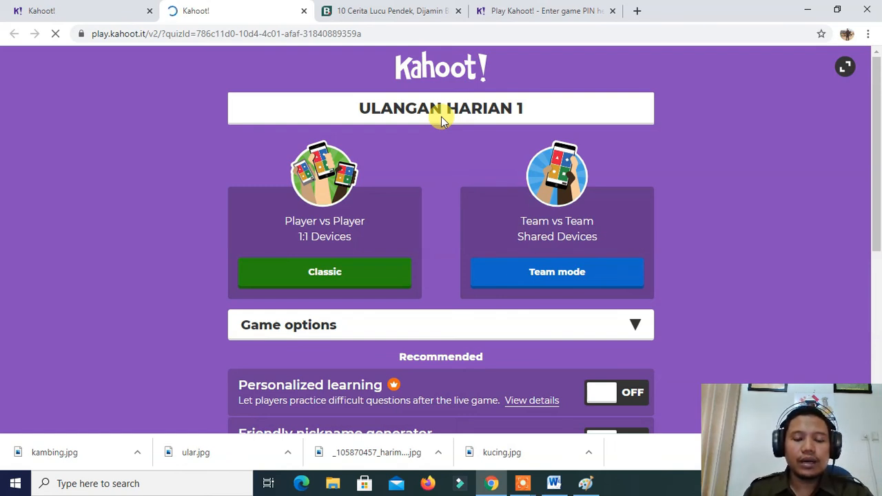
left_click(339, 283)
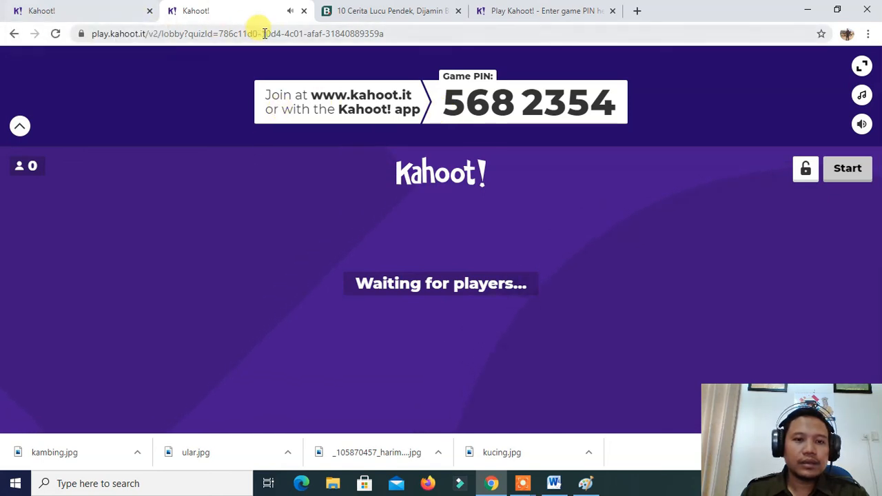
left_click(304, 11)
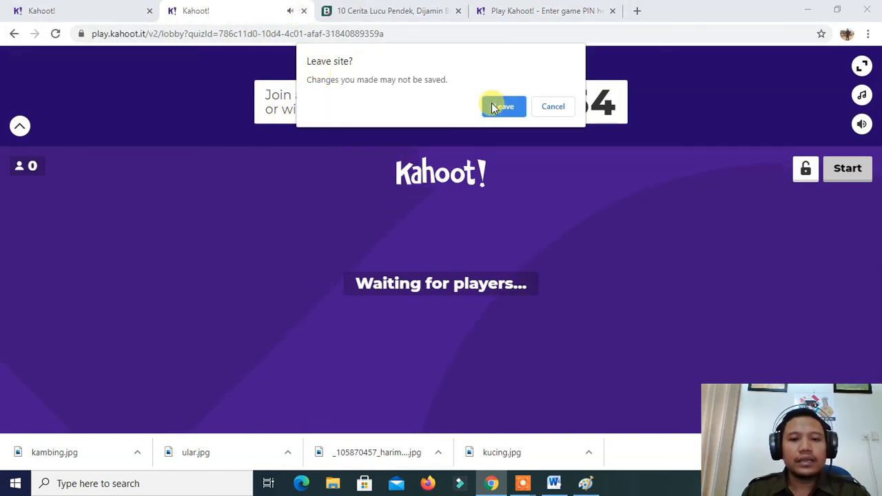
left_click(510, 110)
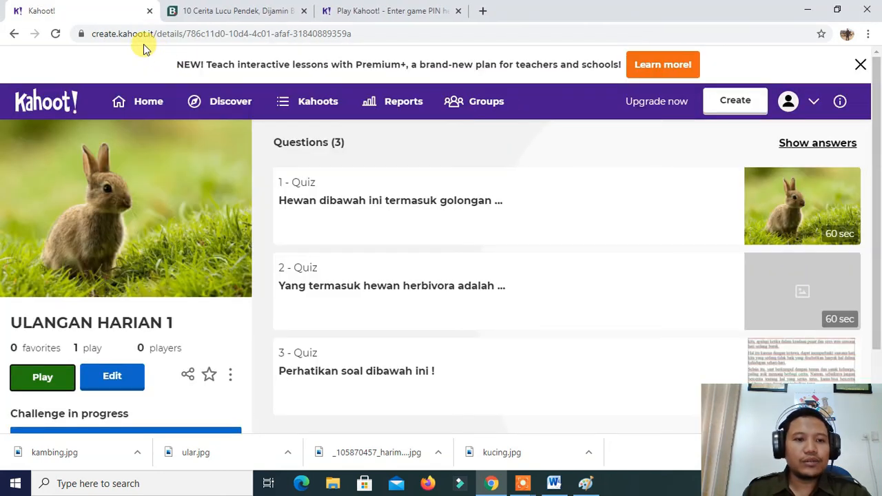